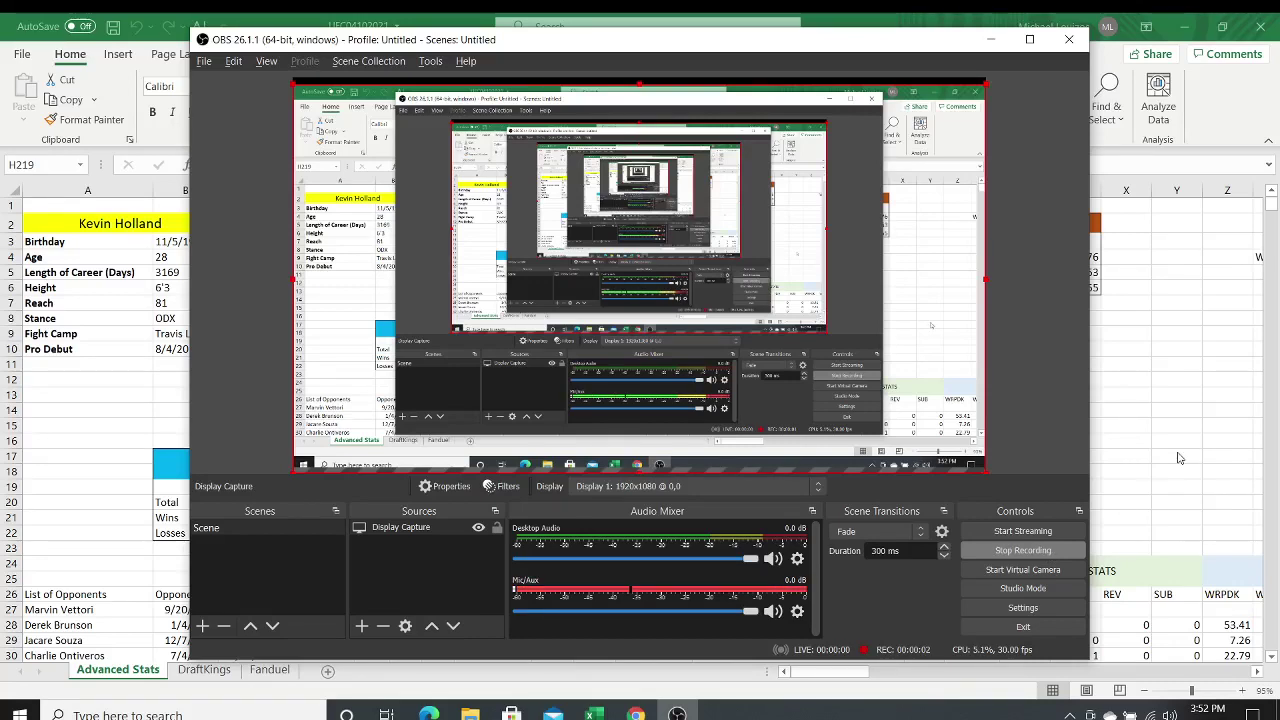
Step: Switch to the UFC04102021 workbook in Excel and review the fighter's profile labels from Birthday through Pro Debut on Advanced Stats
{"action": "key", "text": "alt+Tab"}
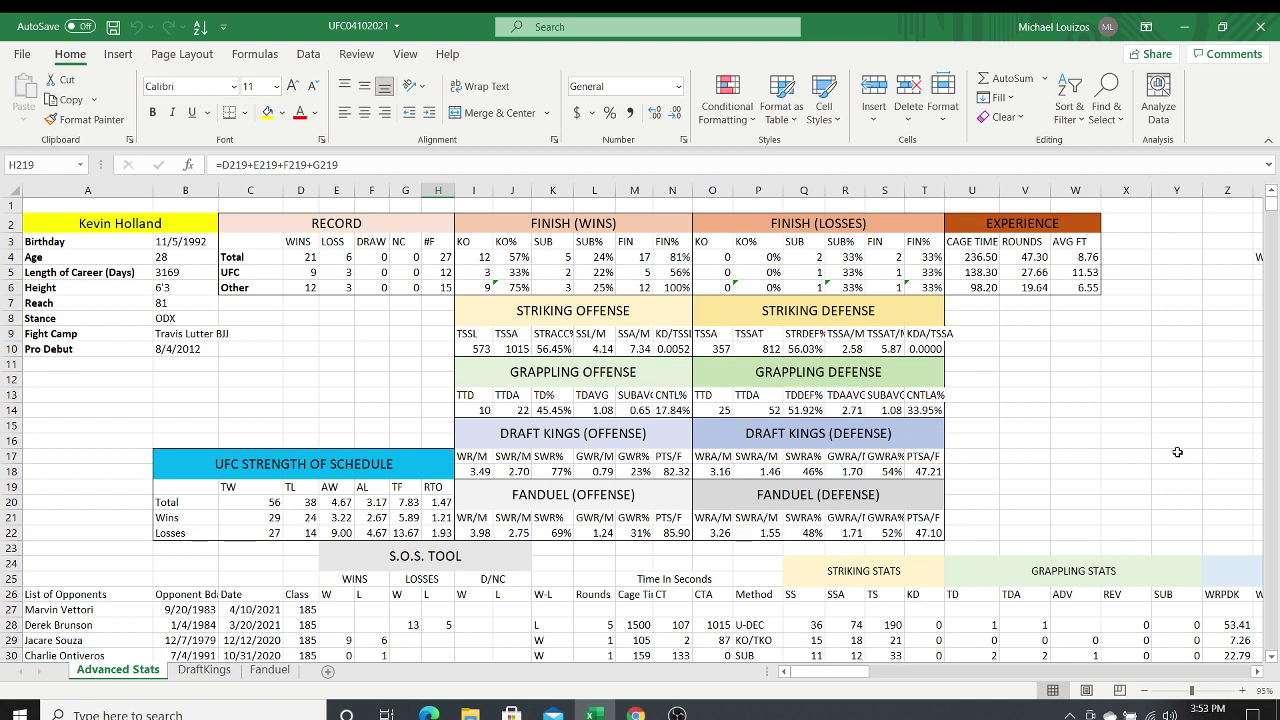
{"action": "left_click", "coordinate": [120, 224]}
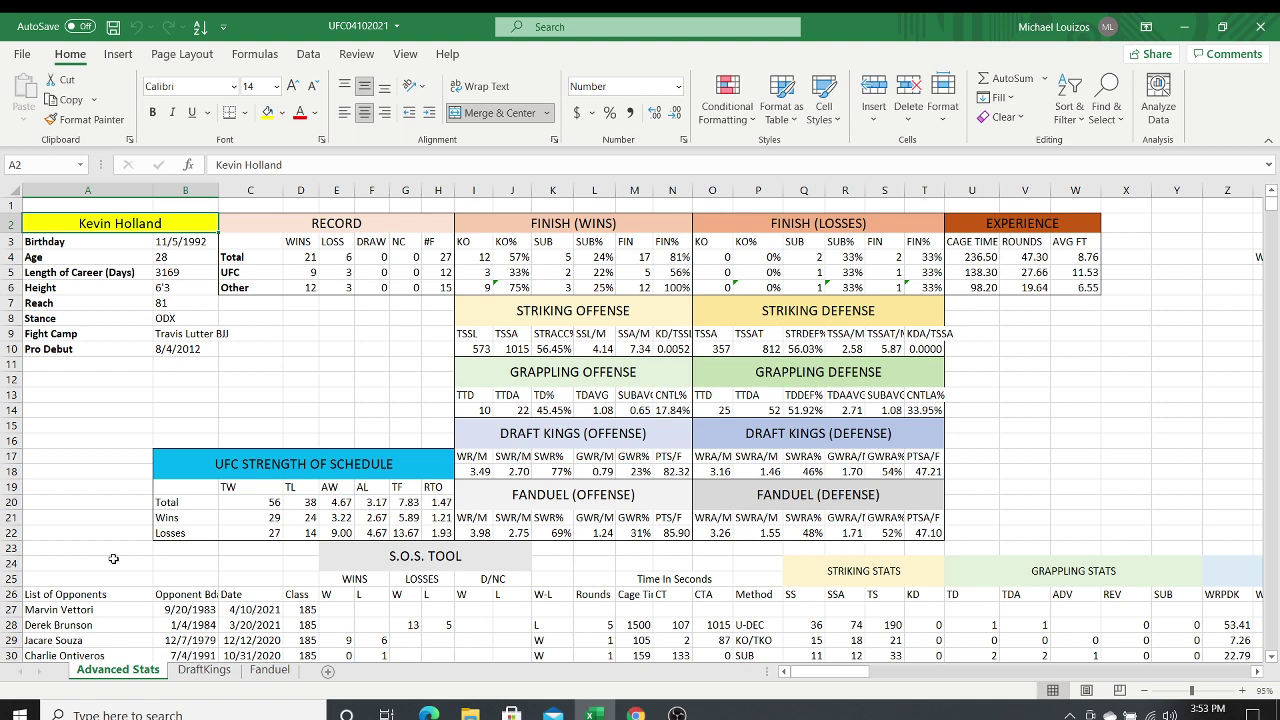
{"action": "key", "text": "Down"}
{"action": "key", "text": "Down"}
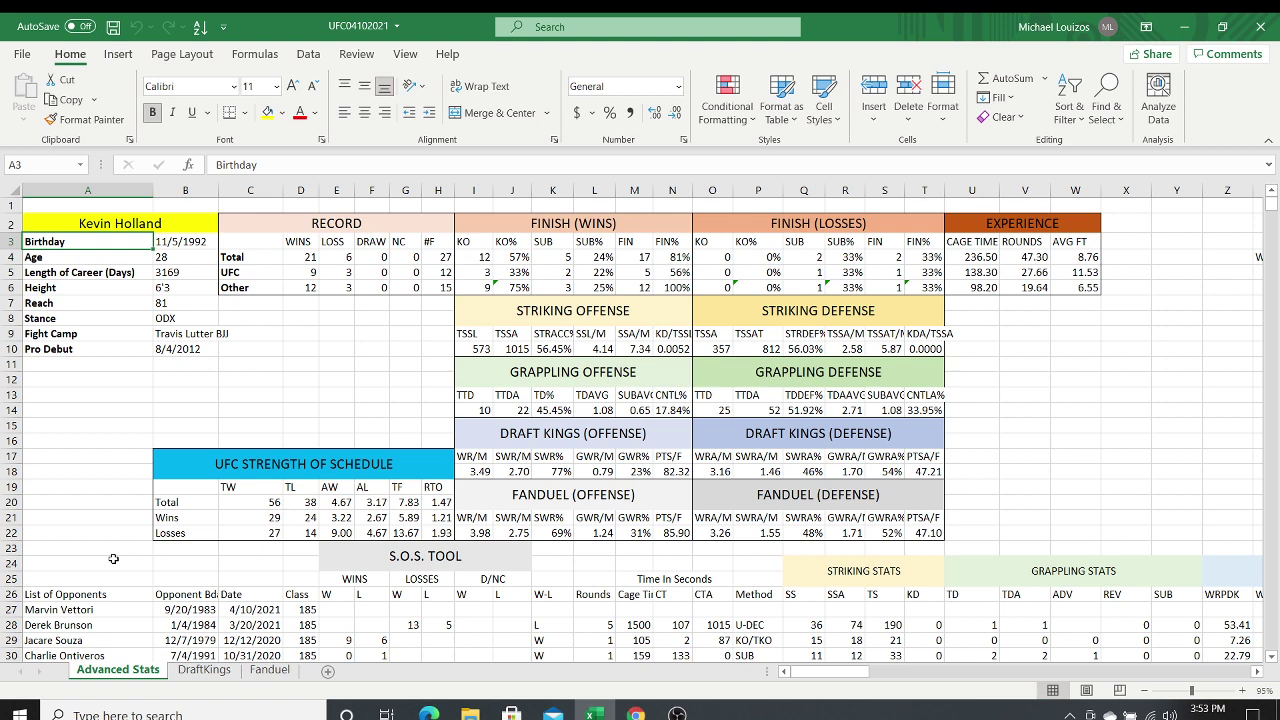
{"action": "key", "text": "Down"}
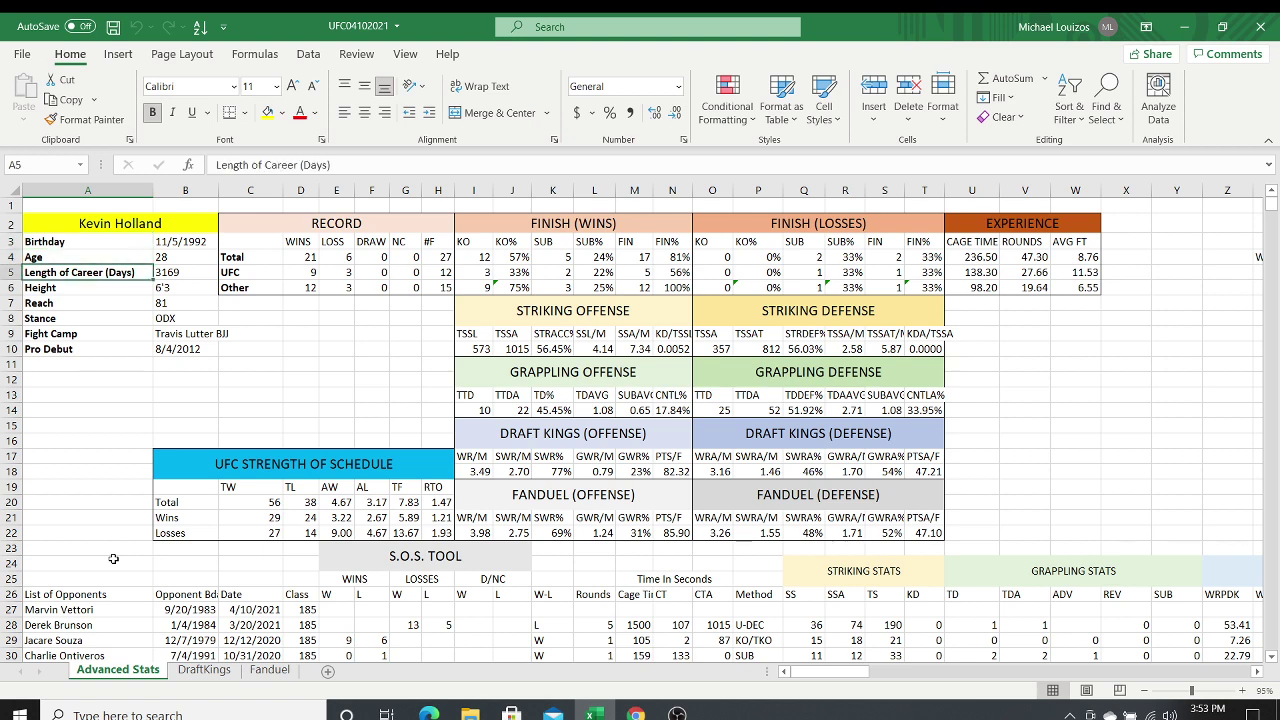
{"action": "key", "text": "Down"}
{"action": "key", "text": "Down"}
{"action": "key", "text": "Down"}
{"action": "key", "text": "Down"}
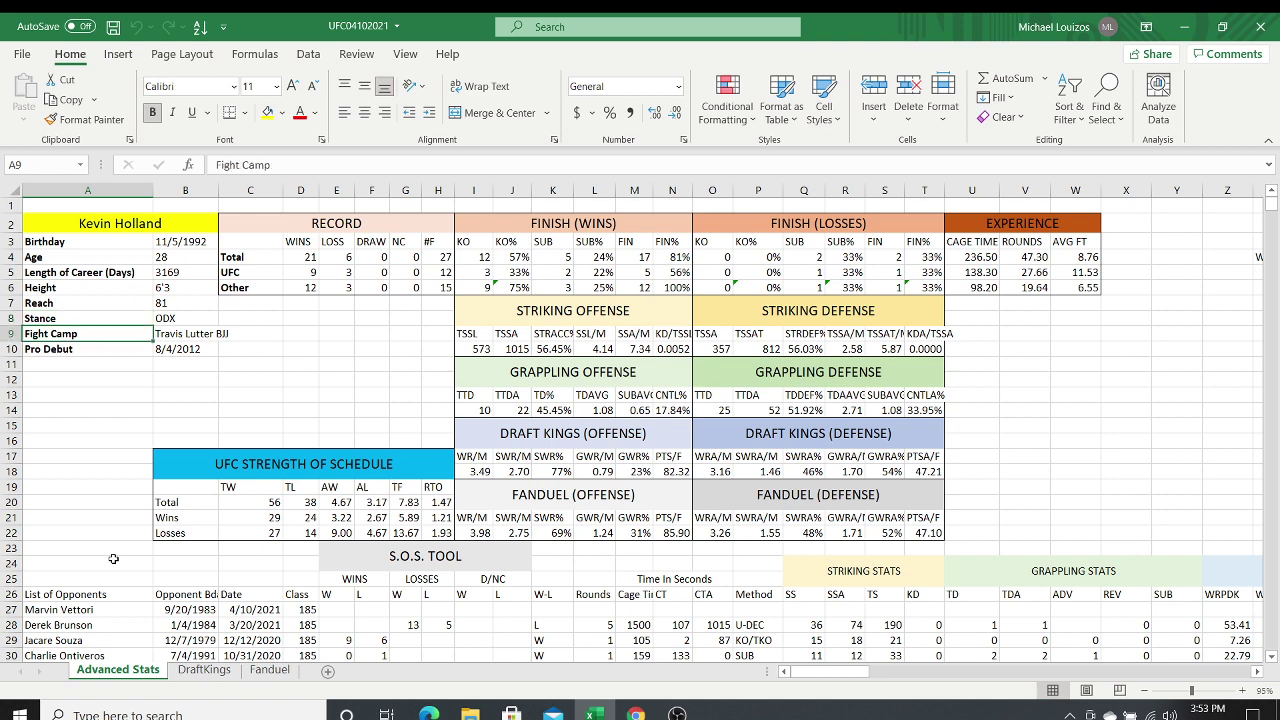
{"action": "key", "text": "Down"}
Step: Check the fighter's pro debut entry and the career-length formula in B5 that depends on it
{"action": "key", "text": "Right"}
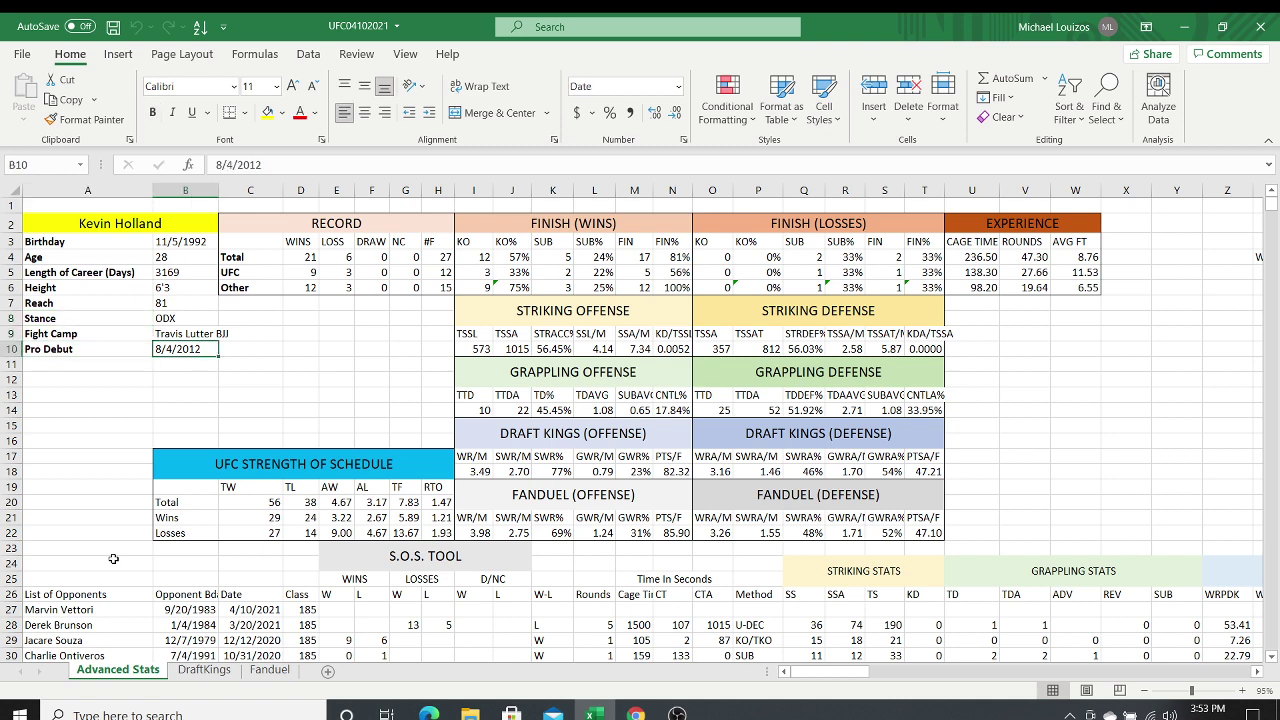
{"action": "key", "text": "Up"}
{"action": "key", "text": "Up"}
{"action": "key", "text": "Up"}
{"action": "key", "text": "Up"}
{"action": "key", "text": "Up"}
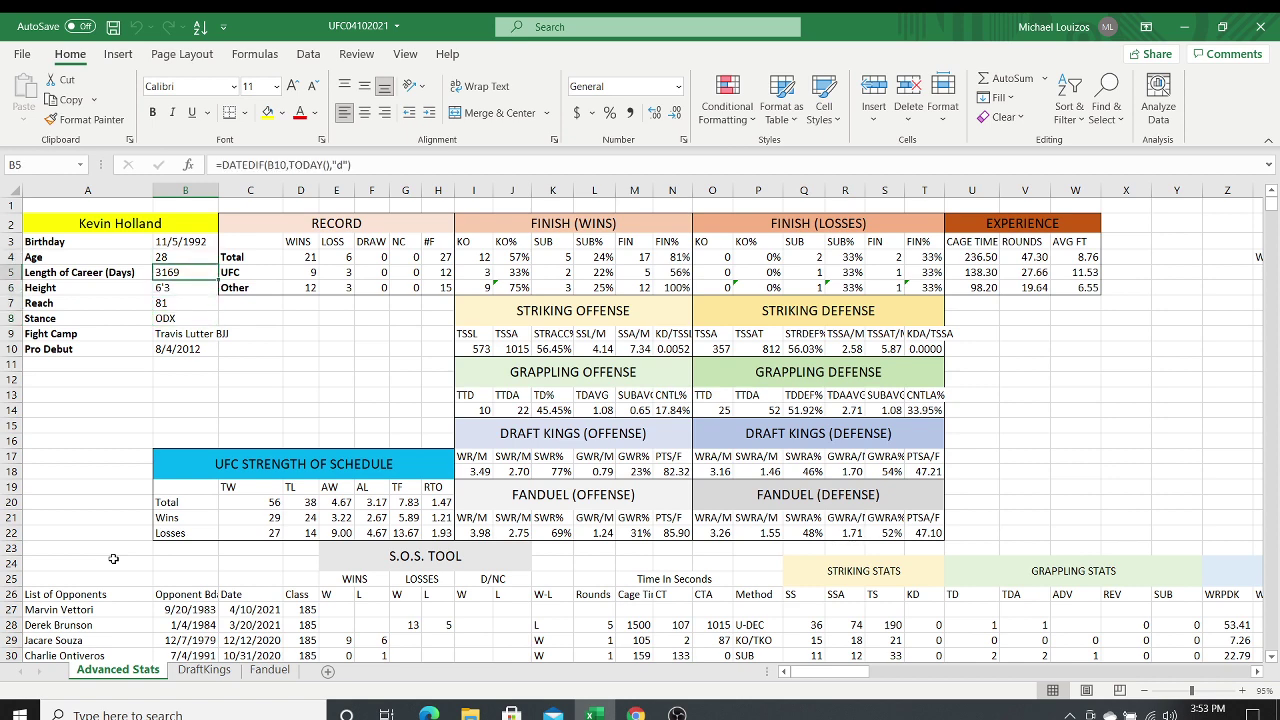
Step: Go through the section headings in row 2: Record, Finish (Wins), Finish (Losses) and Experience
{"action": "key", "text": "Right"}
{"action": "key", "text": "Up"}
{"action": "key", "text": "Up"}
{"action": "key", "text": "Up"}
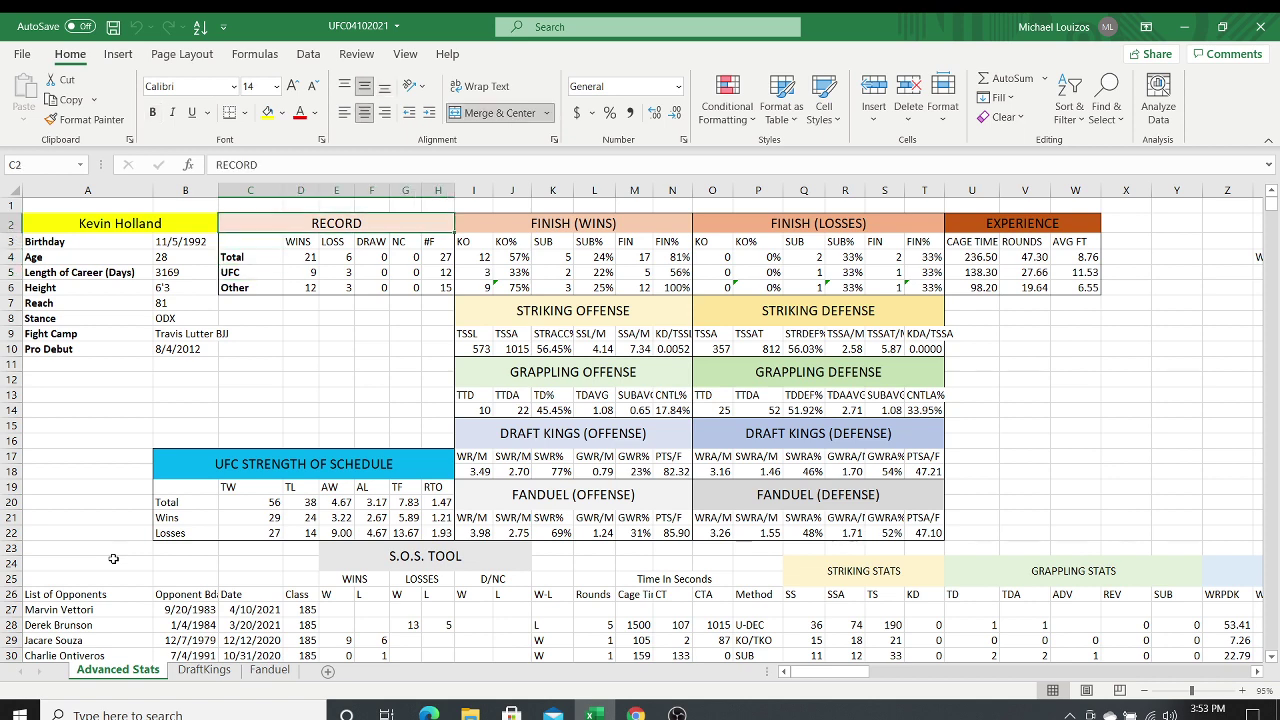
{"action": "key", "text": "Right"}
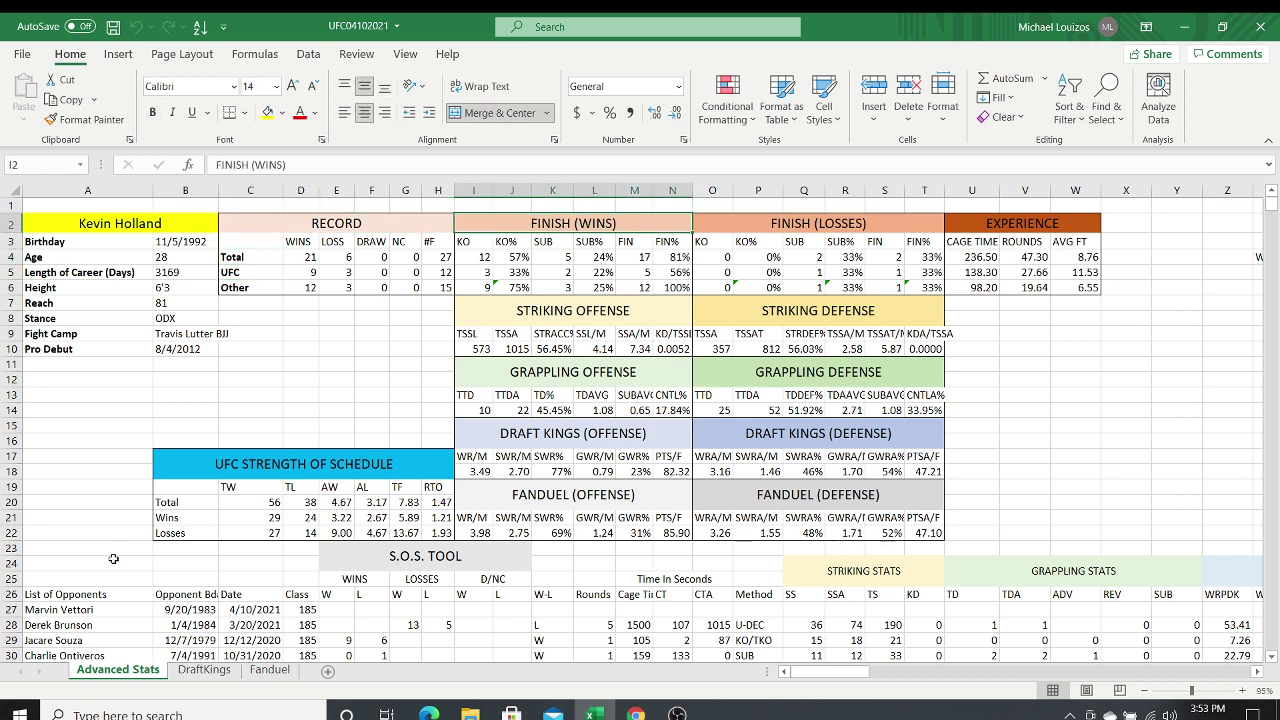
{"action": "key", "text": "Right"}
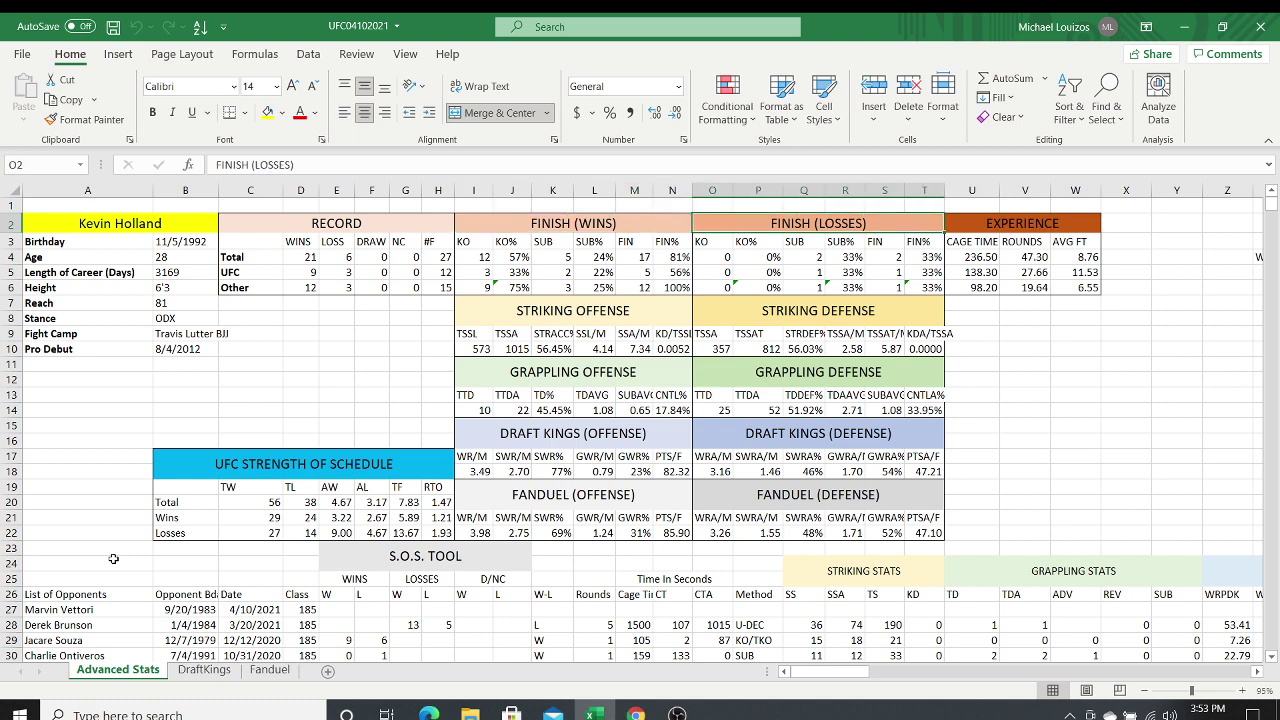
{"action": "key", "text": "Right"}
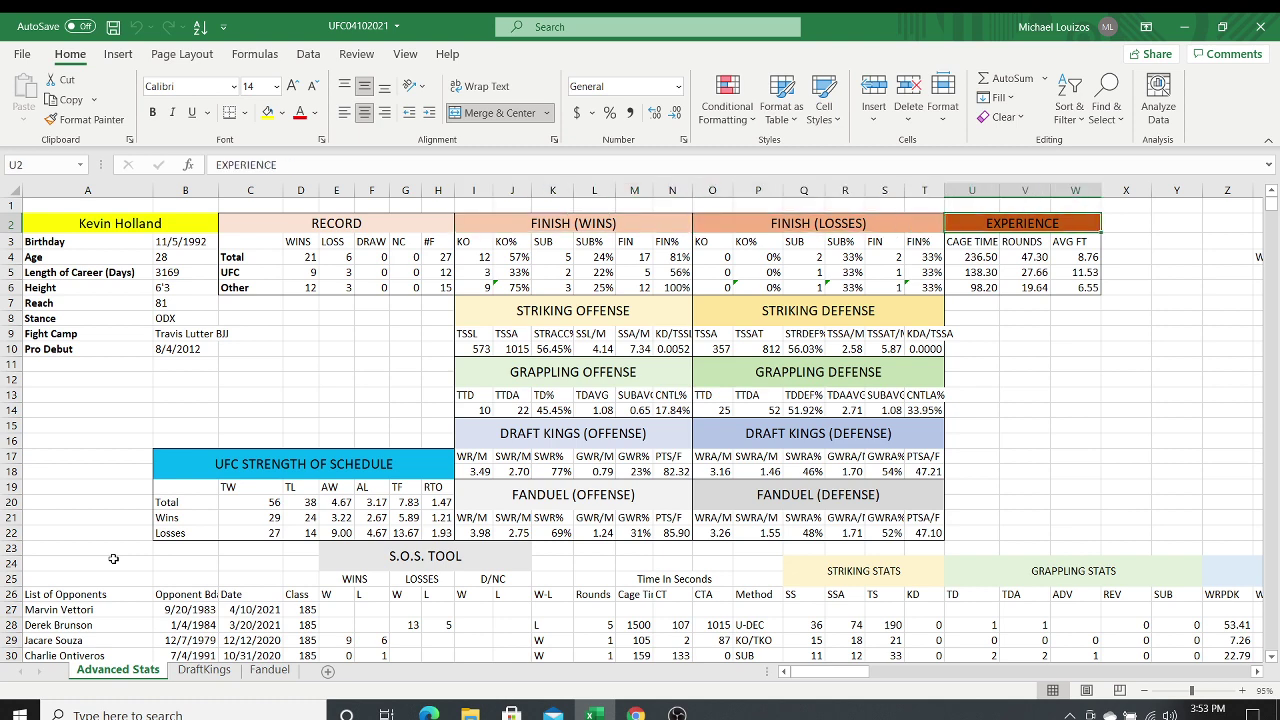
Step: Return to the Record section and review its Total, UFC and Other rows, finishing on the Total label
{"action": "key", "text": "Left"}
{"action": "key", "text": "Left"}
{"action": "key", "text": "Left"}
{"action": "key", "text": "Down"}
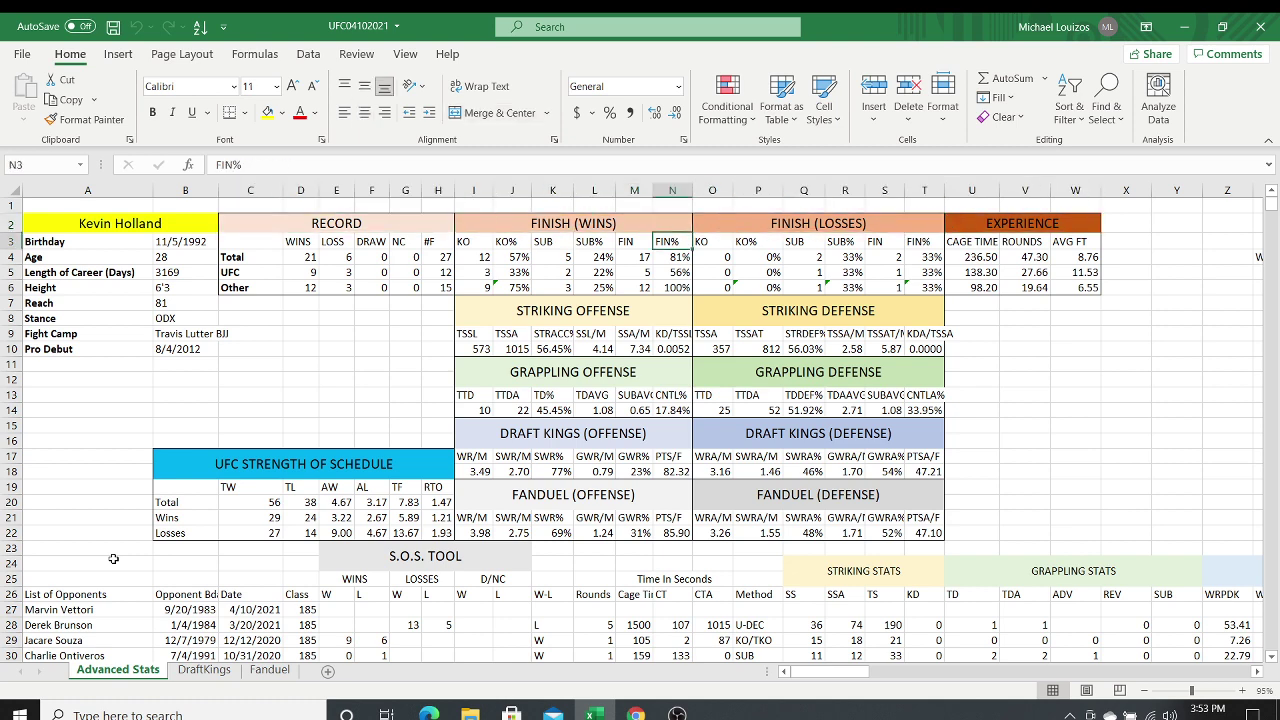
{"action": "key", "text": "Down"}
{"action": "key", "text": "Down"}
{"action": "key", "text": "Left"}
{"action": "key", "text": "Left"}
{"action": "key", "text": "Left"}
{"action": "key", "text": "Left"}
{"action": "key", "text": "Left"}
{"action": "key", "text": "Left"}
{"action": "key", "text": "Left"}
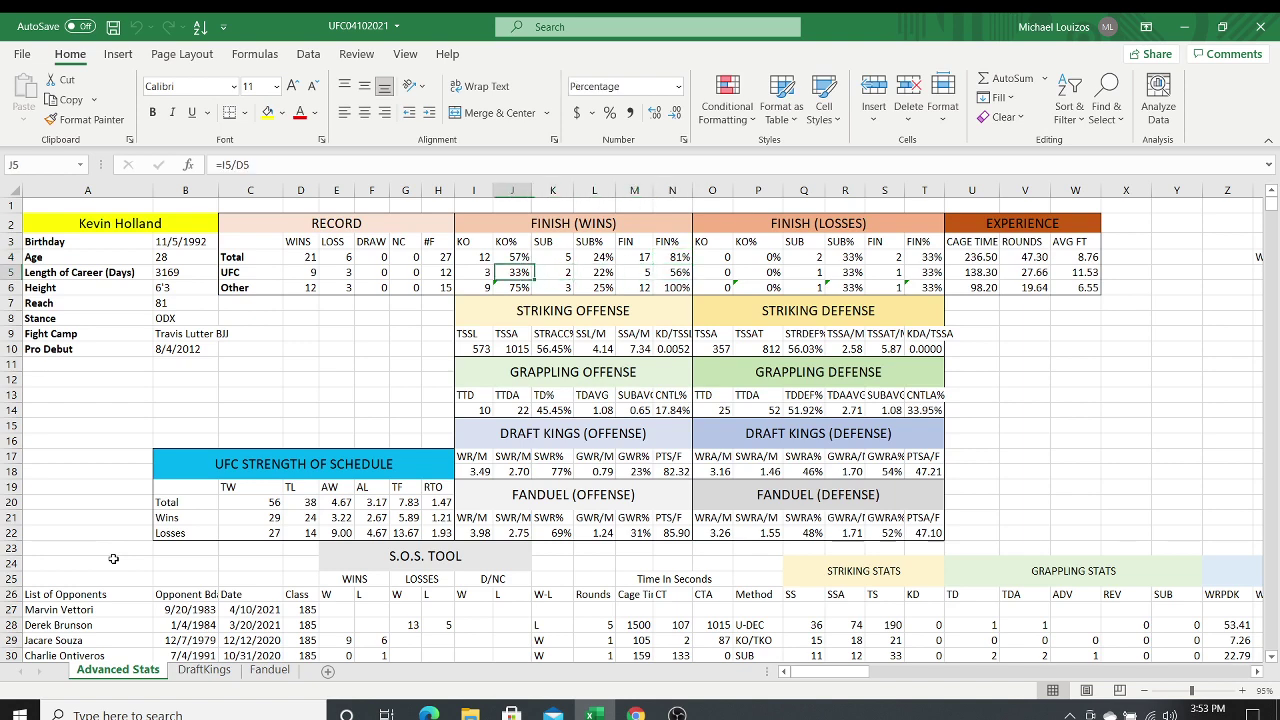
{"action": "key", "text": "Left"}
{"action": "key", "text": "Left"}
{"action": "key", "text": "Left"}
{"action": "key", "text": "Left"}
{"action": "key", "text": "Left"}
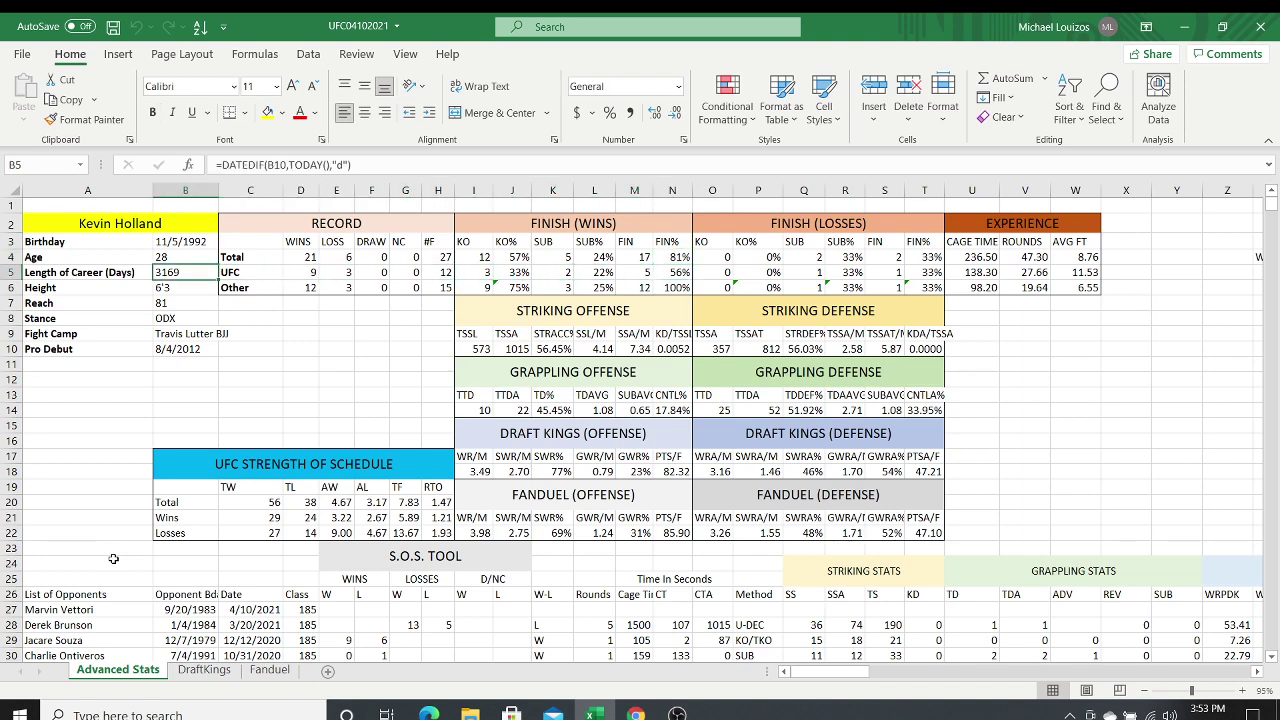
{"action": "key", "text": "Right"}
{"action": "key", "text": "Up"}
{"action": "key", "text": "Down"}
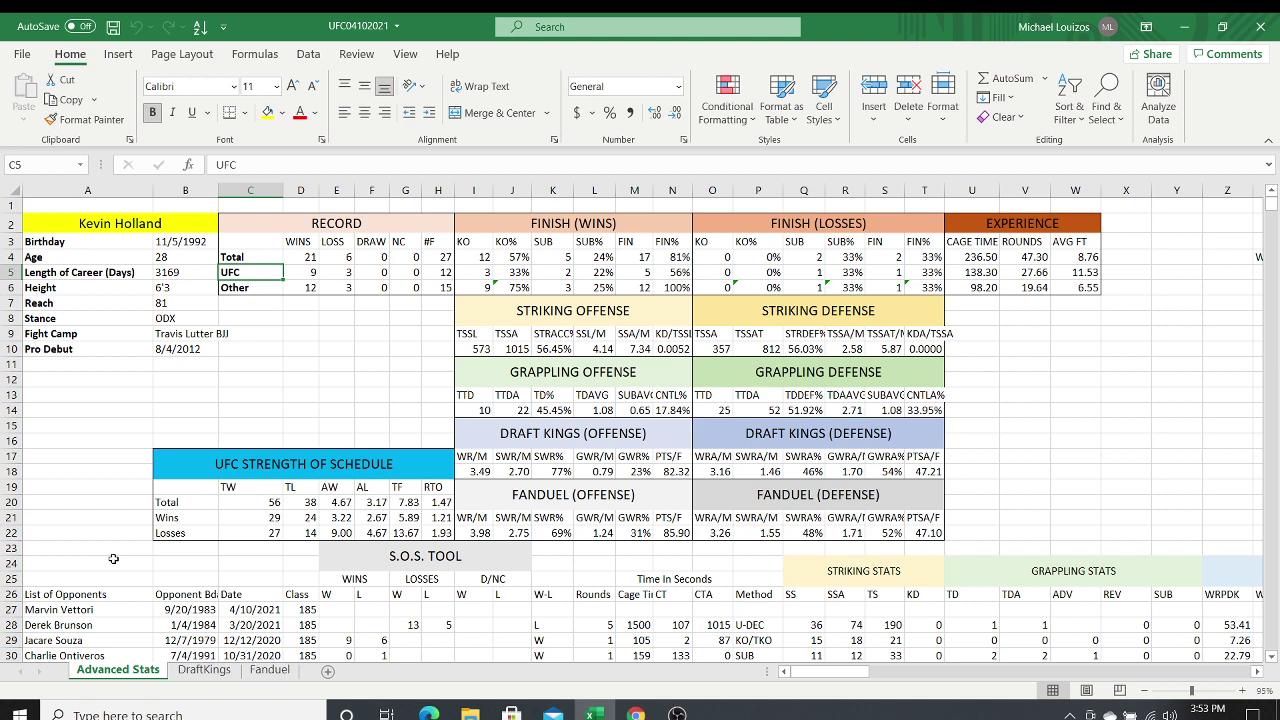
{"action": "key", "text": "Down"}
{"action": "key", "text": "Up"}
{"action": "key", "text": "Up"}
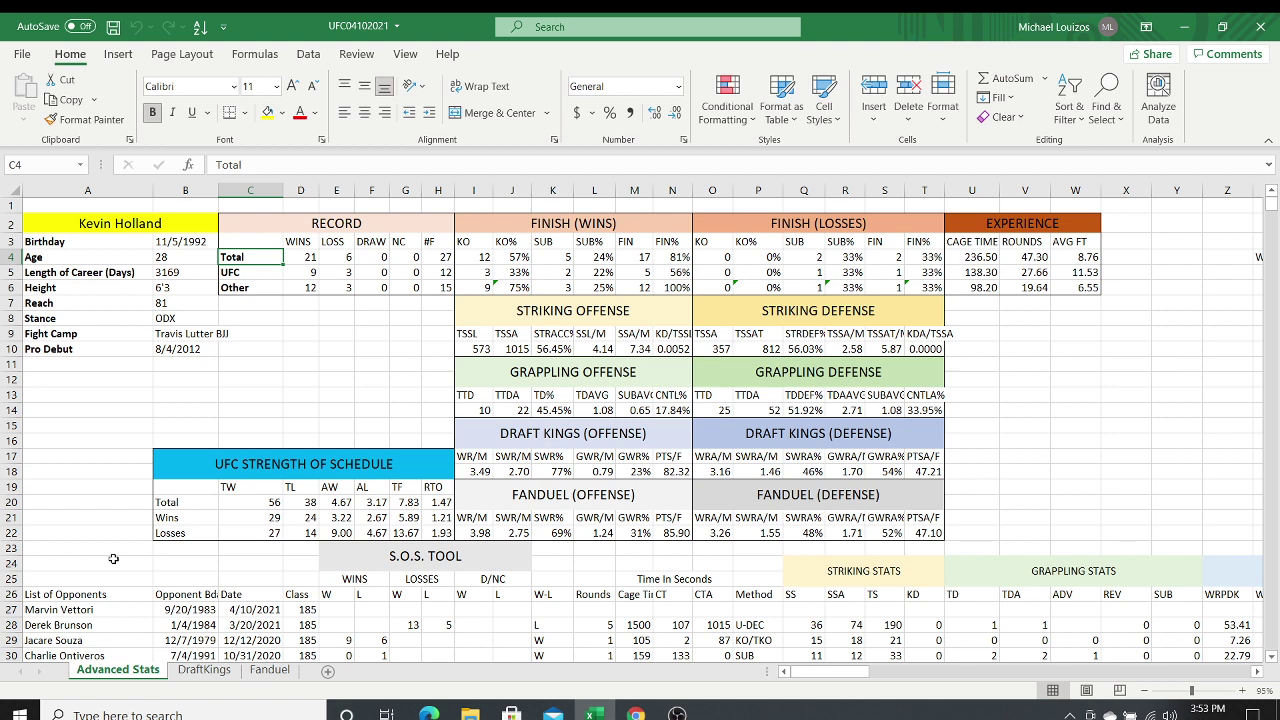
Step: Read across the fighter's total record: wins, losses, draws, no contests and number of fights
{"action": "key", "text": "Right"}
{"action": "key", "text": "Right"}
{"action": "key", "text": "Right"}
{"action": "key", "text": "Right"}
{"action": "key", "text": "Right"}
{"action": "key", "text": "Left"}
{"action": "key", "text": "Left"}
{"action": "key", "text": "Left"}
{"action": "key", "text": "Left"}
{"action": "key", "text": "Right"}
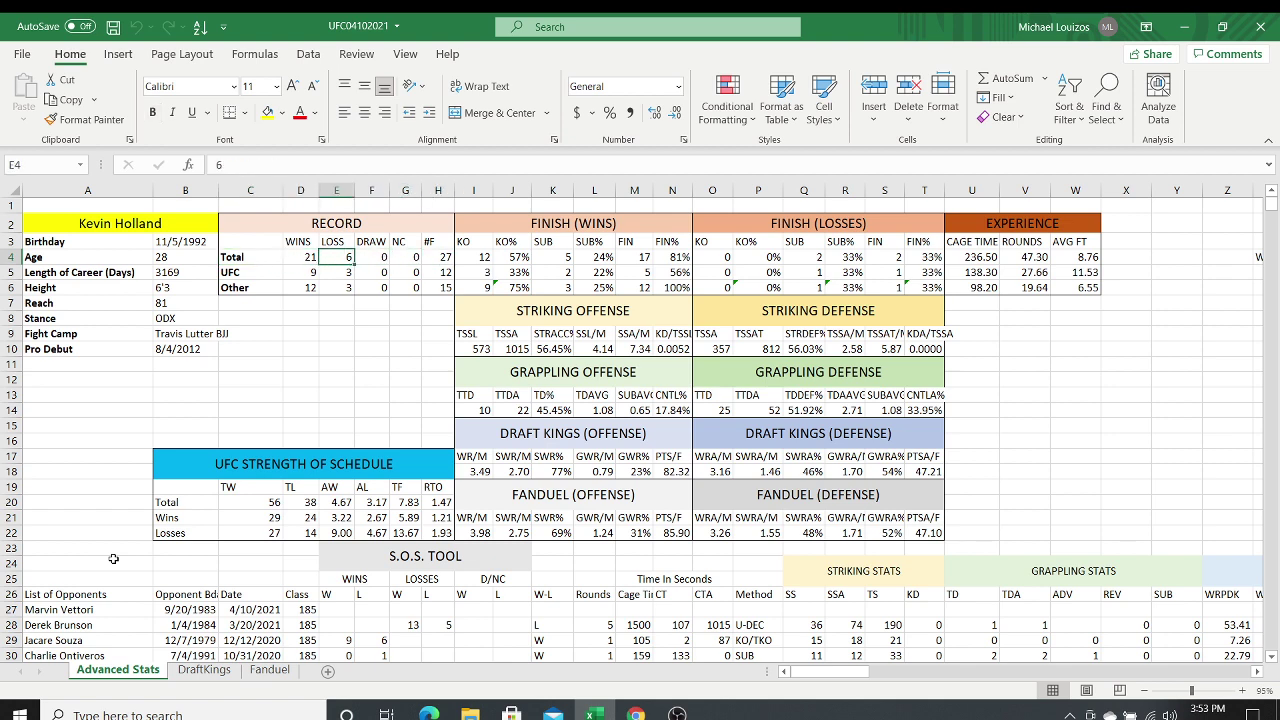
{"action": "key", "text": "Right"}
{"action": "key", "text": "Right"}
{"action": "key", "text": "Right"}
Step: Review the Total row under Finish (Wins), covering knockouts, submissions, total finishes and their percentages
{"action": "key", "text": "Right"}
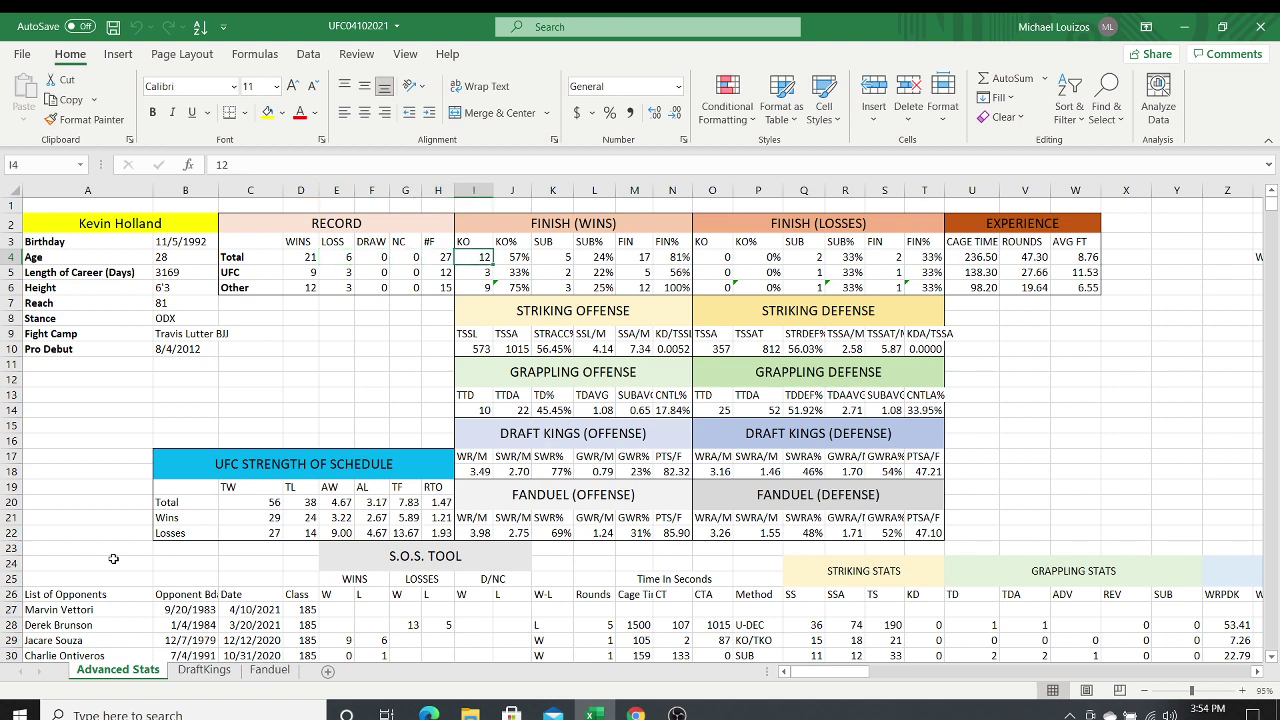
{"action": "key", "text": "Right"}
{"action": "key", "text": "Right"}
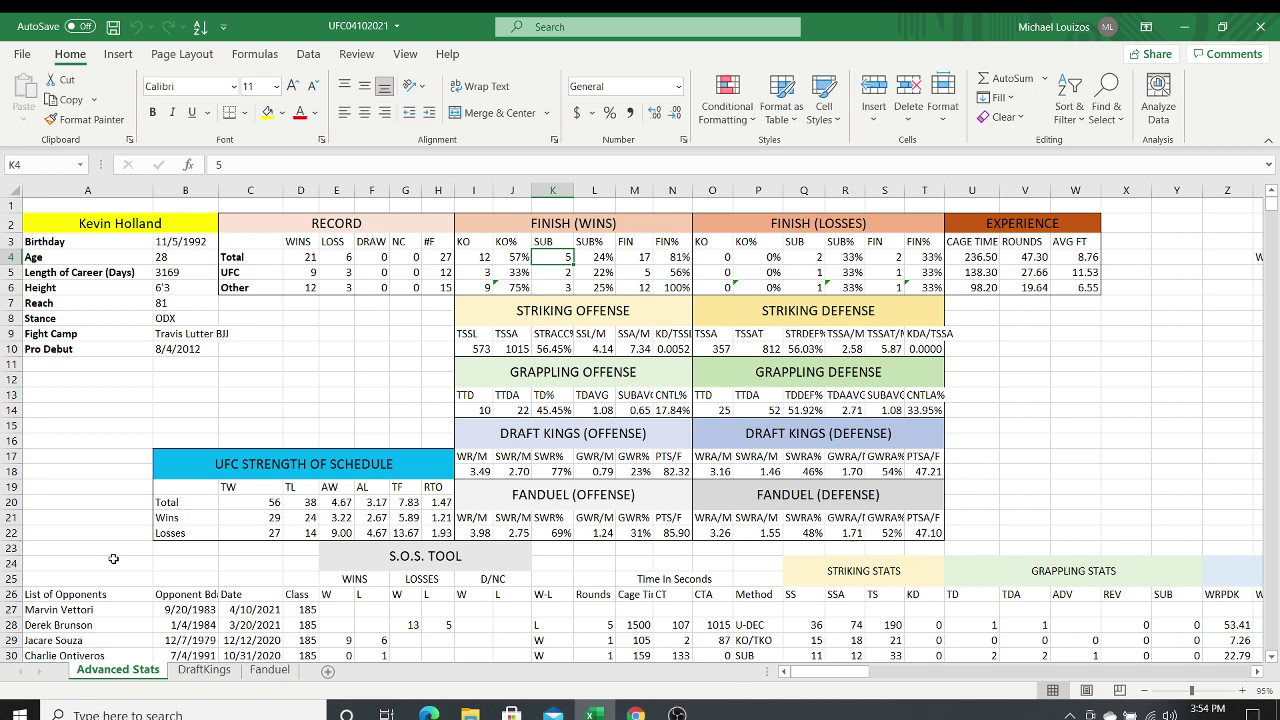
{"action": "key", "text": "Right"}
{"action": "key", "text": "Right"}
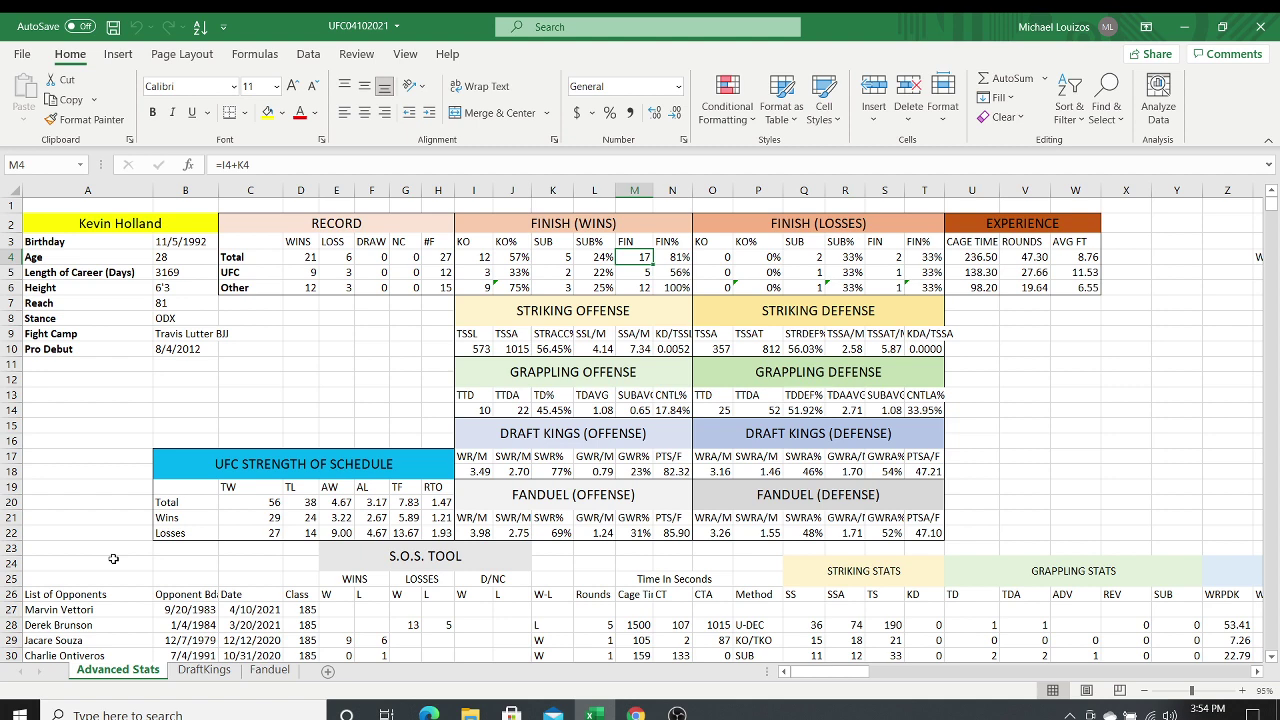
{"action": "key", "text": "Right"}
Step: Pass over the Finish (Losses) totals and examine cage time, rounds and average fight time under Experience
{"action": "key", "text": "Right"}
{"action": "key", "text": "Right"}
{"action": "key", "text": "Right"}
{"action": "key", "text": "Right"}
{"action": "key", "text": "Right"}
{"action": "key", "text": "Right"}
{"action": "key", "text": "Right"}
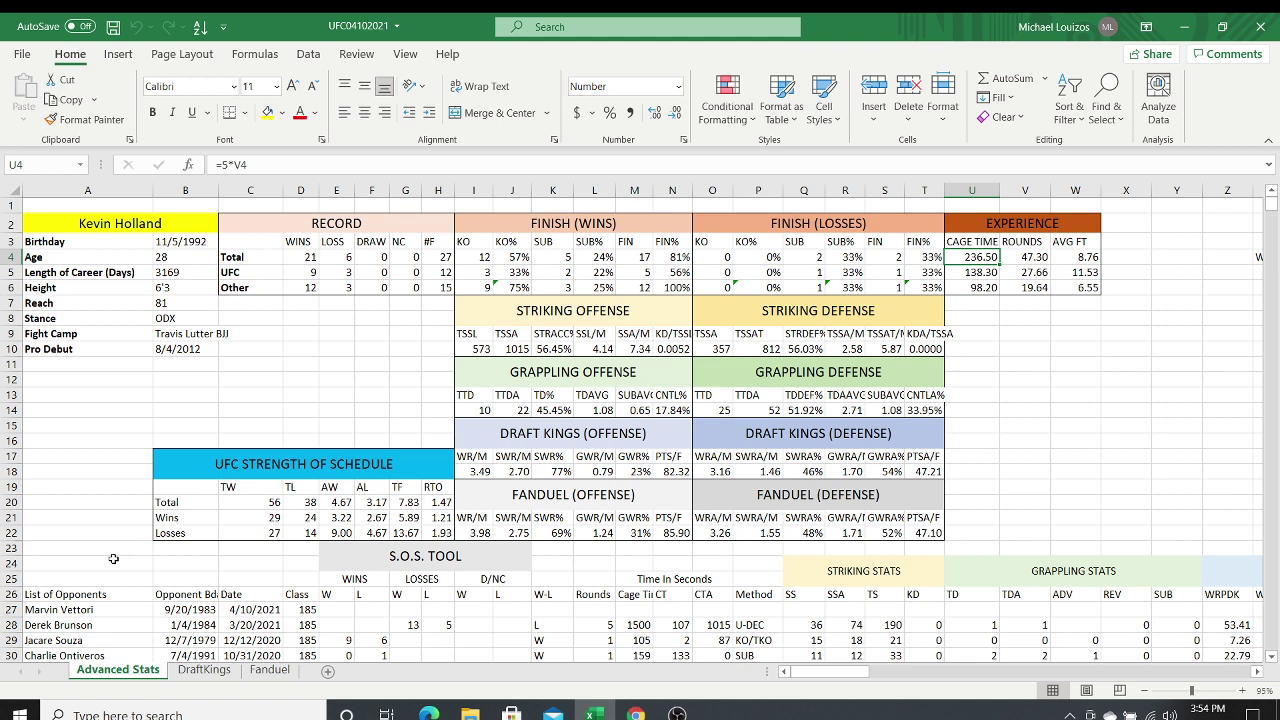
{"action": "key", "text": "Down"}
{"action": "key", "text": "Down"}
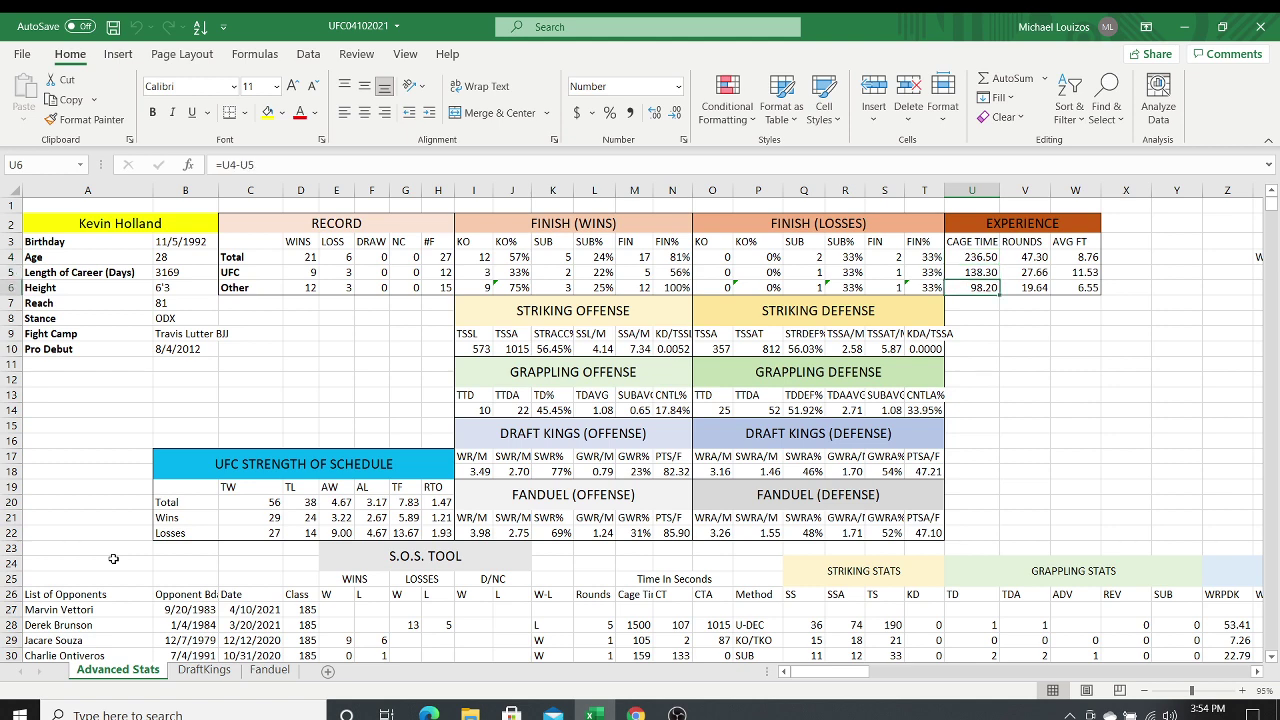
{"action": "key", "text": "Right"}
{"action": "key", "text": "Right"}
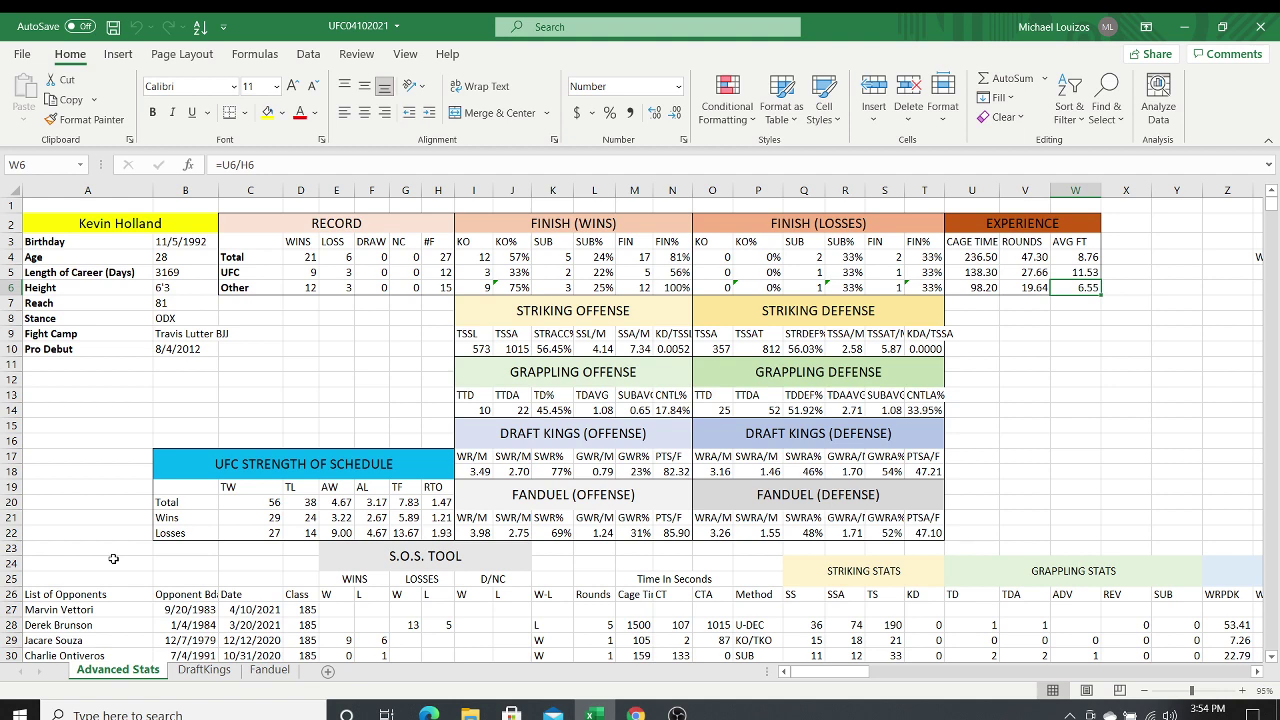
{"action": "key", "text": "Up"}
{"action": "key", "text": "Up"}
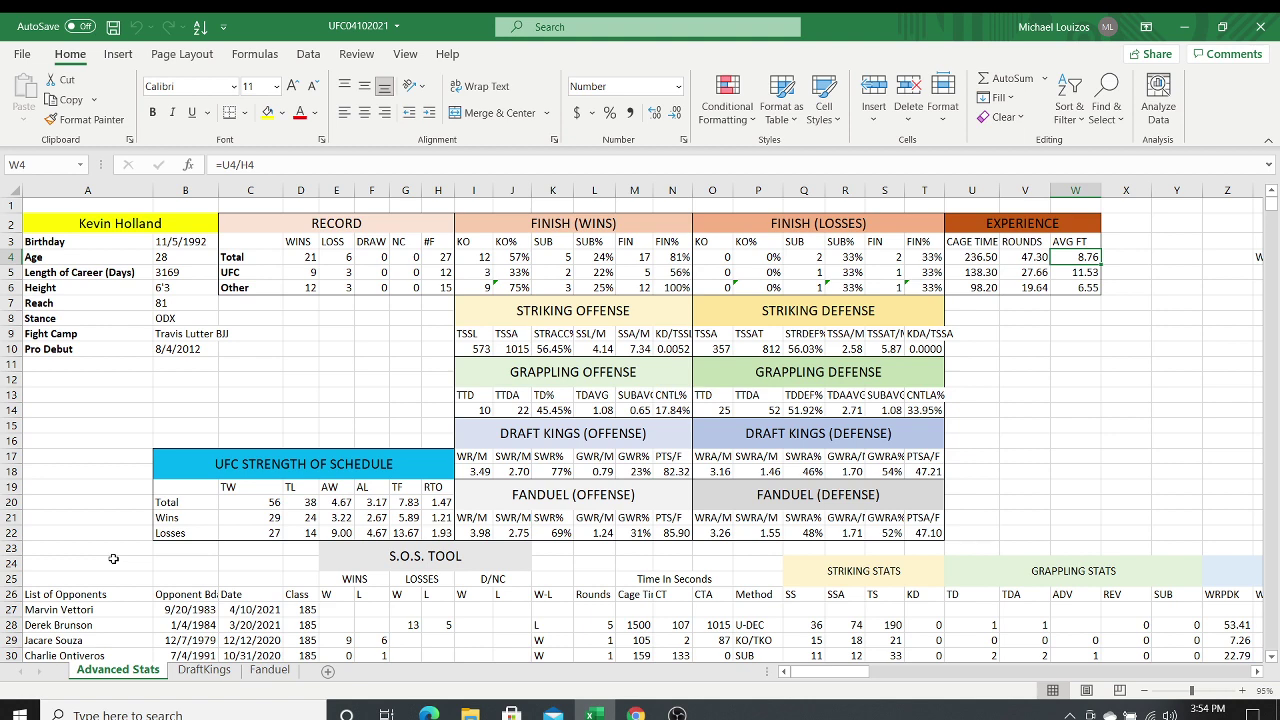
Step: Move down to the fight history table and look over the full List of Opponents in column A, ending at its header
{"action": "key", "text": "Left"}
{"action": "key", "text": "Left"}
{"action": "key", "text": "Left"}
{"action": "key", "text": "Left"}
{"action": "key", "text": "Left"}
{"action": "key", "text": "Left"}
{"action": "key", "text": "Left"}
{"action": "key", "text": "Left"}
{"action": "key", "text": "Left"}
{"action": "key", "text": "Left"}
{"action": "key", "text": "Left"}
{"action": "key", "text": "Left"}
{"action": "key", "text": "Left"}
{"action": "key", "text": "Left"}
{"action": "key", "text": "Left"}
{"action": "key", "text": "Left"}
{"action": "key", "text": "Left"}
{"action": "key", "text": "Left"}
{"action": "key", "text": "Left"}
{"action": "key", "text": "Left"}
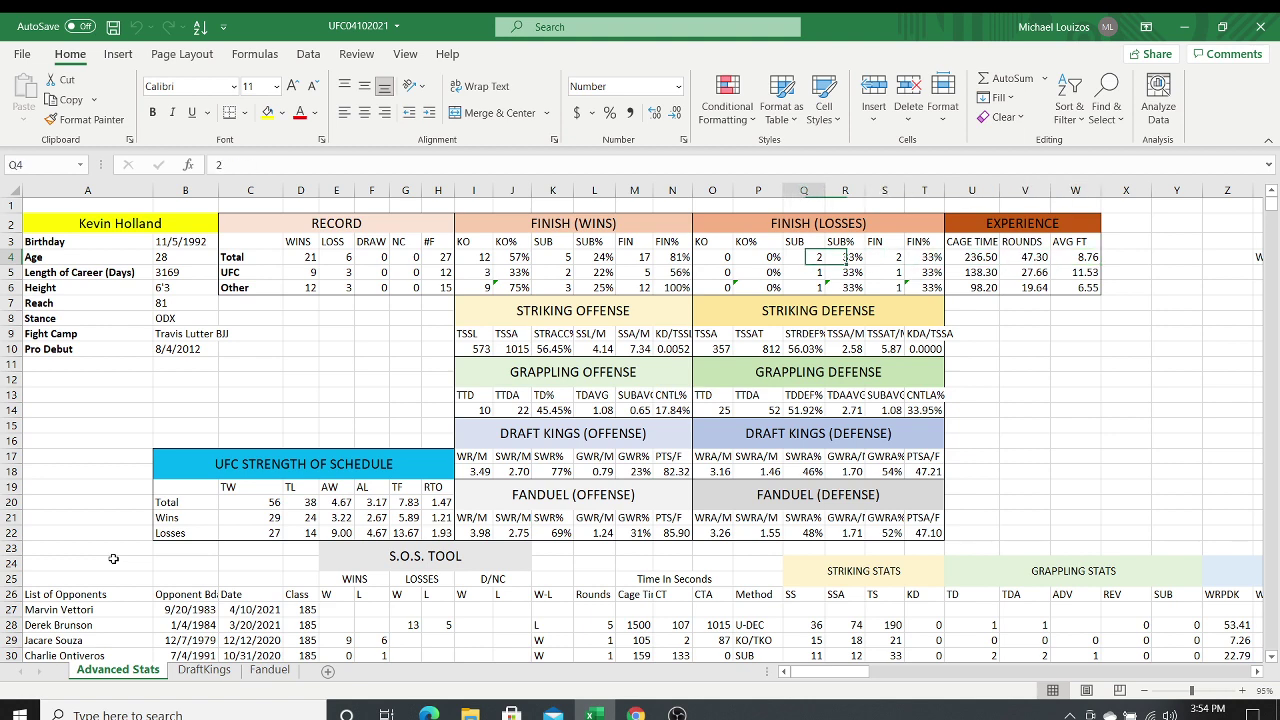
{"action": "key", "text": "Down"}
{"action": "key", "text": "Down"}
{"action": "key", "text": "Down"}
{"action": "key", "text": "Down"}
{"action": "key", "text": "Down"}
{"action": "key", "text": "Down"}
{"action": "key", "text": "Down"}
{"action": "key", "text": "Down"}
{"action": "key", "text": "Down"}
{"action": "key", "text": "Down"}
{"action": "key", "text": "Down"}
{"action": "key", "text": "Down"}
{"action": "key", "text": "Down"}
{"action": "key", "text": "Down"}
{"action": "key", "text": "Down"}
{"action": "key", "text": "Down"}
{"action": "key", "text": "Down"}
{"action": "key", "text": "Down"}
{"action": "key", "text": "Down"}
{"action": "key", "text": "Down"}
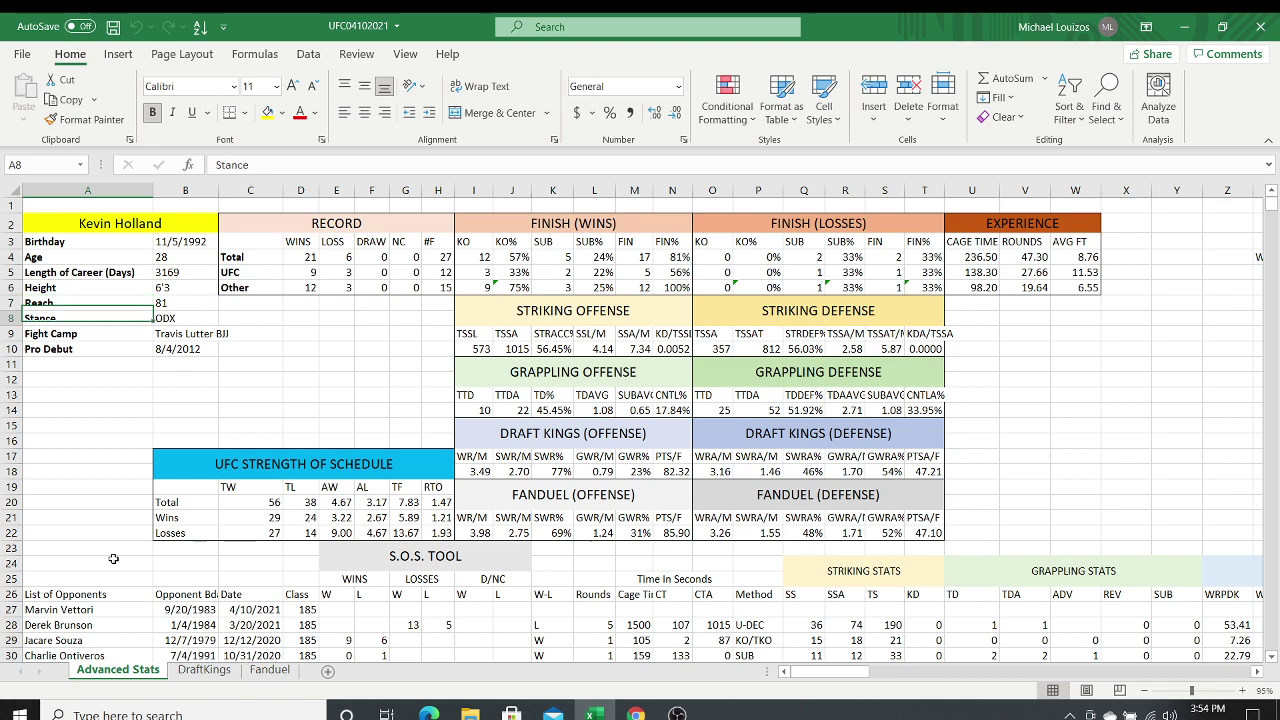
{"action": "key", "text": "Down"}
{"action": "key", "text": "Down"}
{"action": "key", "text": "Down"}
{"action": "key", "text": "Down"}
{"action": "key", "text": "Down"}
{"action": "key", "text": "Down"}
{"action": "key", "text": "Down"}
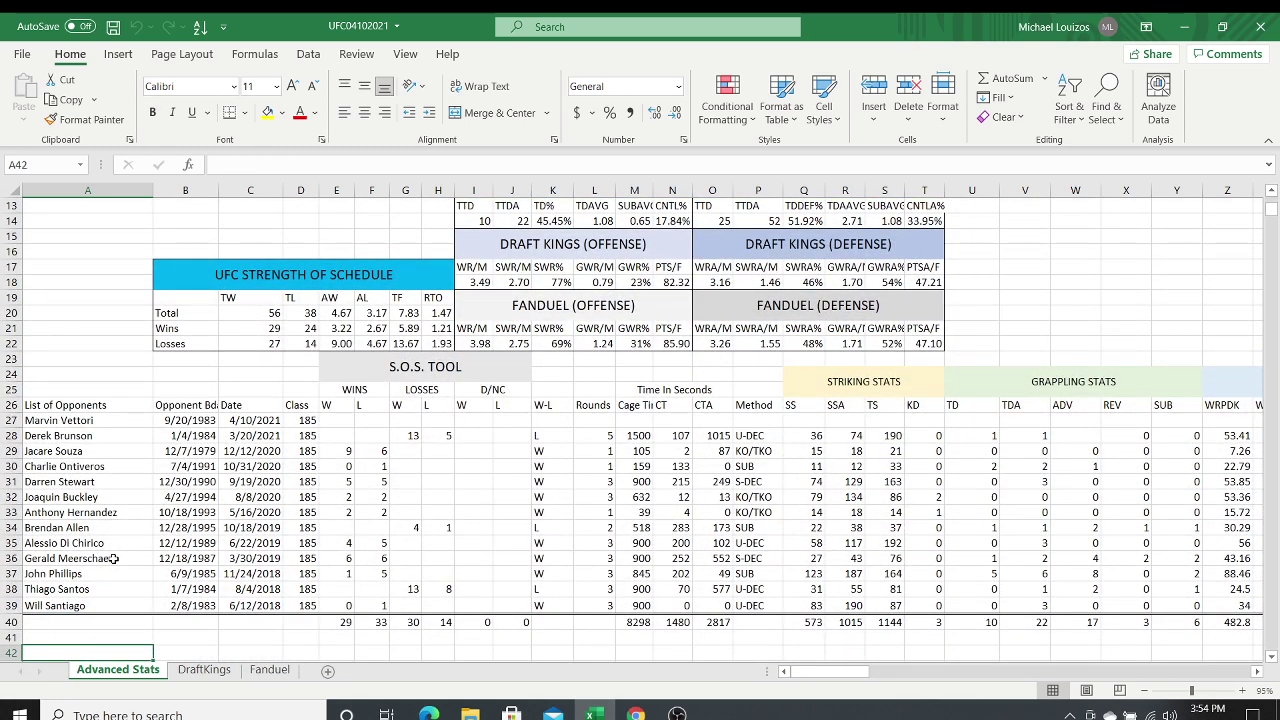
{"action": "key", "text": "Up"}
{"action": "key", "text": "Up"}
{"action": "key", "text": "Up"}
{"action": "key", "text": "Up"}
{"action": "key", "text": "Up"}
{"action": "key", "text": "Up"}
{"action": "key", "text": "Up"}
{"action": "key", "text": "Up"}
{"action": "key", "text": "Up"}
{"action": "key", "text": "Up"}
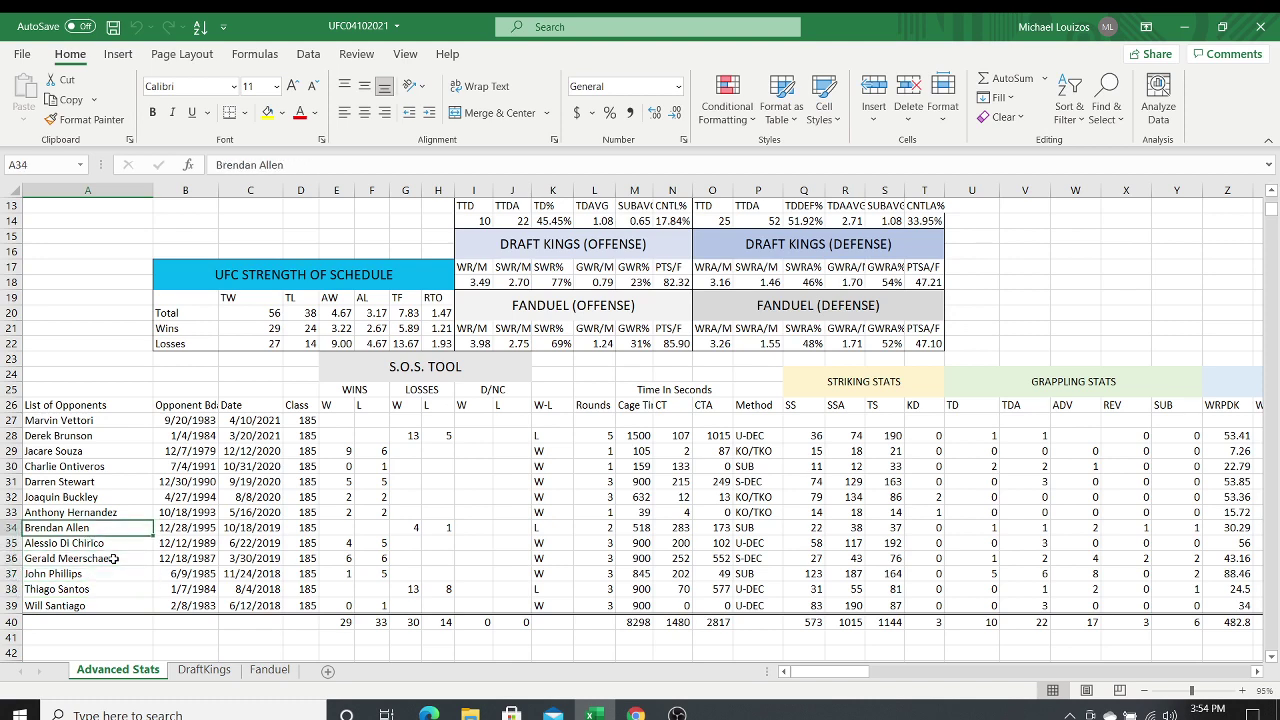
{"action": "key", "text": "Up"}
{"action": "key", "text": "Up"}
{"action": "key", "text": "Up"}
{"action": "key", "text": "Up"}
{"action": "key", "text": "Up"}
{"action": "key", "text": "Up"}
Step: Review the opponent table's birthday, date and class headers and the S.O.S. Tool's Wins column down to row 28
{"action": "key", "text": "Right"}
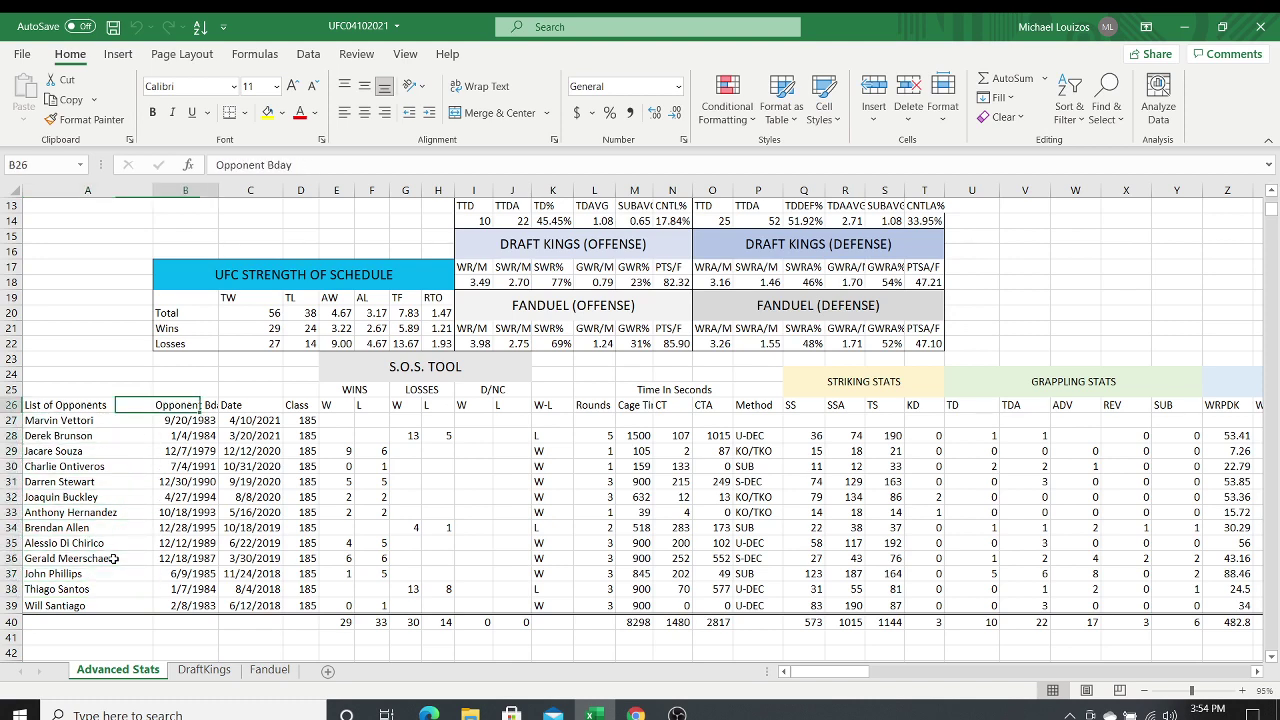
{"action": "key", "text": "Right"}
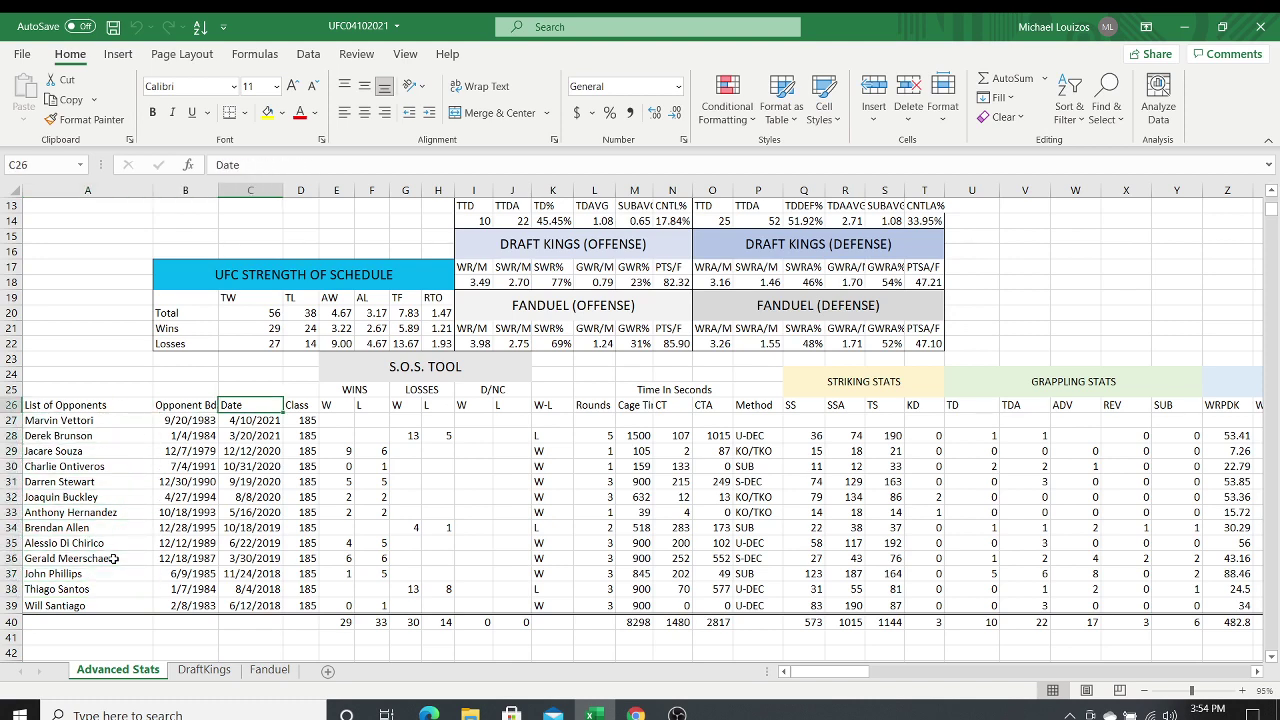
{"action": "key", "text": "Right"}
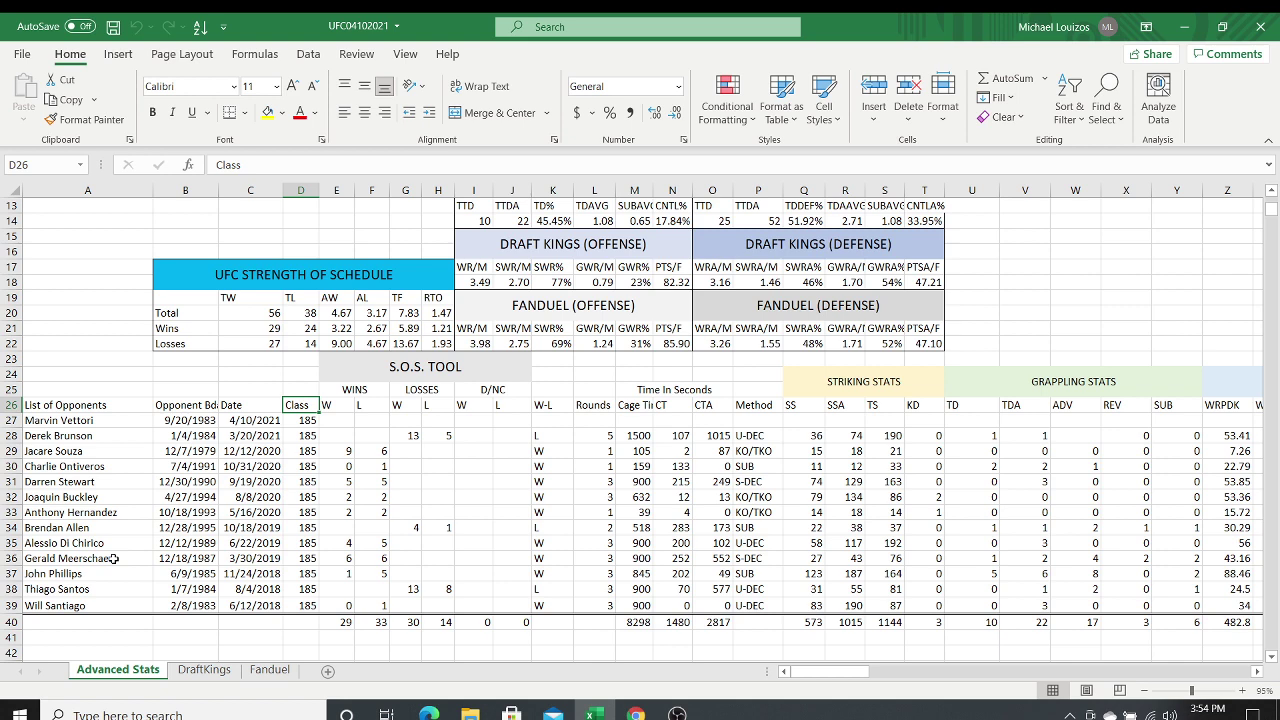
{"action": "key", "text": "Right"}
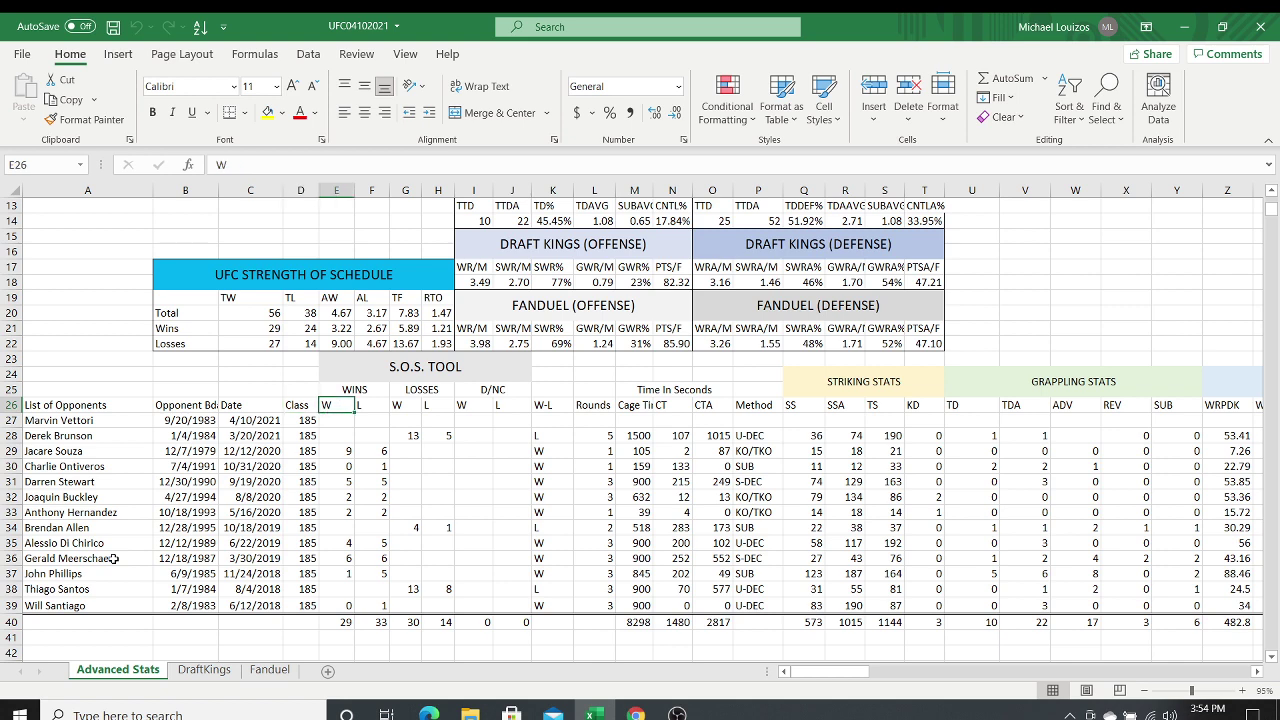
{"action": "key", "text": "Down"}
{"action": "key", "text": "Down"}
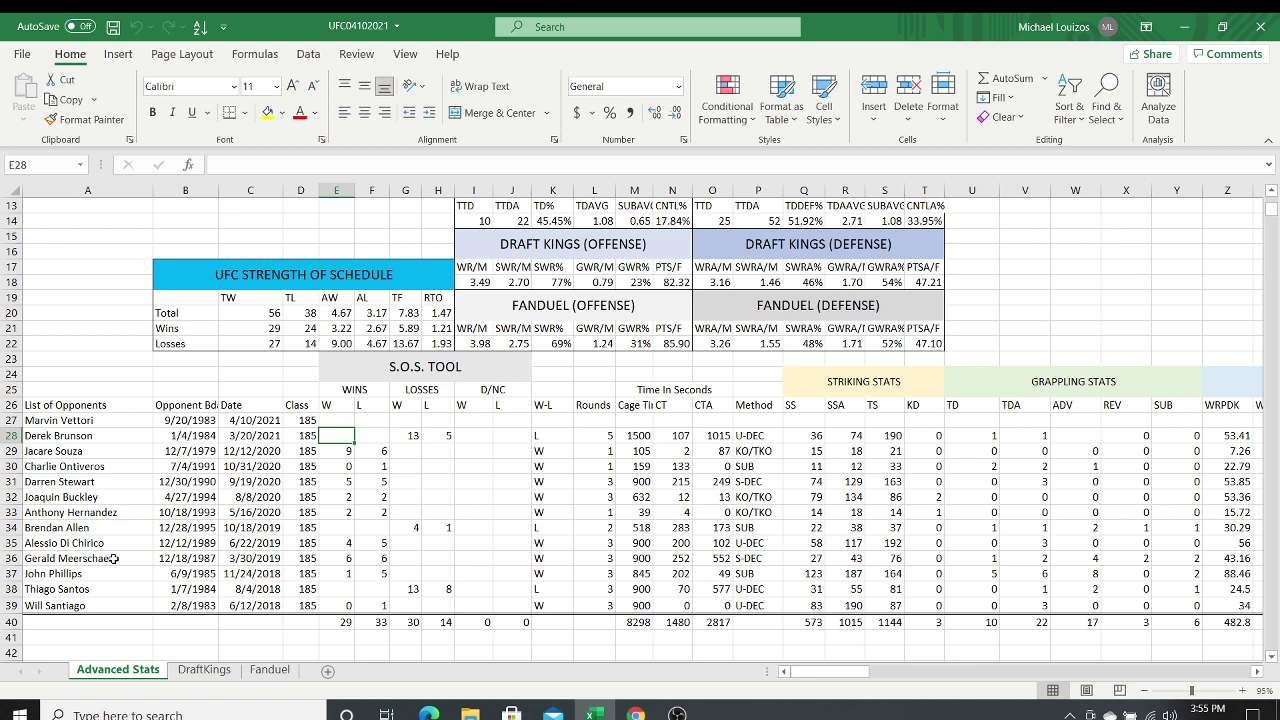
Step: Examine the opponent's name, birthday and fight date in row 28 of the fight history table
{"action": "key", "text": "Left"}
{"action": "key", "text": "Left"}
{"action": "key", "text": "Left"}
{"action": "key", "text": "Left"}
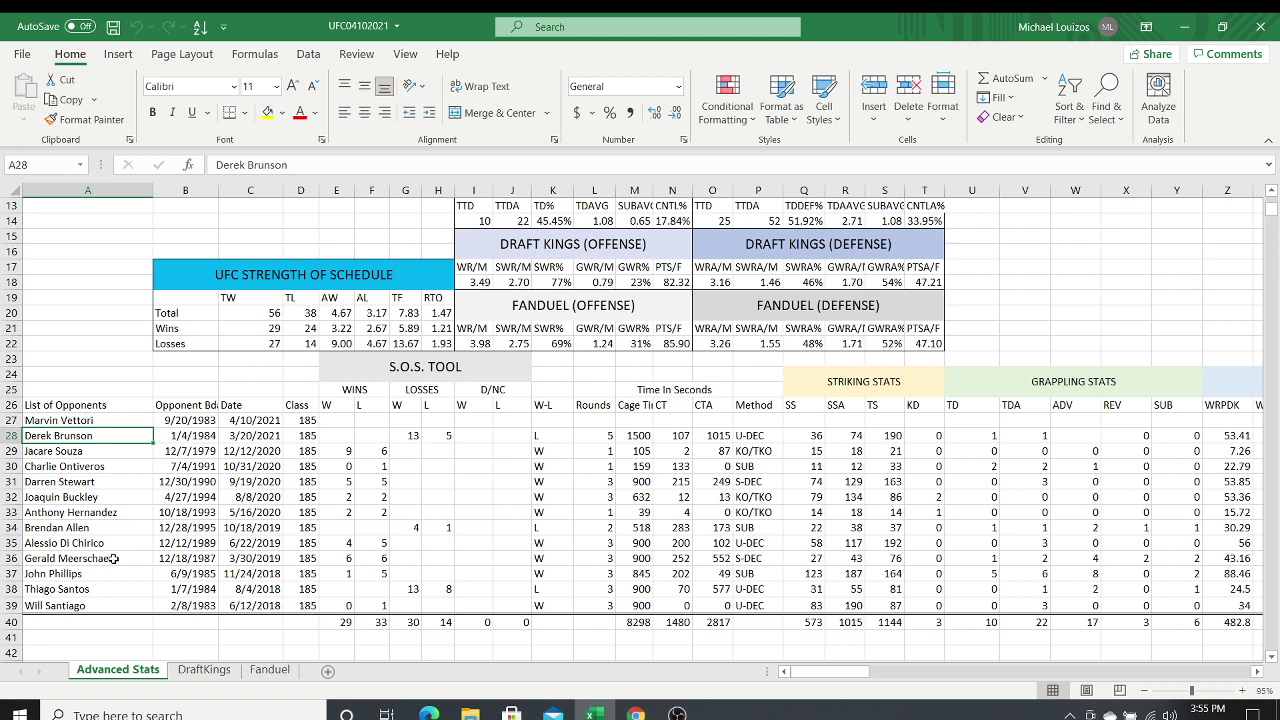
{"action": "key", "text": "Right"}
{"action": "key", "text": "Right"}
{"action": "key", "text": "Left"}
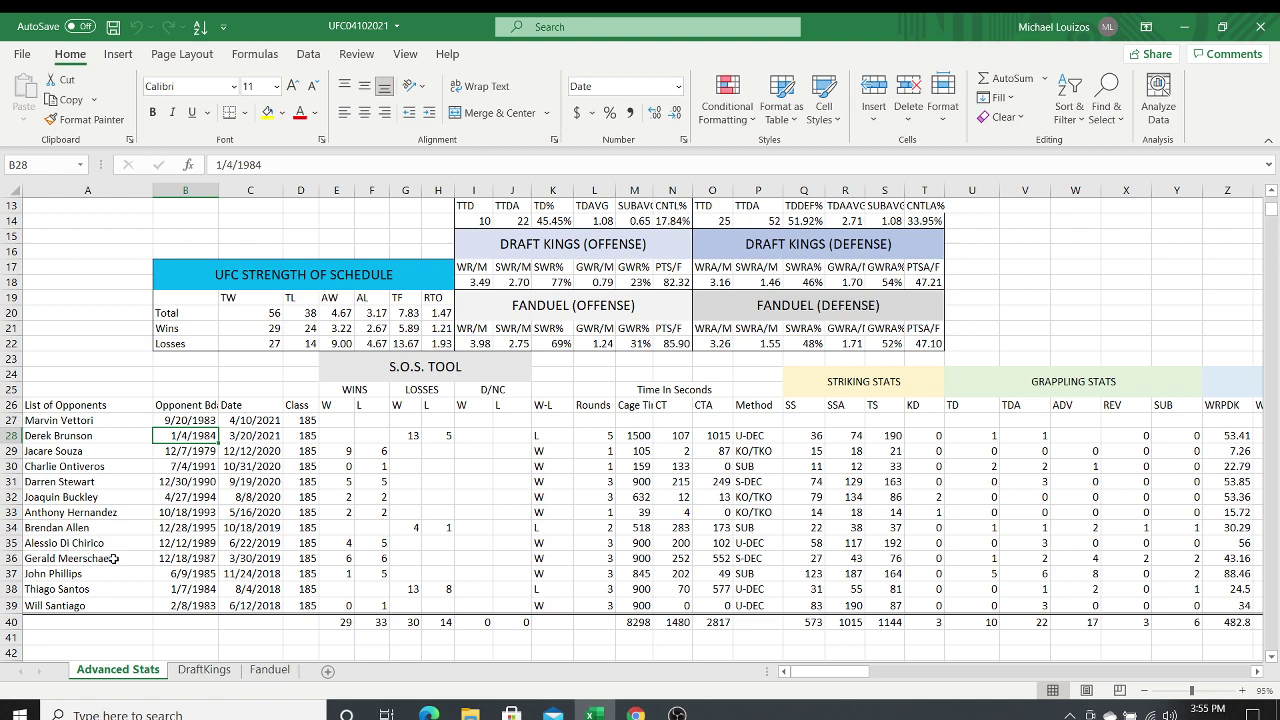
Step: Examine the fight date, weight class and the opponent's S.O.S. Tool Losses record in row 28 of the fight history table
{"action": "key", "text": "Right"}
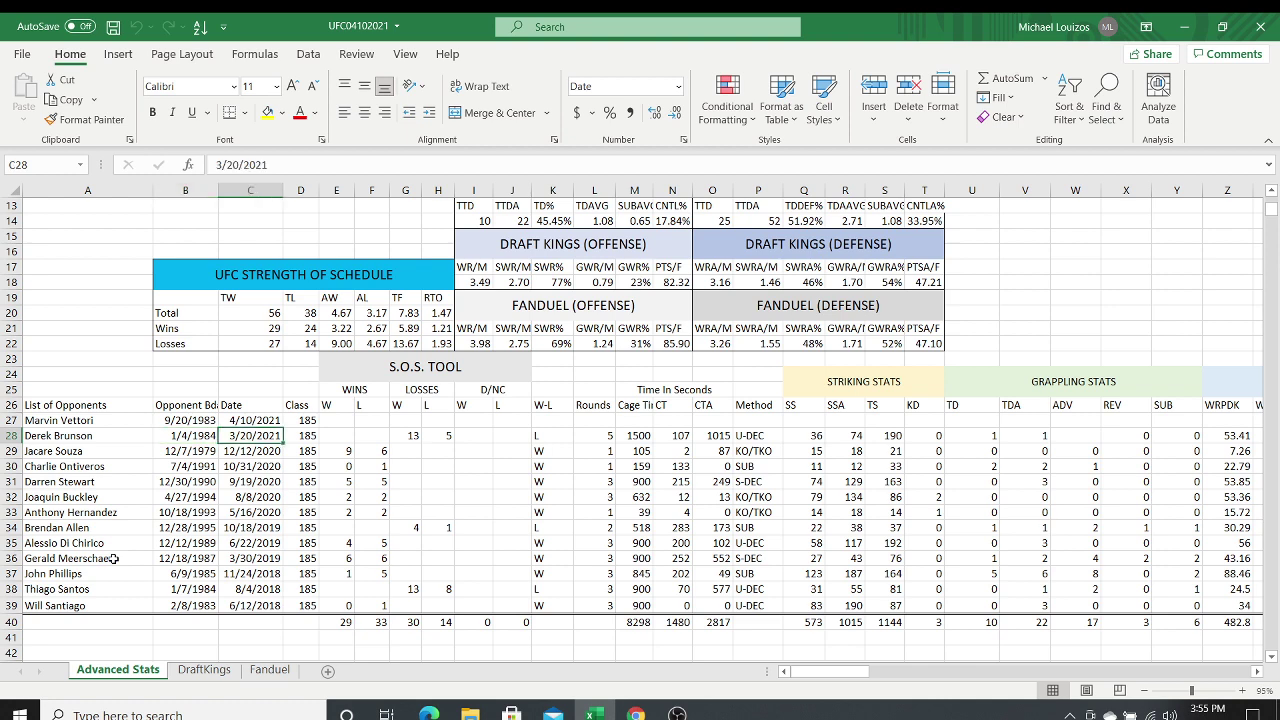
{"action": "key", "text": "Right"}
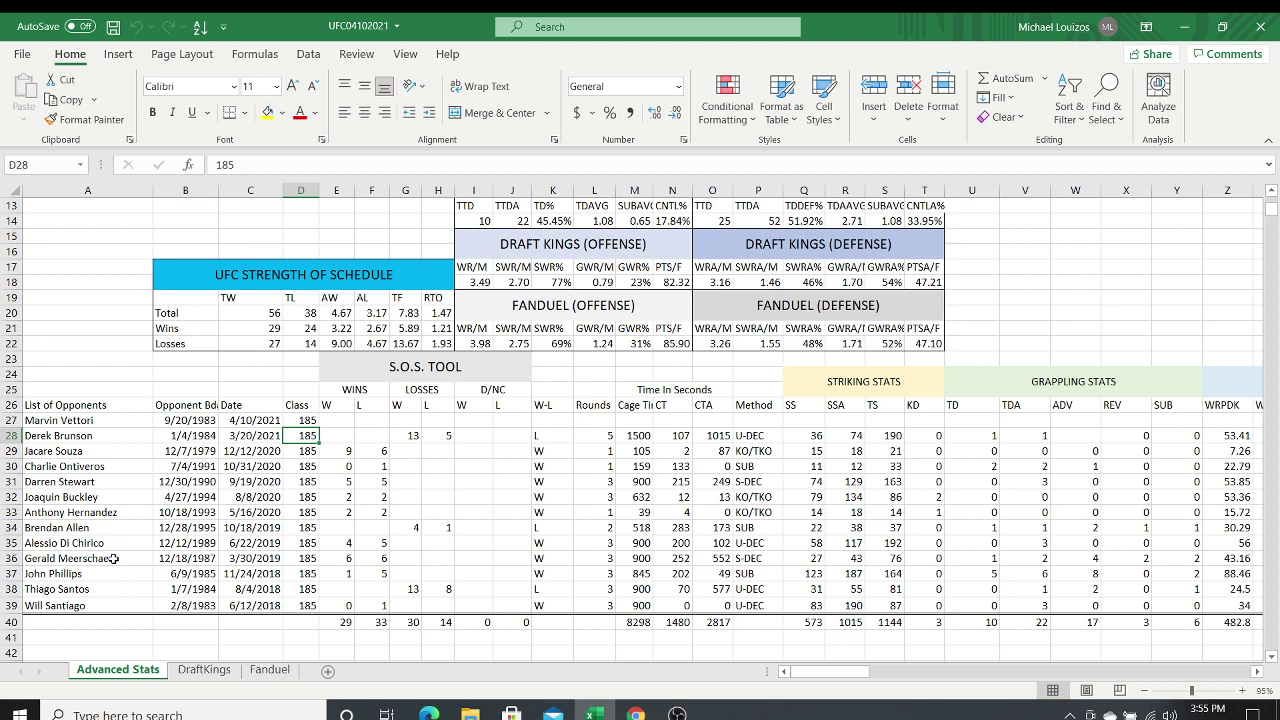
{"action": "key", "text": "Right"}
{"action": "key", "text": "Right"}
{"action": "key", "text": "Right"}
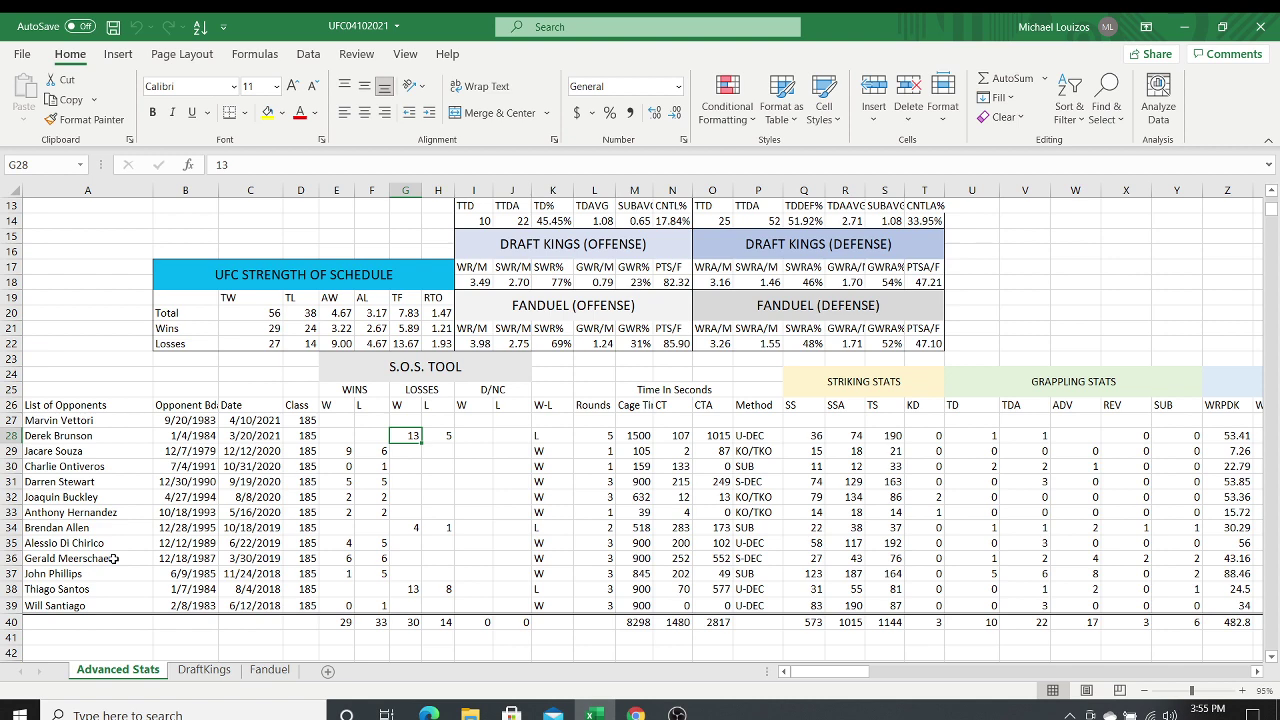
{"action": "key", "text": "Right"}
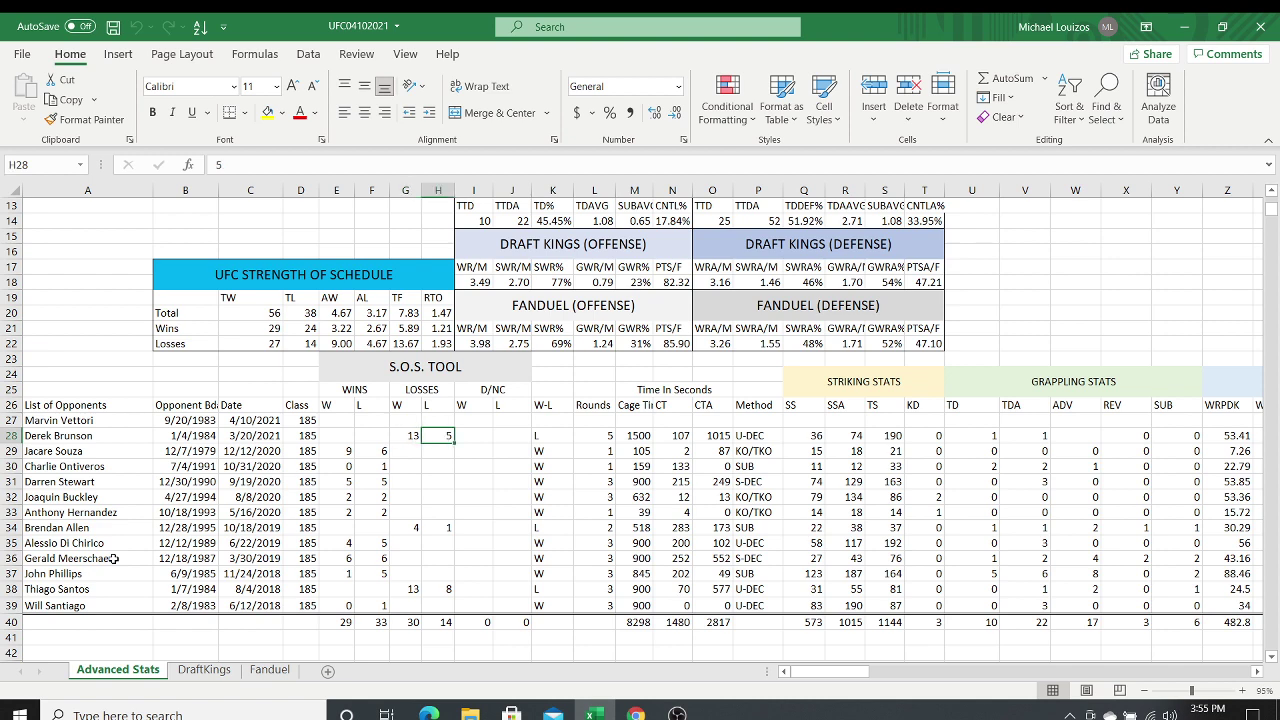
Step: Check the opponent's S.O.S. Tool Wins record in row 29, ending on its W value
{"action": "key", "text": "Down"}
{"action": "key", "text": "Left"}
{"action": "key", "text": "Left"}
{"action": "key", "text": "Left"}
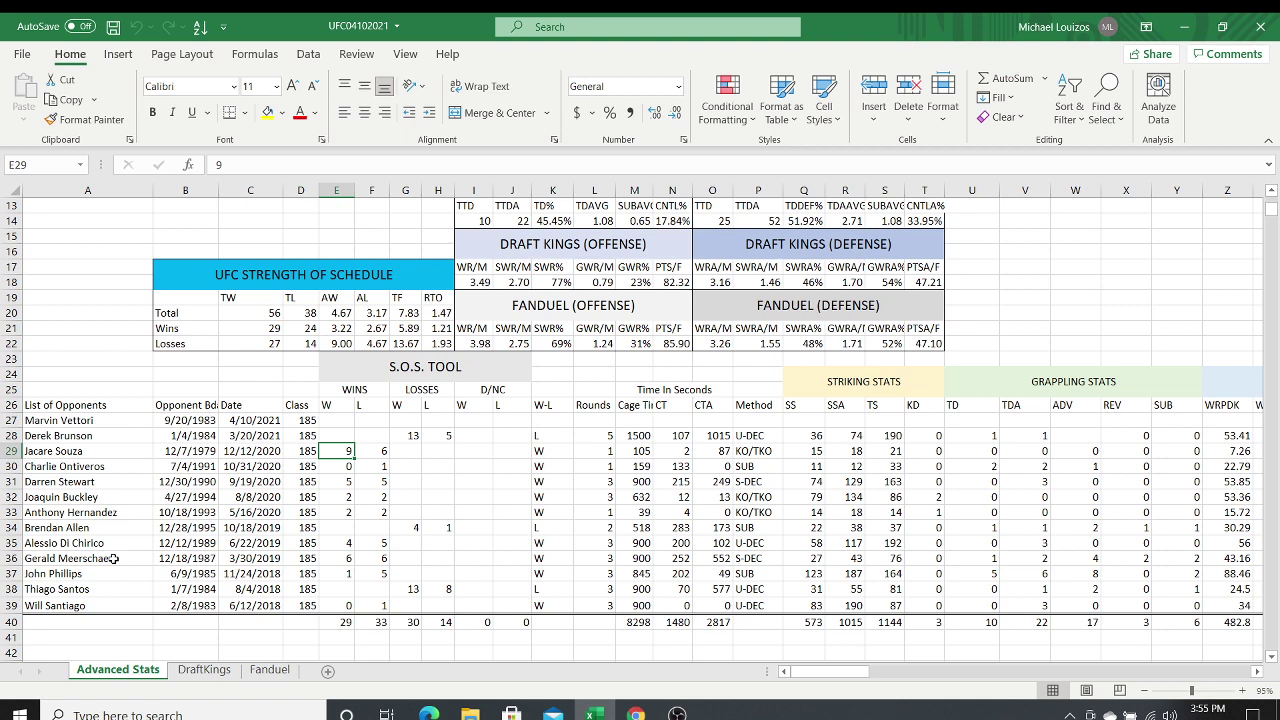
Step: Go up to the UFC Strength of Schedule block and look over its column headers, ending at TW
{"action": "key", "text": "Up"}
{"action": "key", "text": "Up"}
{"action": "key", "text": "Up"}
{"action": "key", "text": "Up"}
{"action": "key", "text": "Up"}
{"action": "key", "text": "Up"}
{"action": "key", "text": "Up"}
{"action": "key", "text": "Up"}
{"action": "key", "text": "Up"}
{"action": "key", "text": "Up"}
{"action": "key", "text": "Up"}
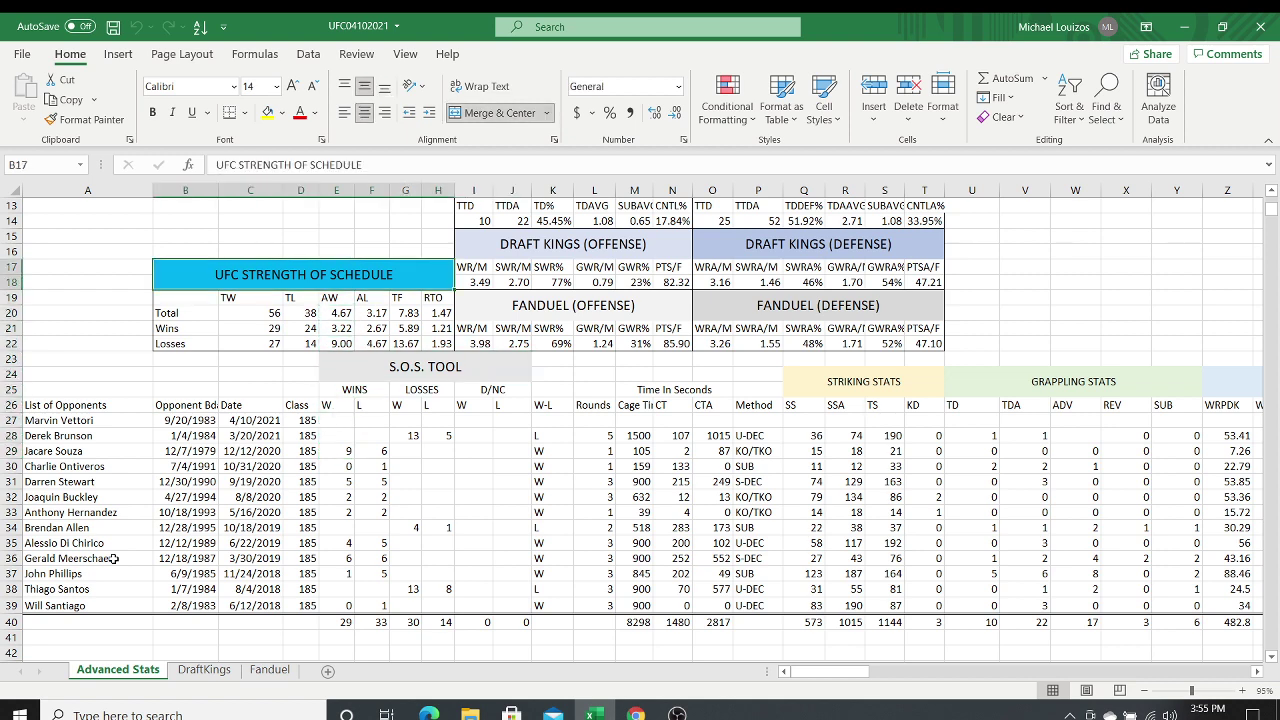
{"action": "key", "text": "Down"}
{"action": "key", "text": "Right"}
{"action": "key", "text": "Right"}
{"action": "key", "text": "Right"}
{"action": "key", "text": "Left"}
{"action": "key", "text": "Left"}
{"action": "key", "text": "Left"}
{"action": "key", "text": "Left"}
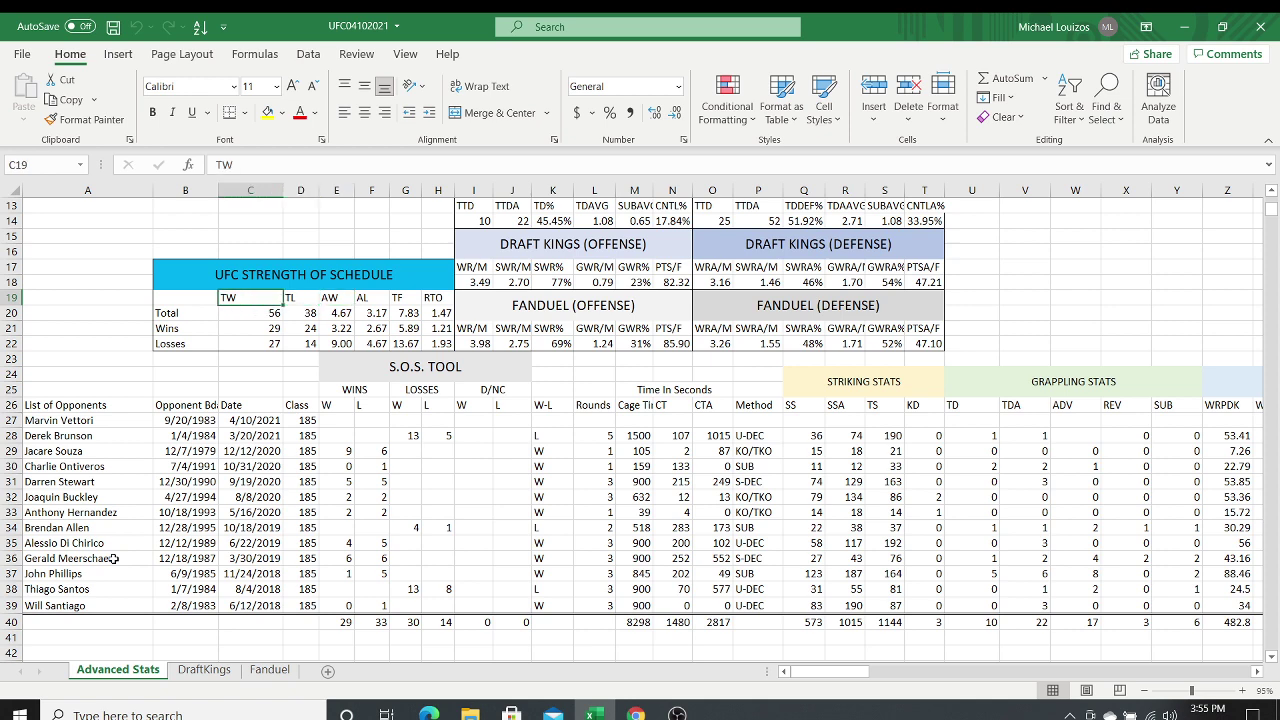
Step: Review the Total, Wins and Losses row labels of the UFC Strength of Schedule block
{"action": "key", "text": "Right"}
{"action": "key", "text": "Down"}
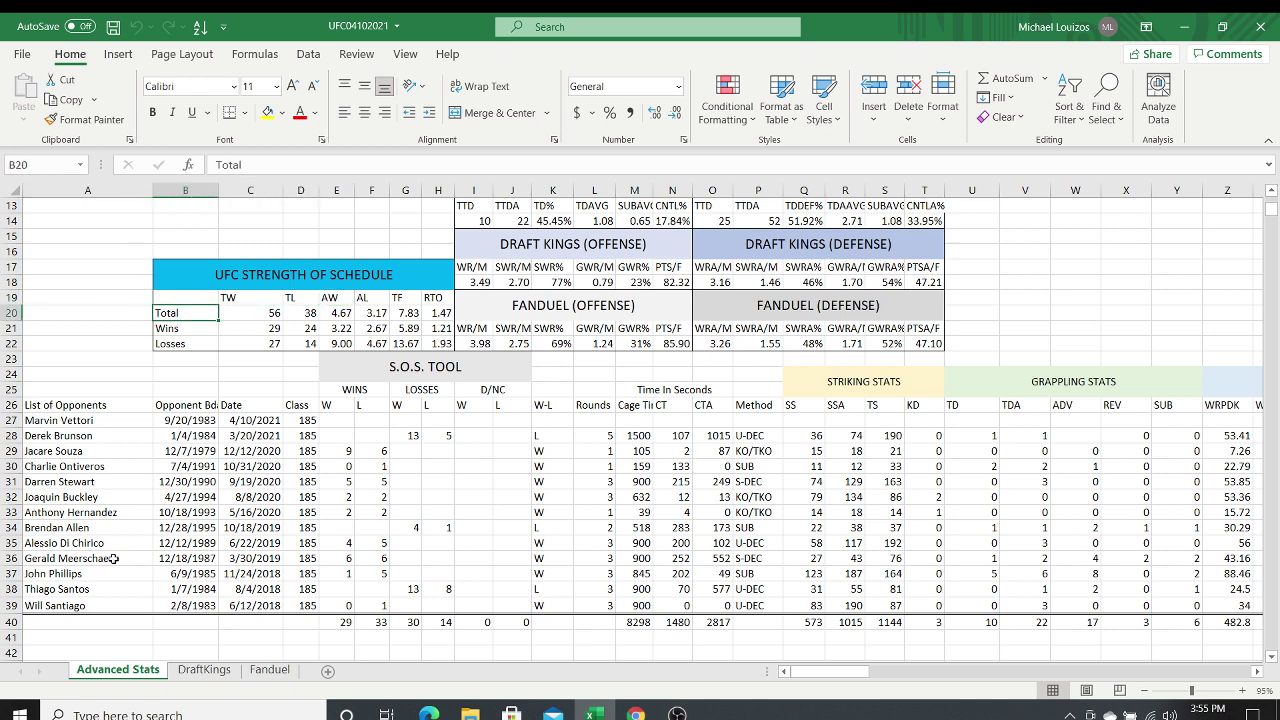
{"action": "key", "text": "Down"}
{"action": "key", "text": "Down"}
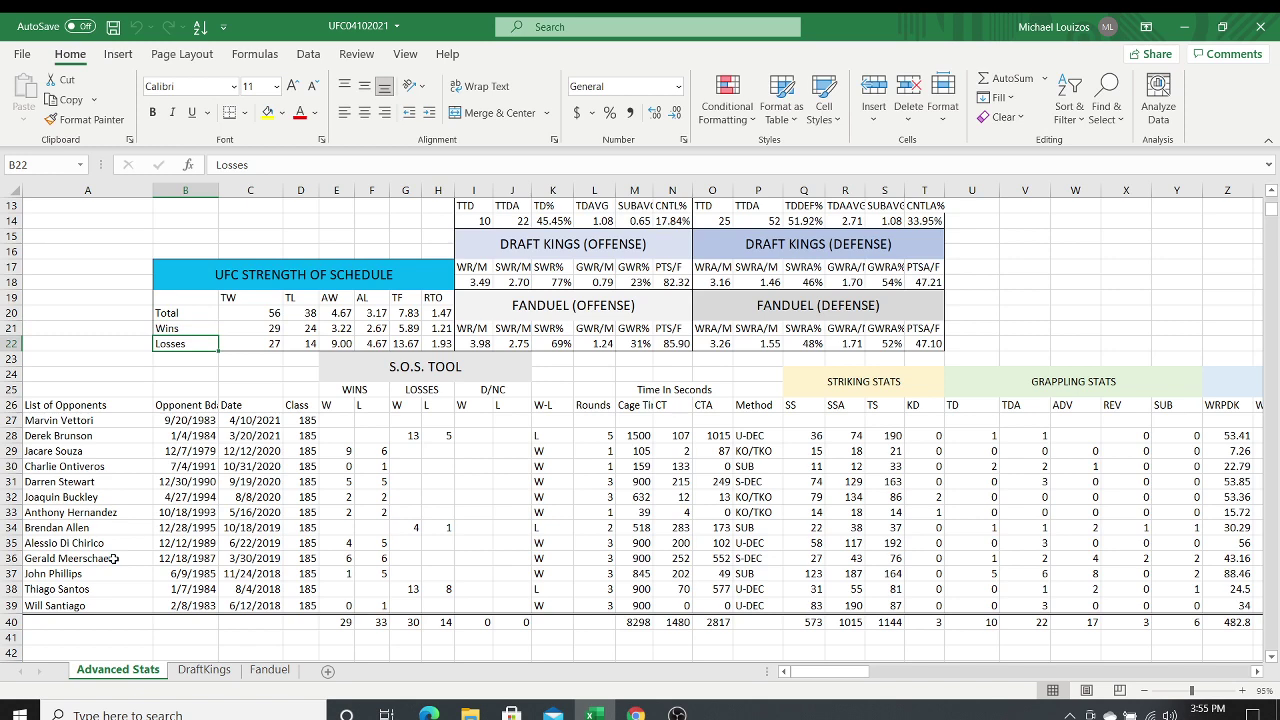
Step: Examine the Total row's TW, TL, AW and AL values under UFC Strength of Schedule
{"action": "key", "text": "Up"}
{"action": "key", "text": "Up"}
{"action": "key", "text": "Right"}
{"action": "key", "text": "Right"}
{"action": "key", "text": "Left"}
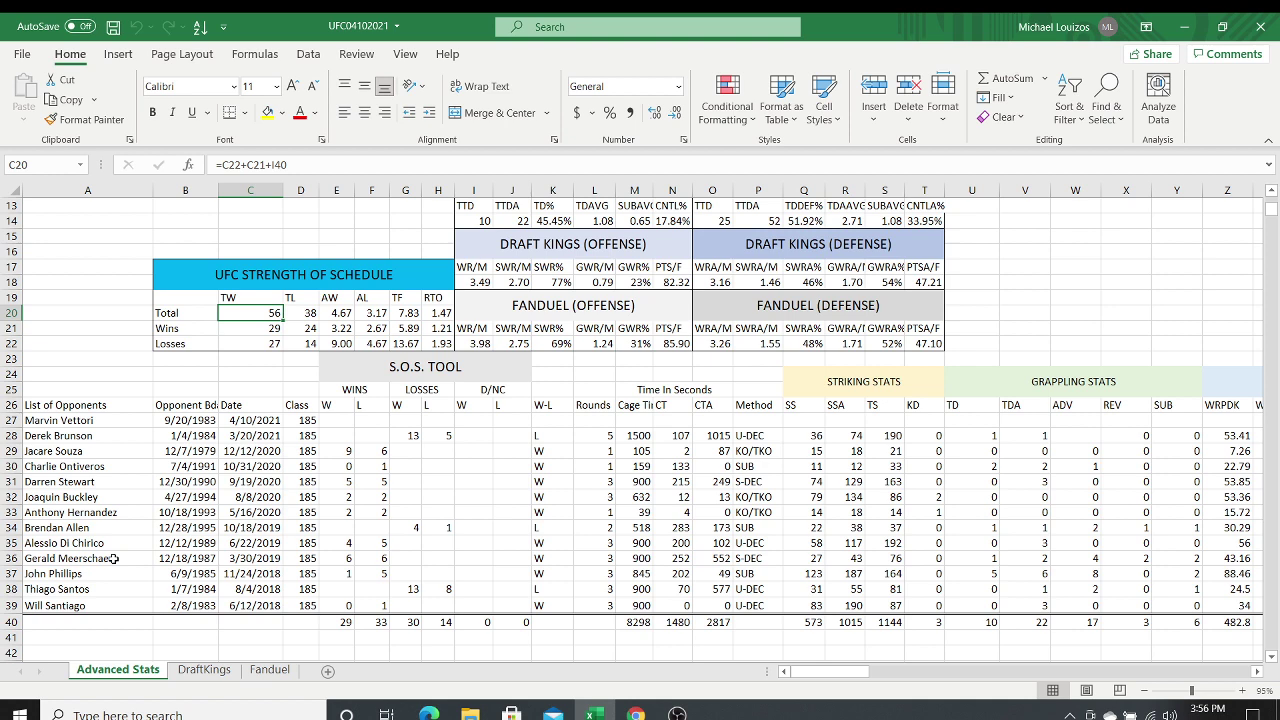
{"action": "key", "text": "Right"}
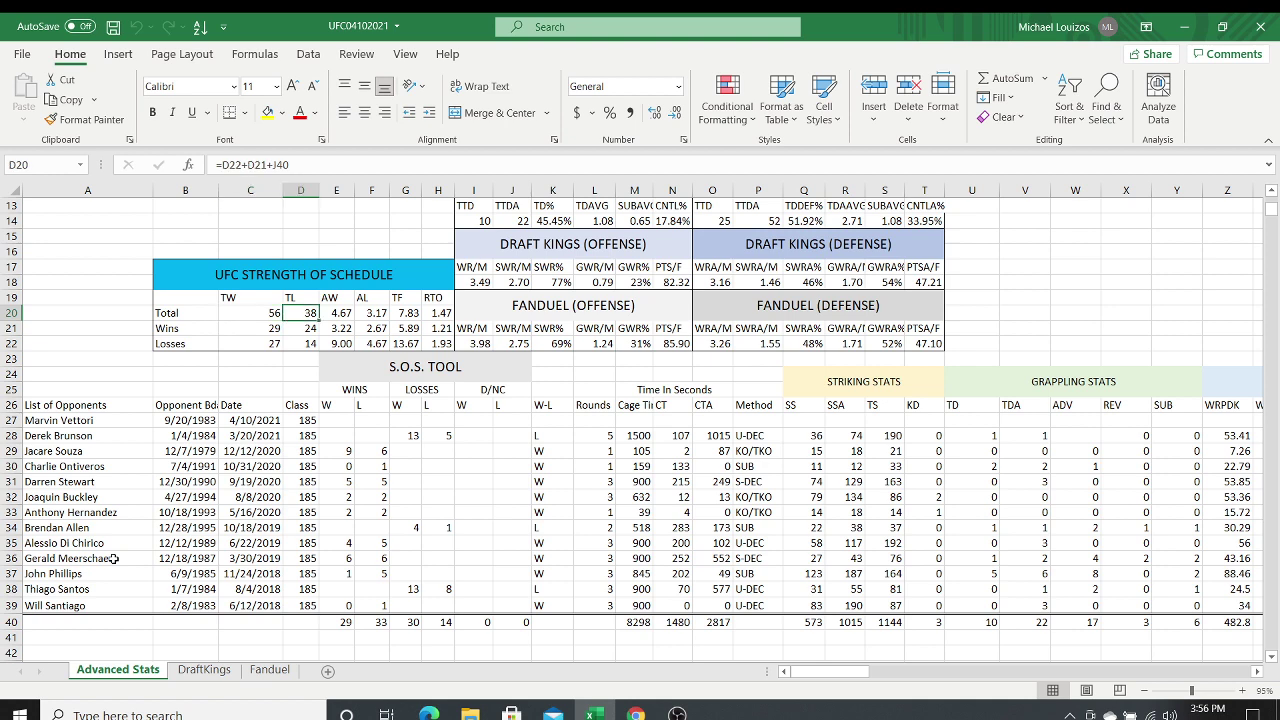
{"action": "key", "text": "Right"}
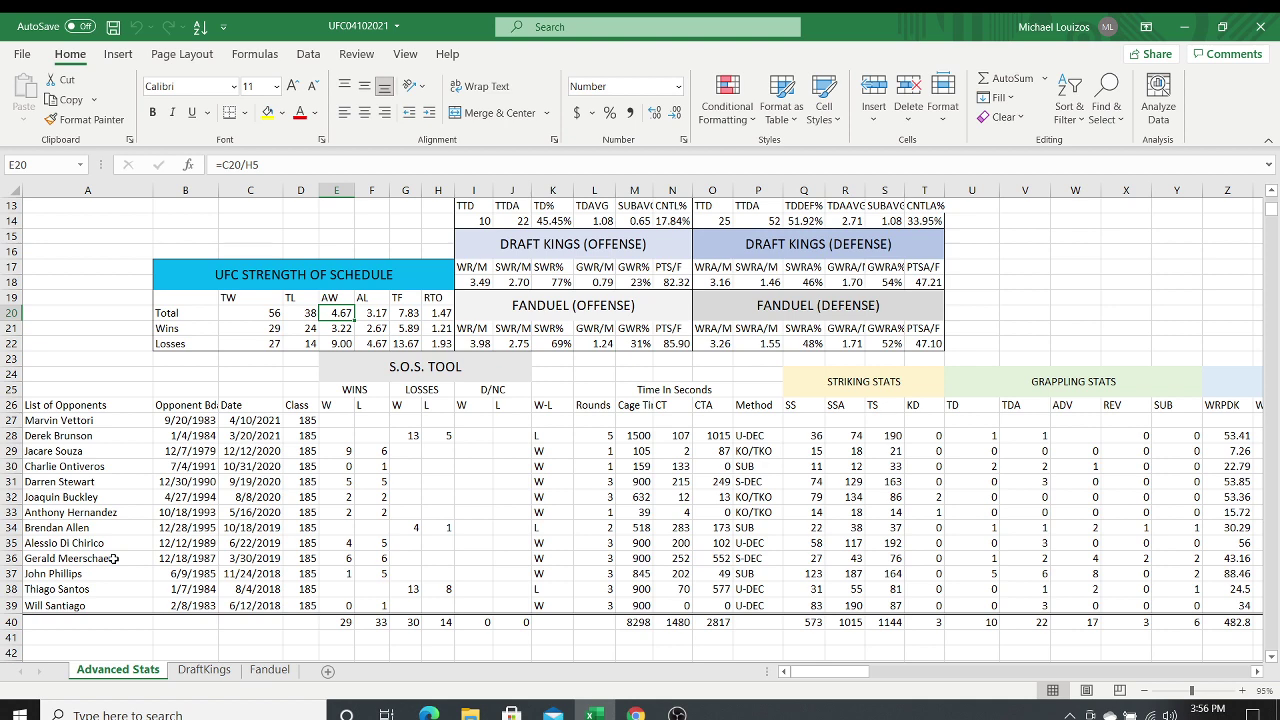
{"action": "key", "text": "Right"}
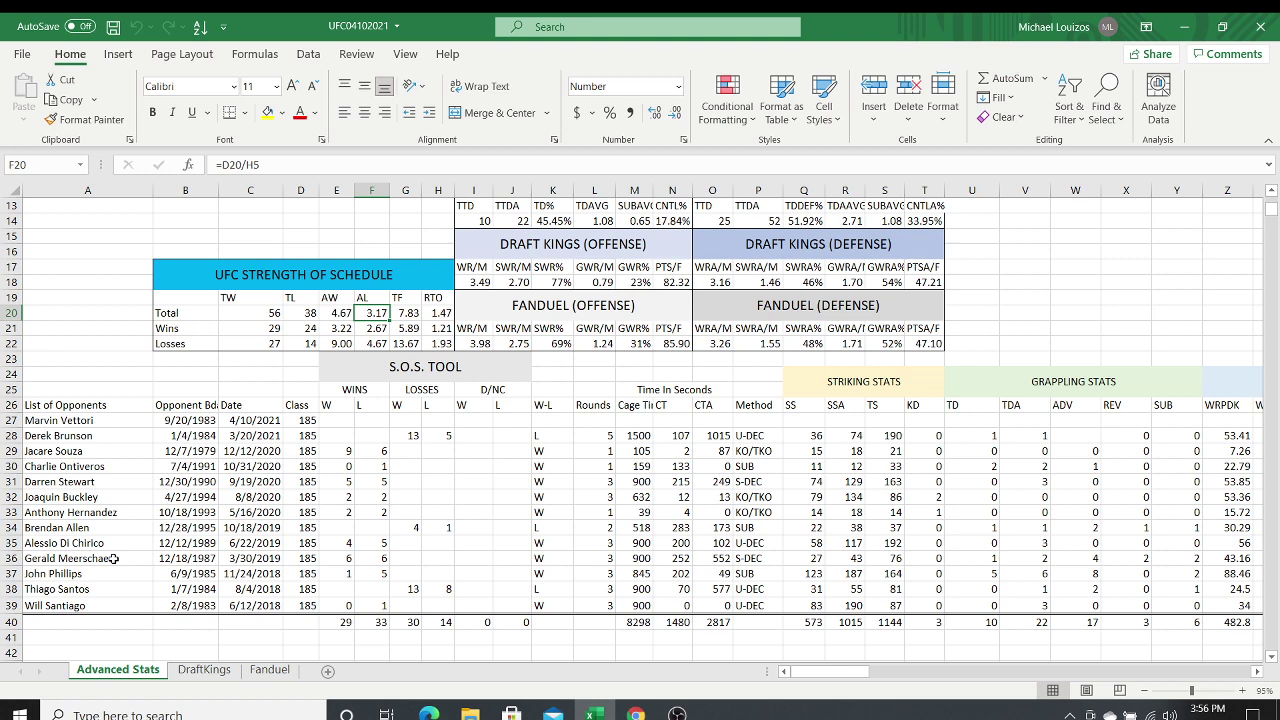
Step: Consult the Record block at the head of the sheet, then return to the Total row's AL value in F20
{"action": "key", "text": "Up"}
{"action": "key", "text": "Up"}
{"action": "key", "text": "Up"}
{"action": "key", "text": "Up"}
{"action": "key", "text": "Up"}
{"action": "key", "text": "Up"}
{"action": "key", "text": "Up"}
{"action": "key", "text": "Up"}
{"action": "key", "text": "Up"}
{"action": "key", "text": "Up"}
{"action": "key", "text": "Up"}
{"action": "key", "text": "Up"}
{"action": "key", "text": "Up"}
{"action": "key", "text": "Up"}
{"action": "key", "text": "Up"}
{"action": "key", "text": "Up"}
{"action": "key", "text": "Up"}
{"action": "key", "text": "Up"}
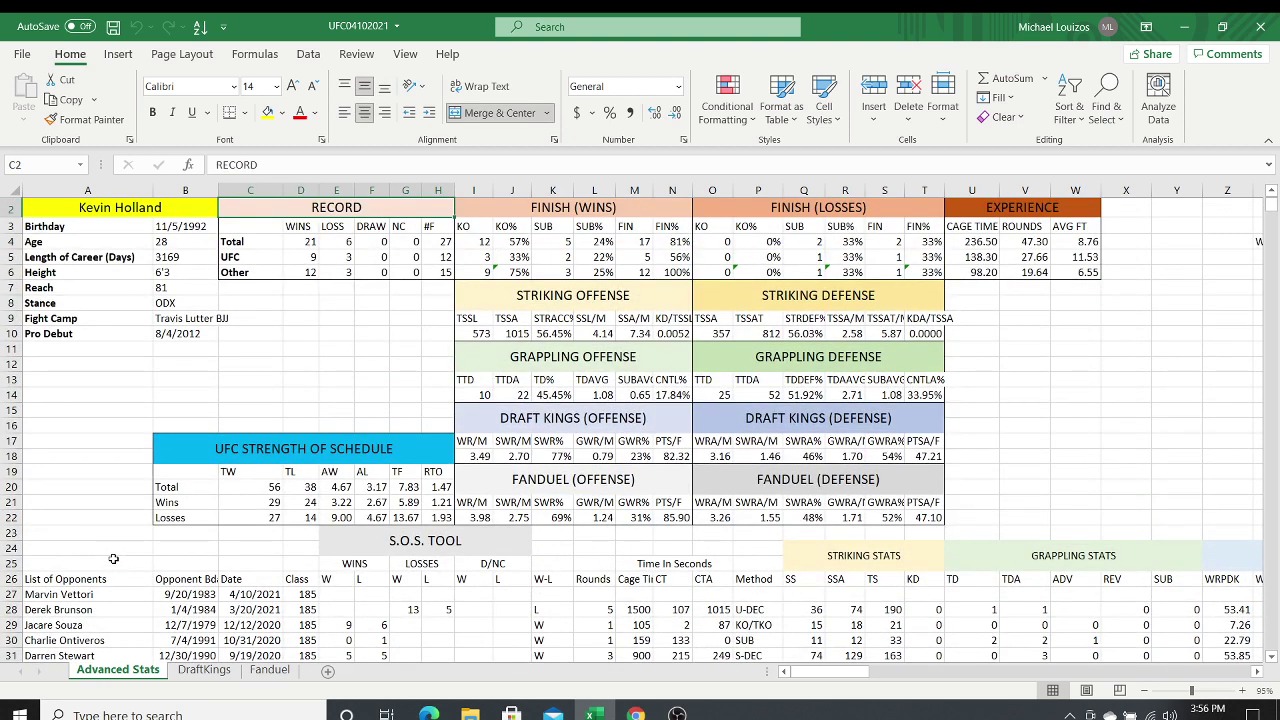
{"action": "key", "text": "Down"}
{"action": "key", "text": "Down"}
{"action": "key", "text": "Down"}
{"action": "key", "text": "Down"}
{"action": "key", "text": "Down"}
{"action": "key", "text": "Down"}
{"action": "key", "text": "Down"}
{"action": "key", "text": "Down"}
{"action": "key", "text": "Down"}
{"action": "key", "text": "Down"}
{"action": "key", "text": "Down"}
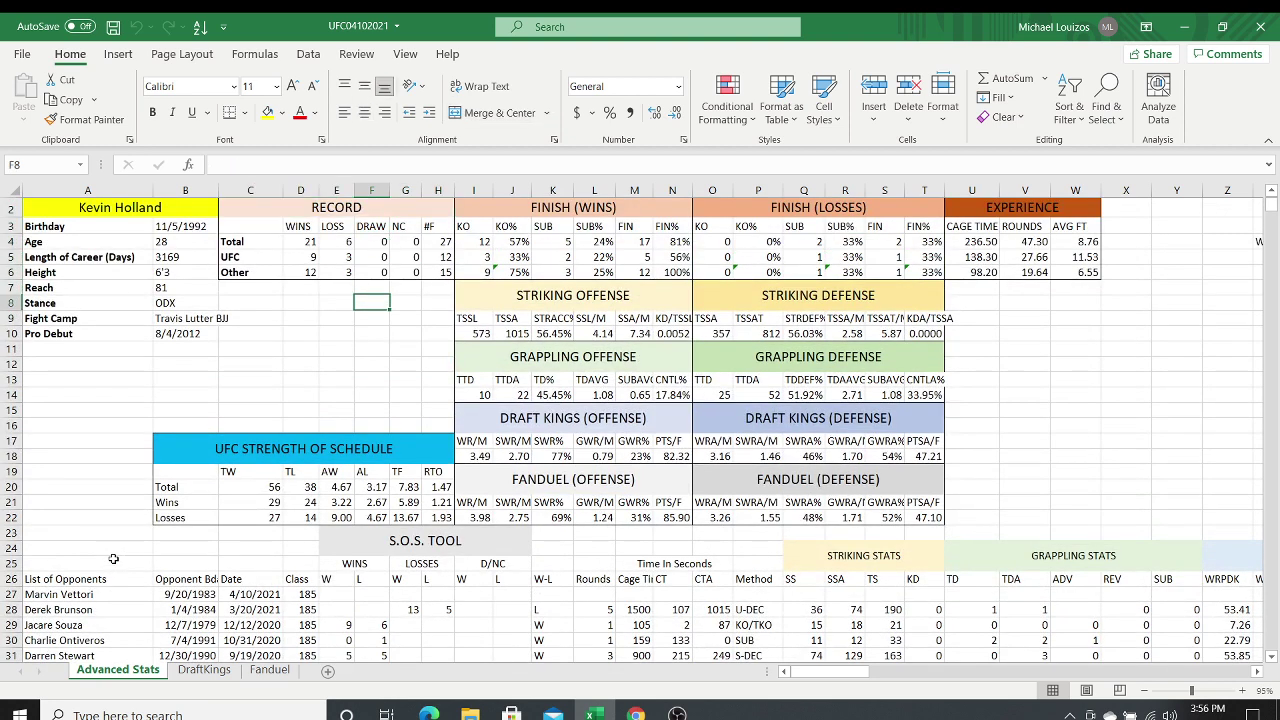
{"action": "key", "text": "Down"}
{"action": "key", "text": "Down"}
{"action": "key", "text": "Down"}
{"action": "key", "text": "Down"}
{"action": "key", "text": "Down"}
{"action": "key", "text": "Down"}
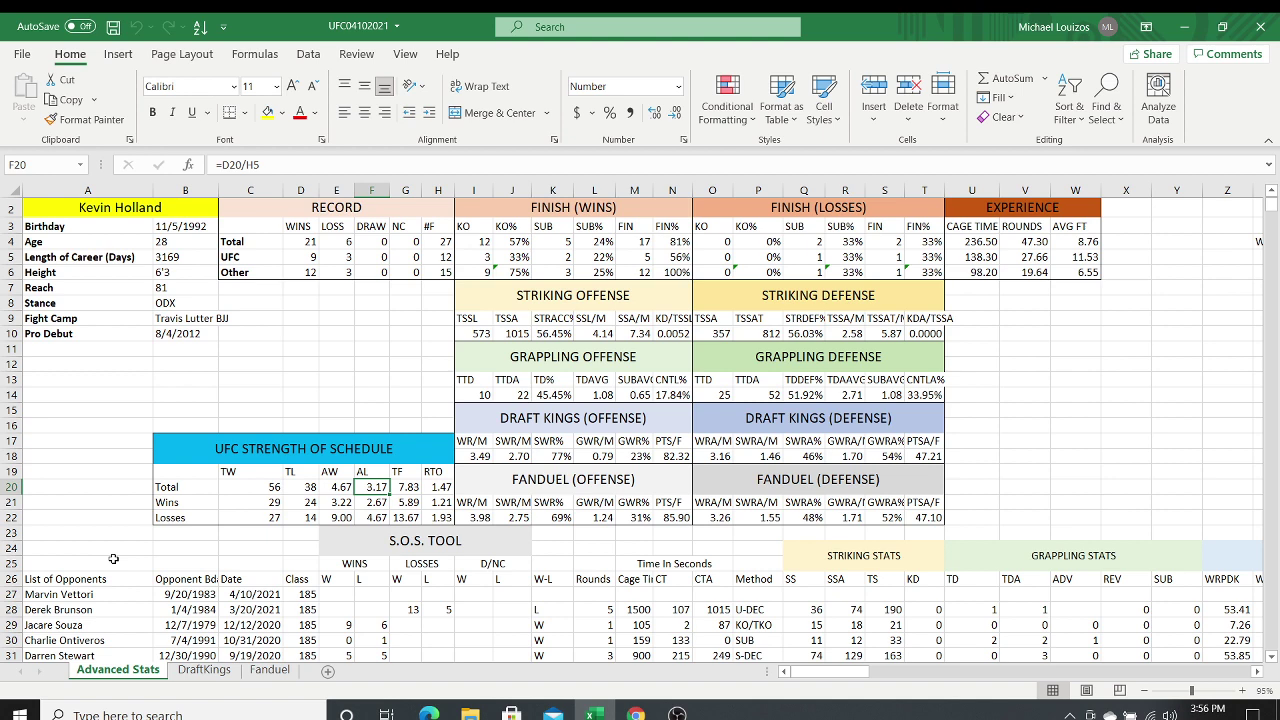
Step: Examine the RTO header and its Total, Wins and Losses ratios under UFC Strength of Schedule
{"action": "key", "text": "Right"}
{"action": "key", "text": "Up"}
{"action": "key", "text": "Right"}
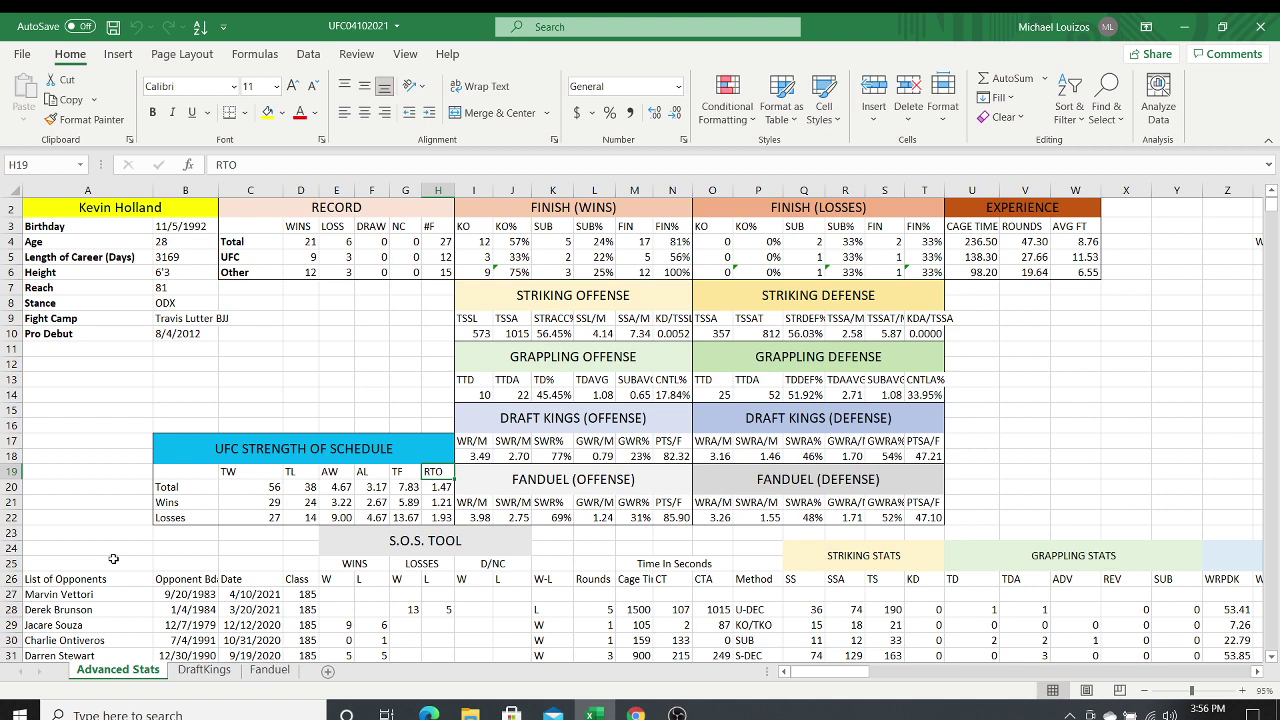
{"action": "key", "text": "Down"}
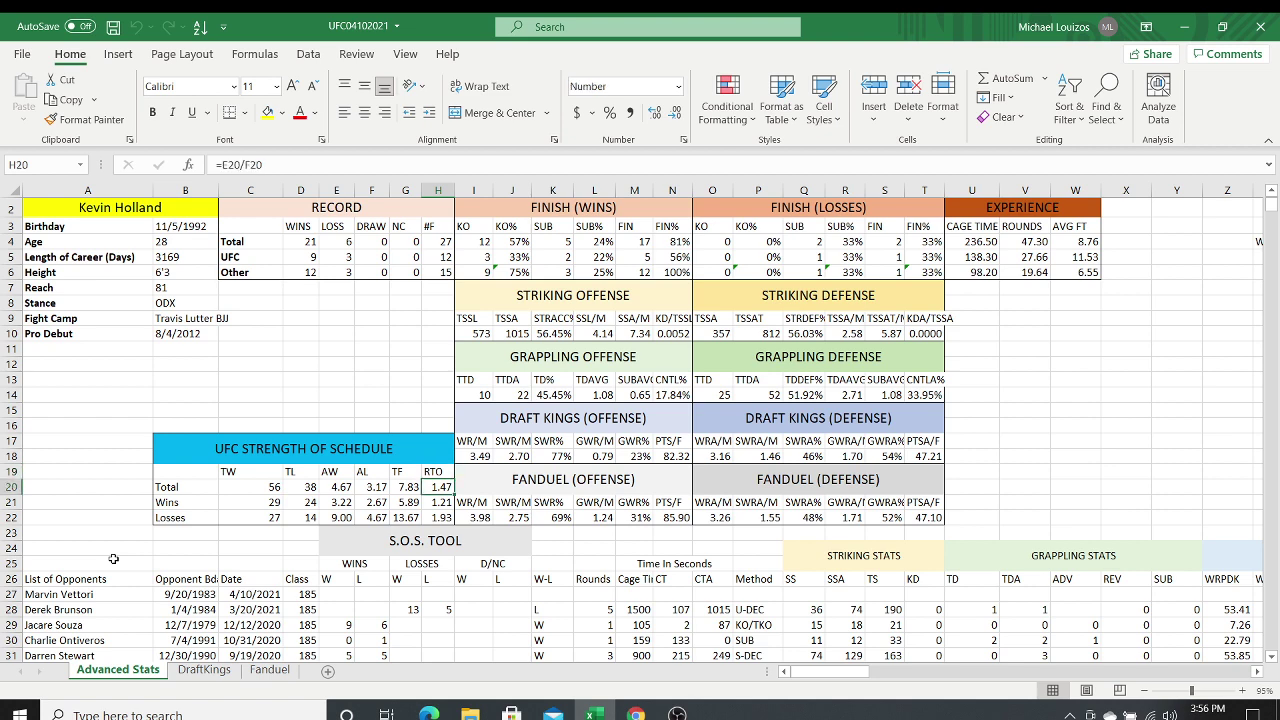
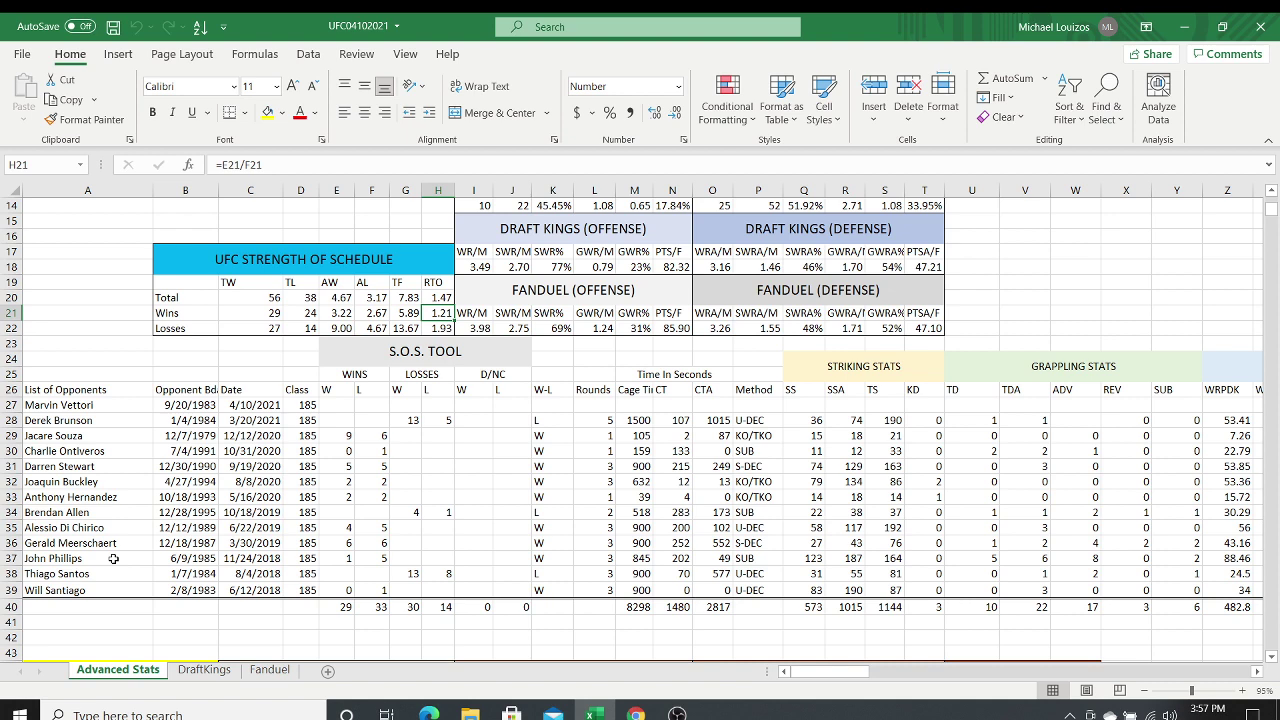
{"action": "key", "text": "Down"}
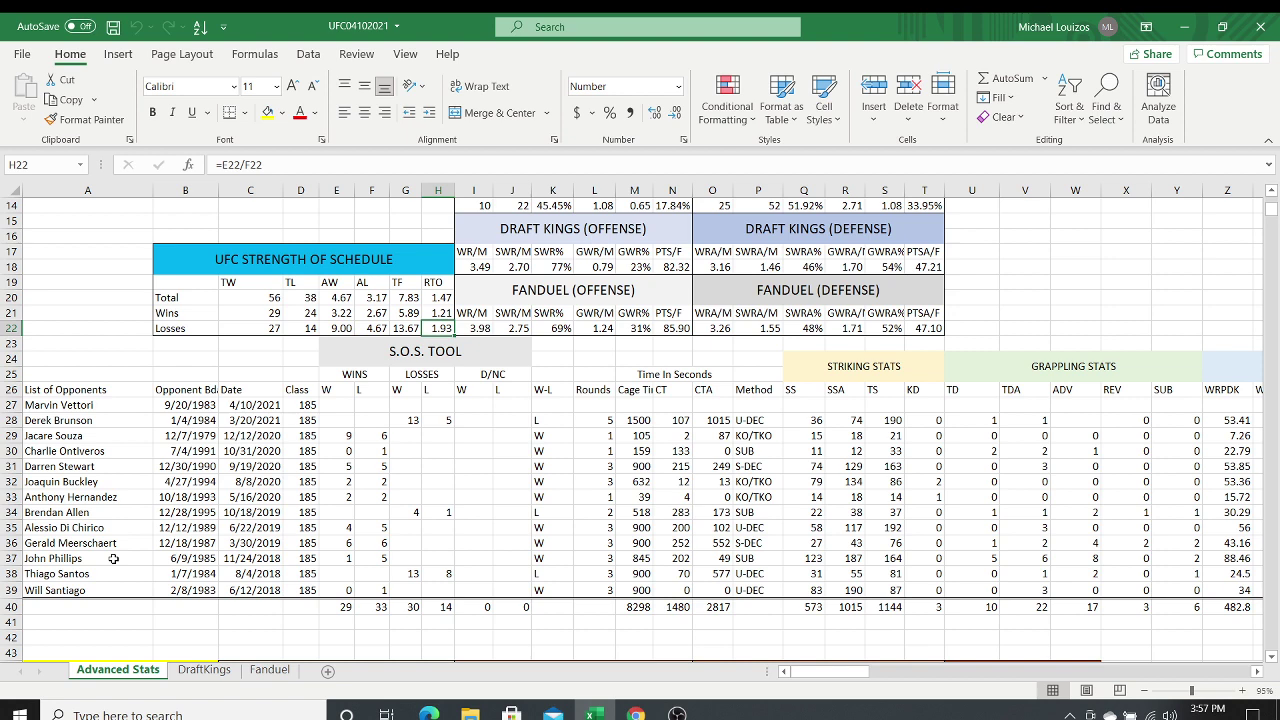
Step: Examine the Losses row's TW, TL, AW and AL values under UFC Strength of Schedule
{"action": "key", "text": "Left"}
{"action": "key", "text": "Left"}
{"action": "key", "text": "Left"}
{"action": "key", "text": "Left"}
{"action": "key", "text": "Left"}
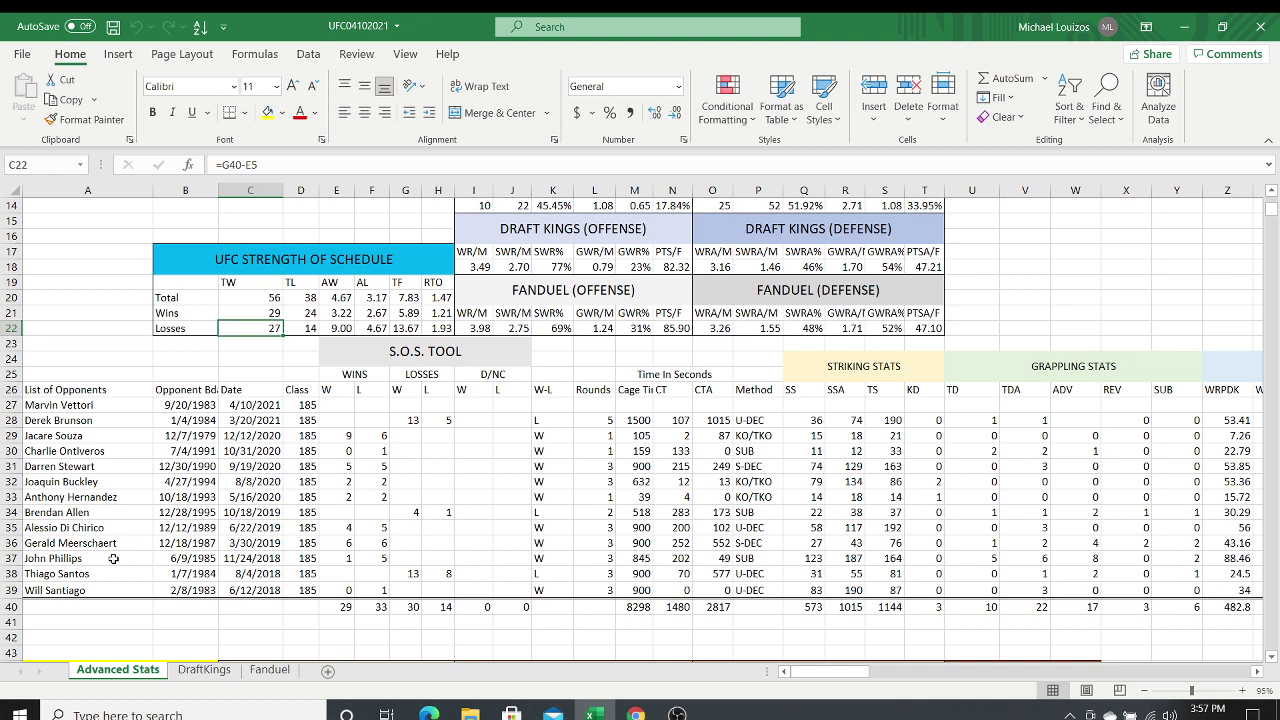
{"action": "key", "text": "Right"}
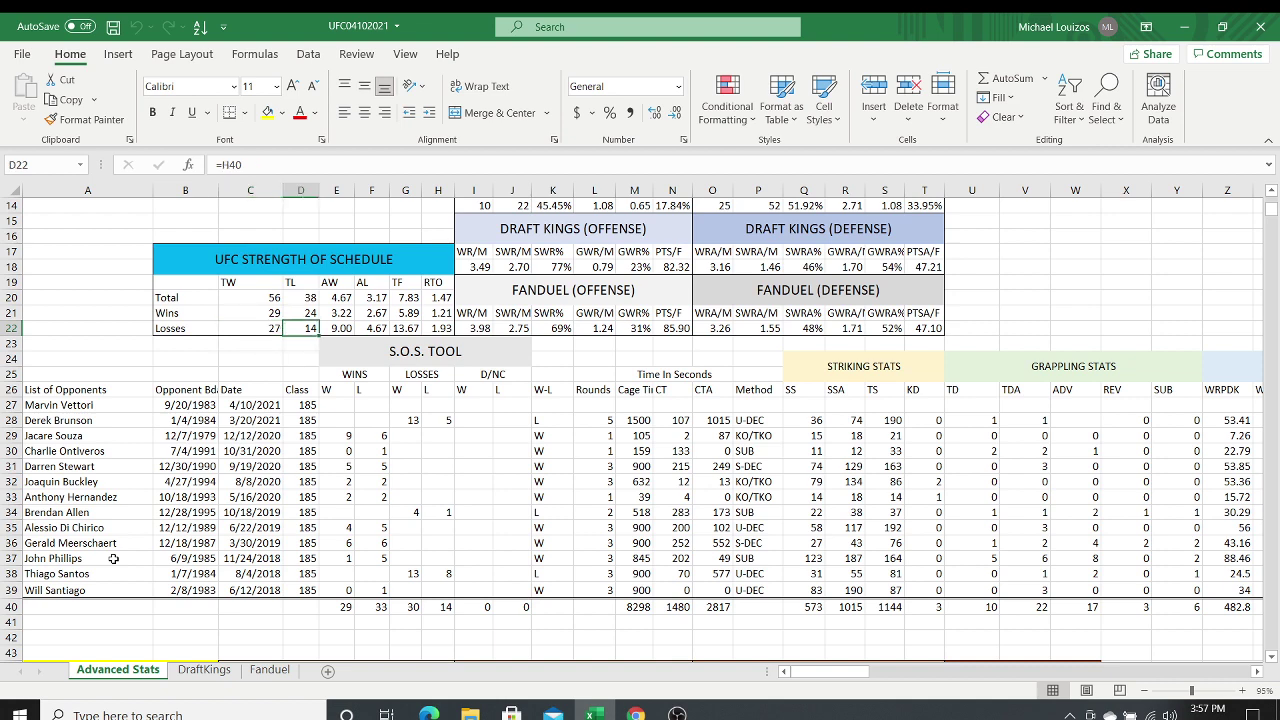
{"action": "key", "text": "Right"}
{"action": "key", "text": "Right"}
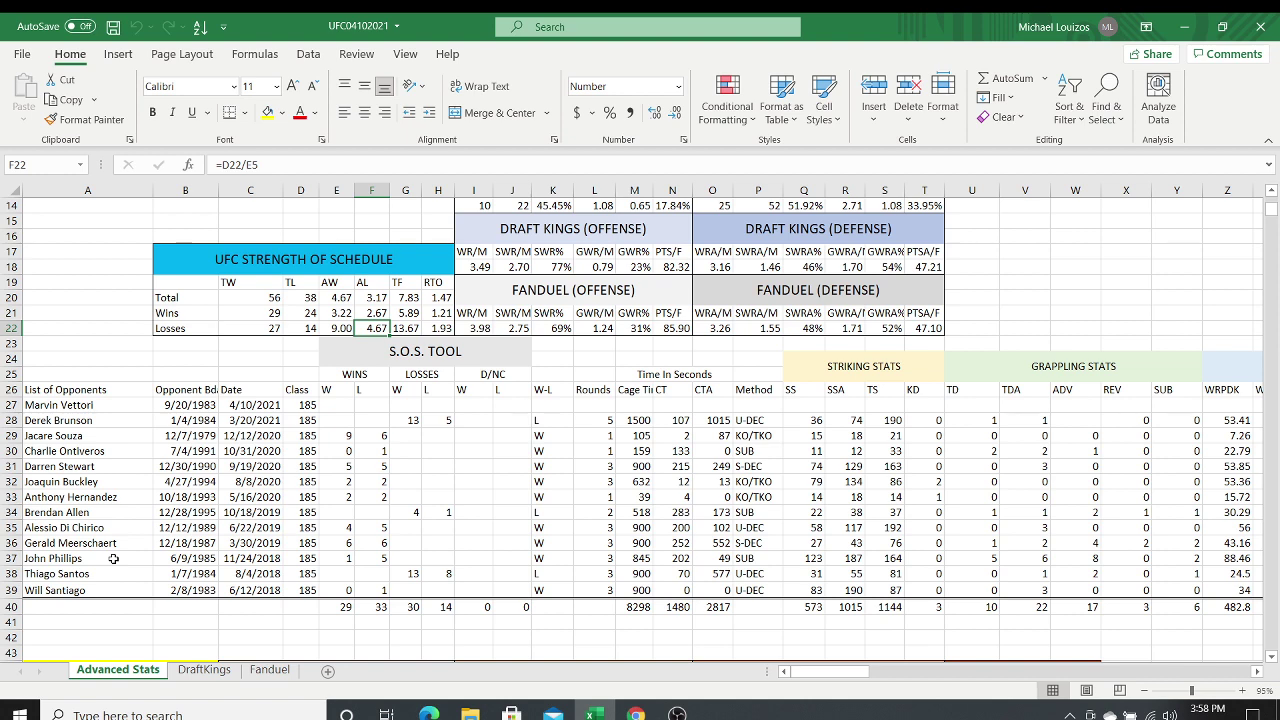
Step: Look over the S.O.S. Tool's W and L column headers across to the fight table's W-L column
{"action": "key", "text": "Down"}
{"action": "key", "text": "Down"}
{"action": "key", "text": "Down"}
{"action": "key", "text": "Down"}
{"action": "key", "text": "Down"}
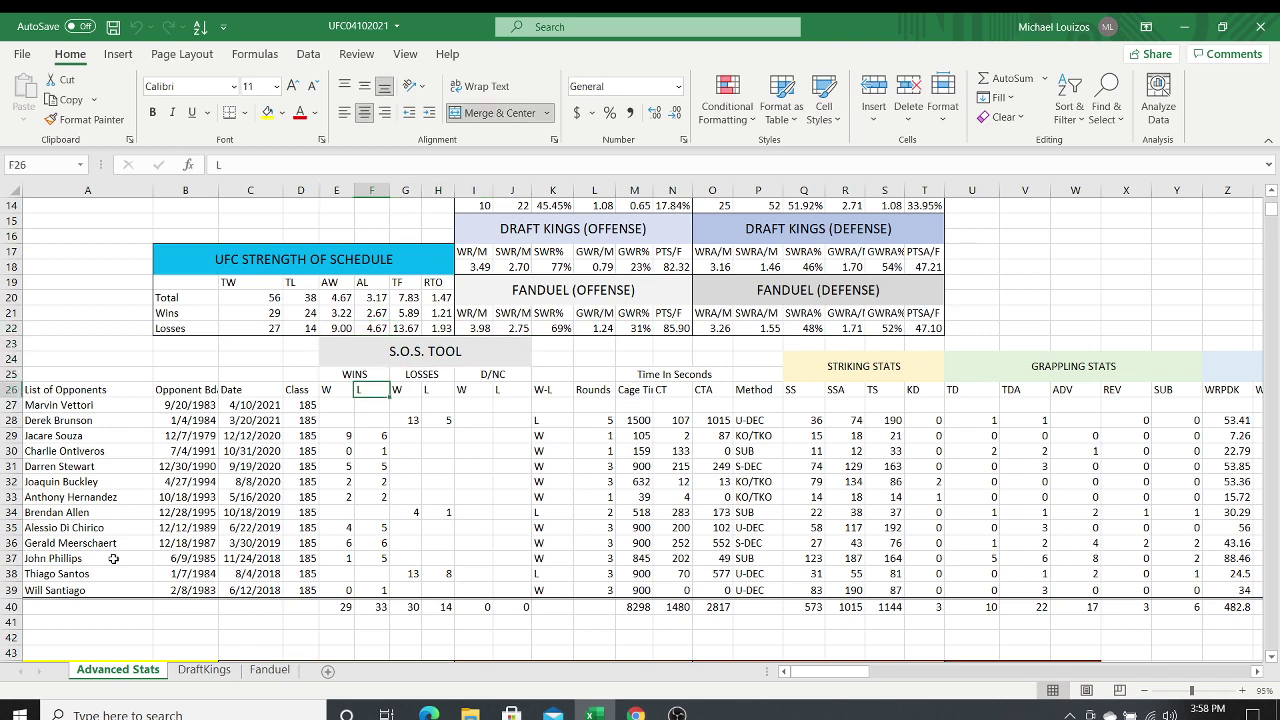
{"action": "key", "text": "Right"}
{"action": "key", "text": "Right"}
{"action": "key", "text": "Right"}
{"action": "key", "text": "Right"}
{"action": "key", "text": "Right"}
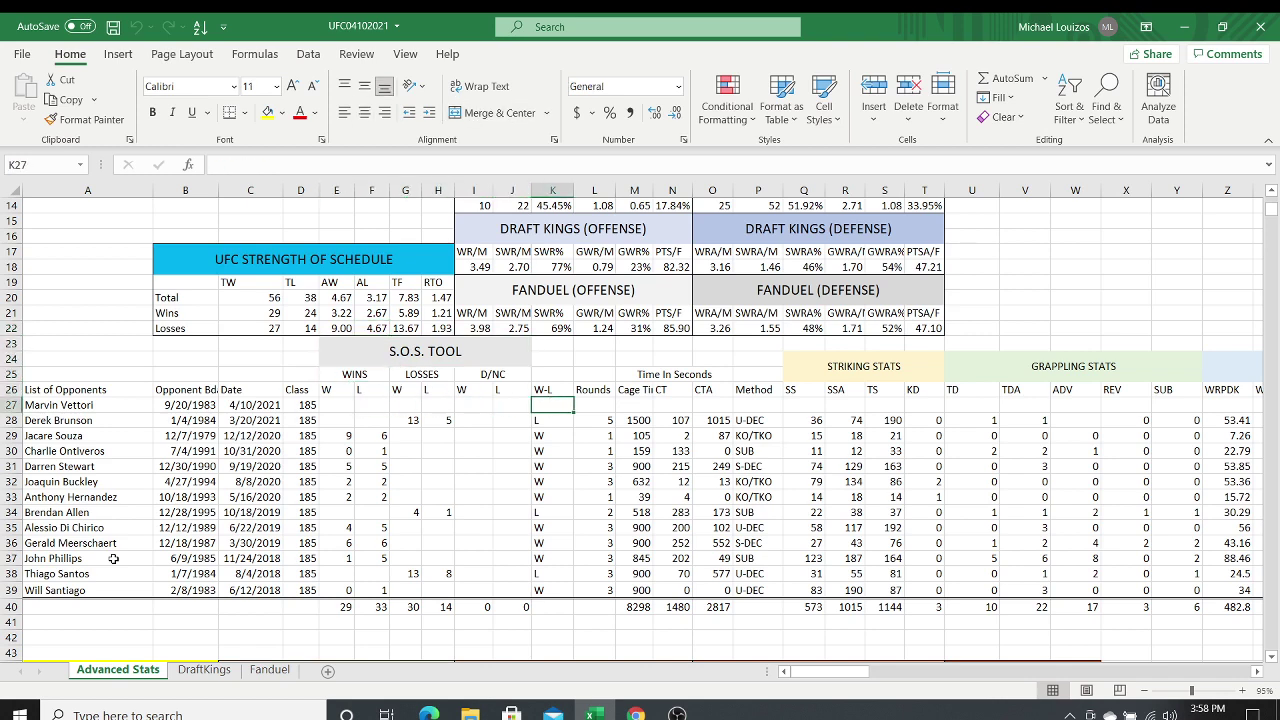
Step: Examine the number of rounds and the cage time recorded for the fight in row 28
{"action": "key", "text": "Down"}
{"action": "key", "text": "Right"}
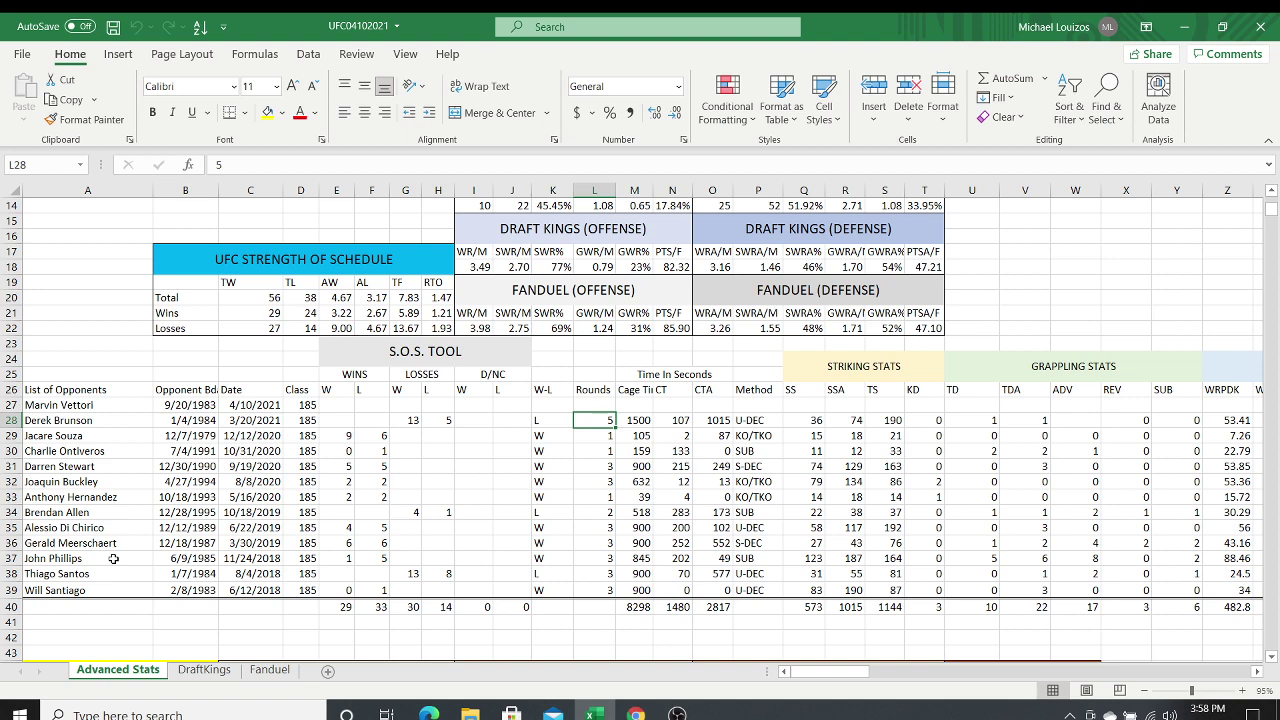
{"action": "key", "text": "Right"}
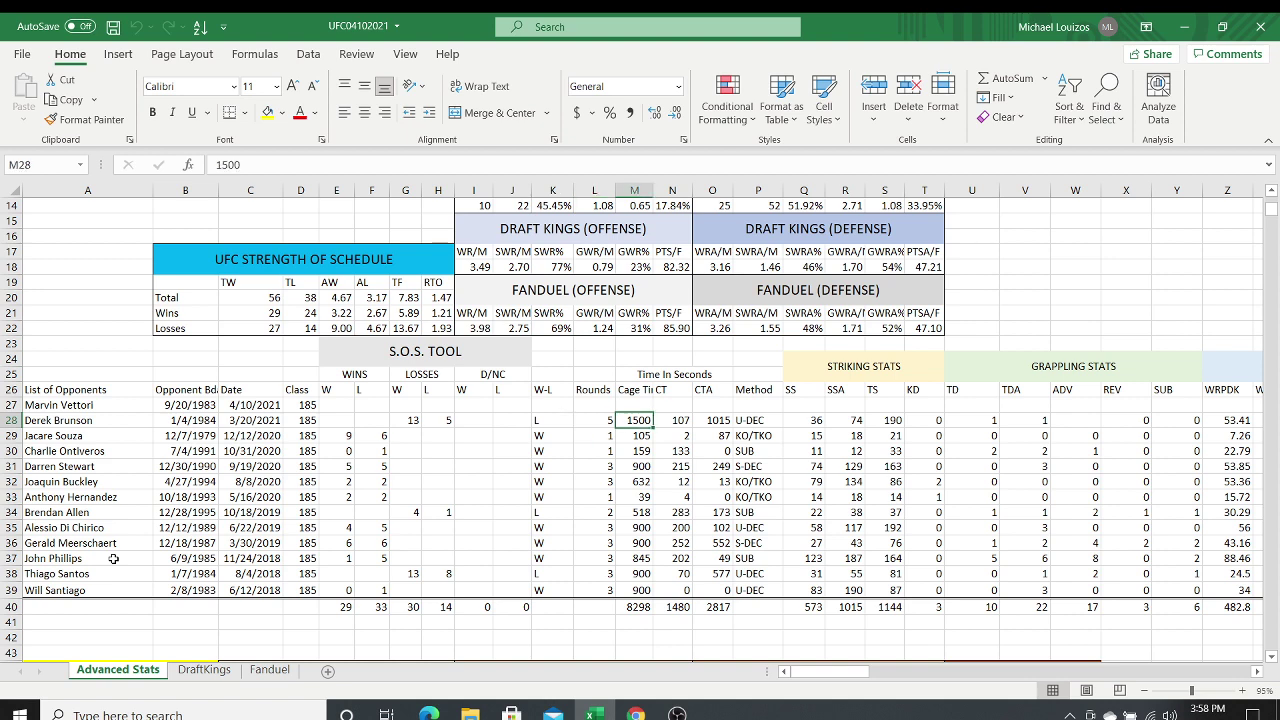
Step: Review the CT and CTA headers under Time In Seconds and their values for the fight in row 28
{"action": "key", "text": "Right"}
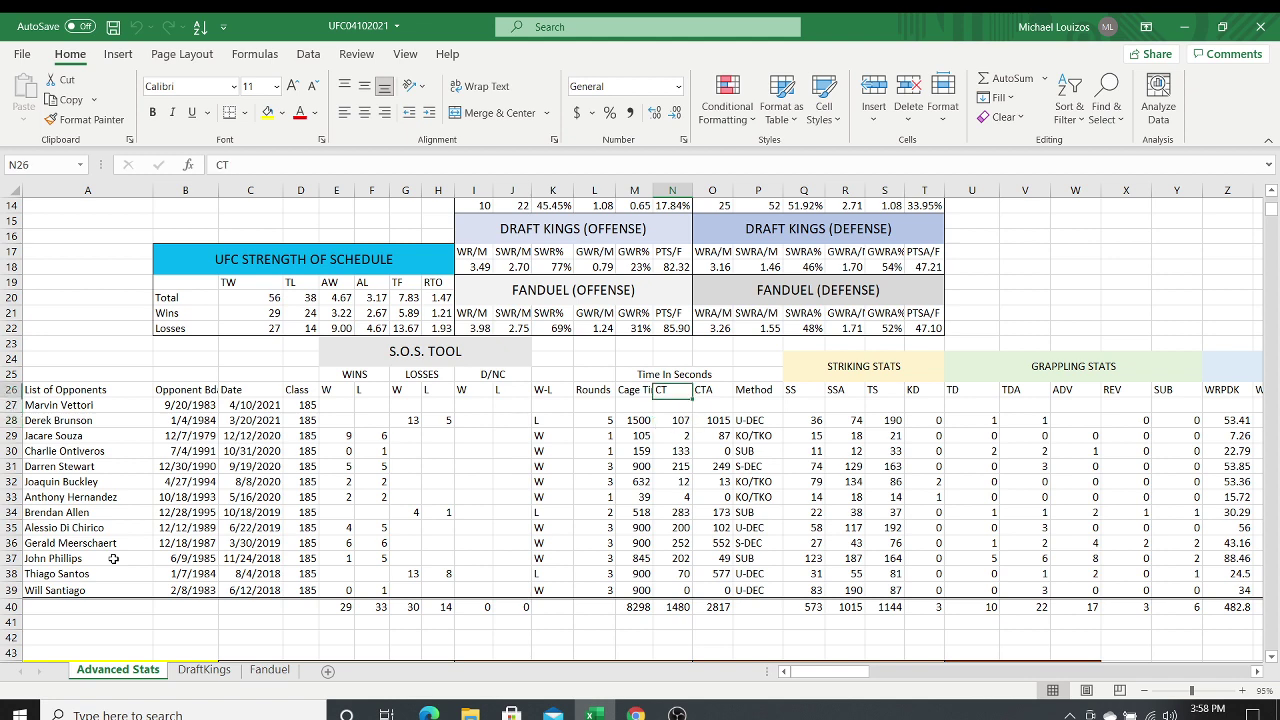
{"action": "key", "text": "Right"}
{"action": "key", "text": "Up"}
{"action": "key", "text": "Up"}
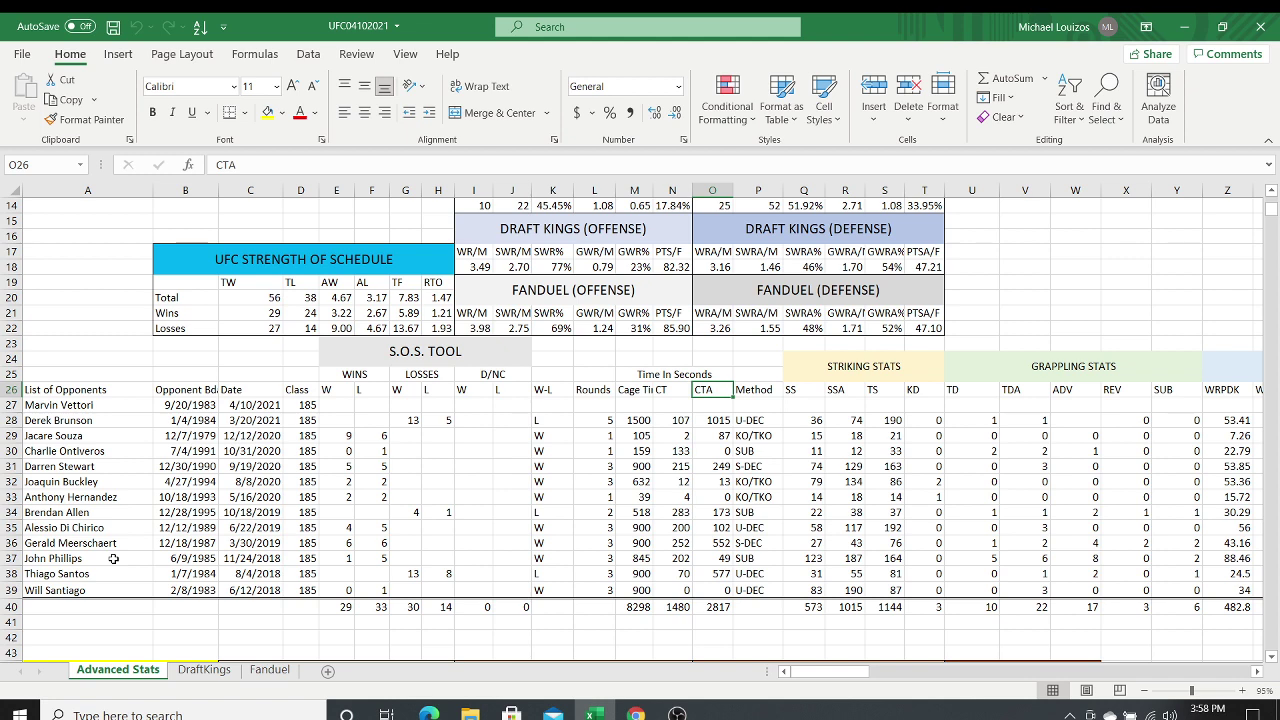
{"action": "key", "text": "Down"}
{"action": "key", "text": "Down"}
{"action": "key", "text": "Left"}
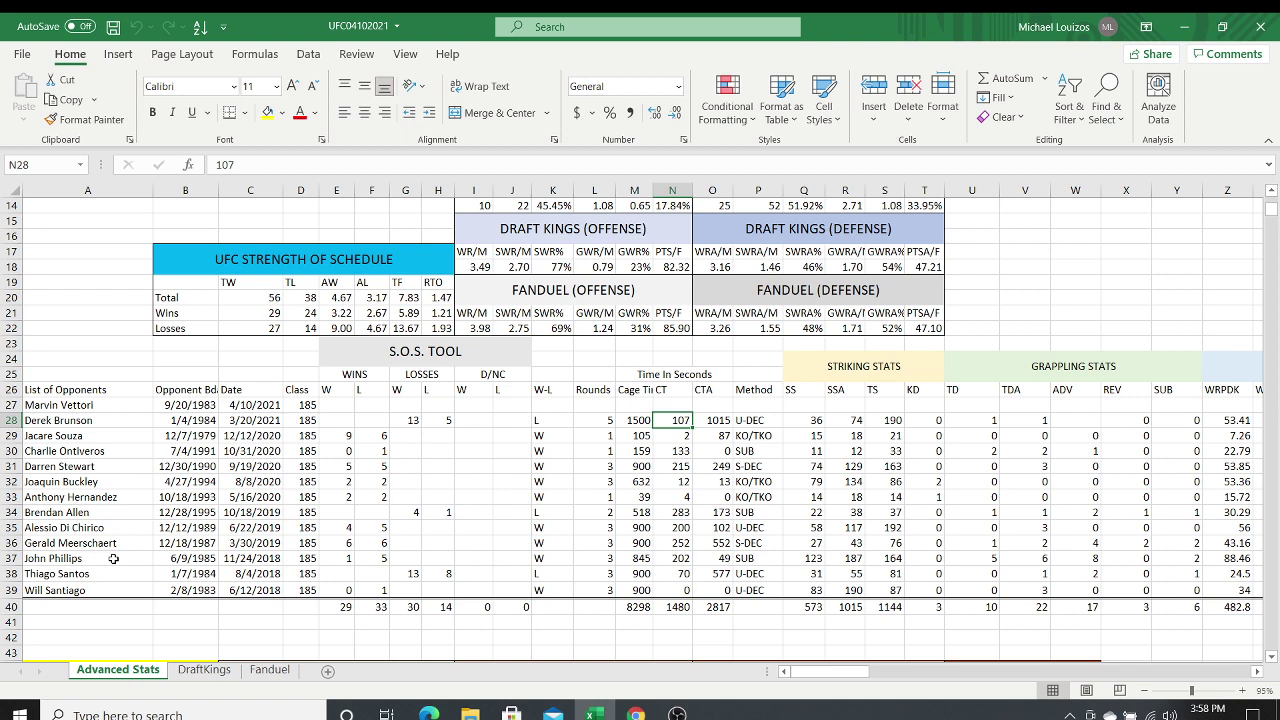
{"action": "key", "text": "Right"}
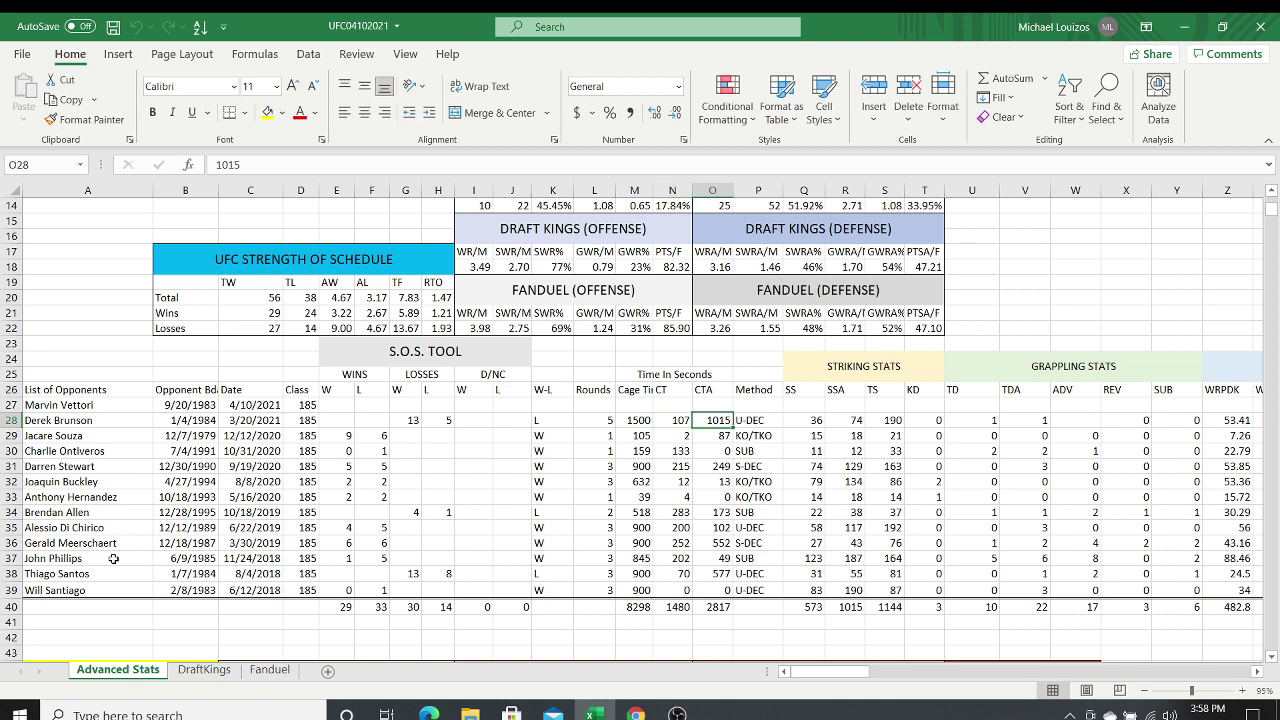
Step: Pass over the Method column and examine row 28's Striking Stats from SS through KD
{"action": "key", "text": "Right"}
{"action": "key", "text": "Right"}
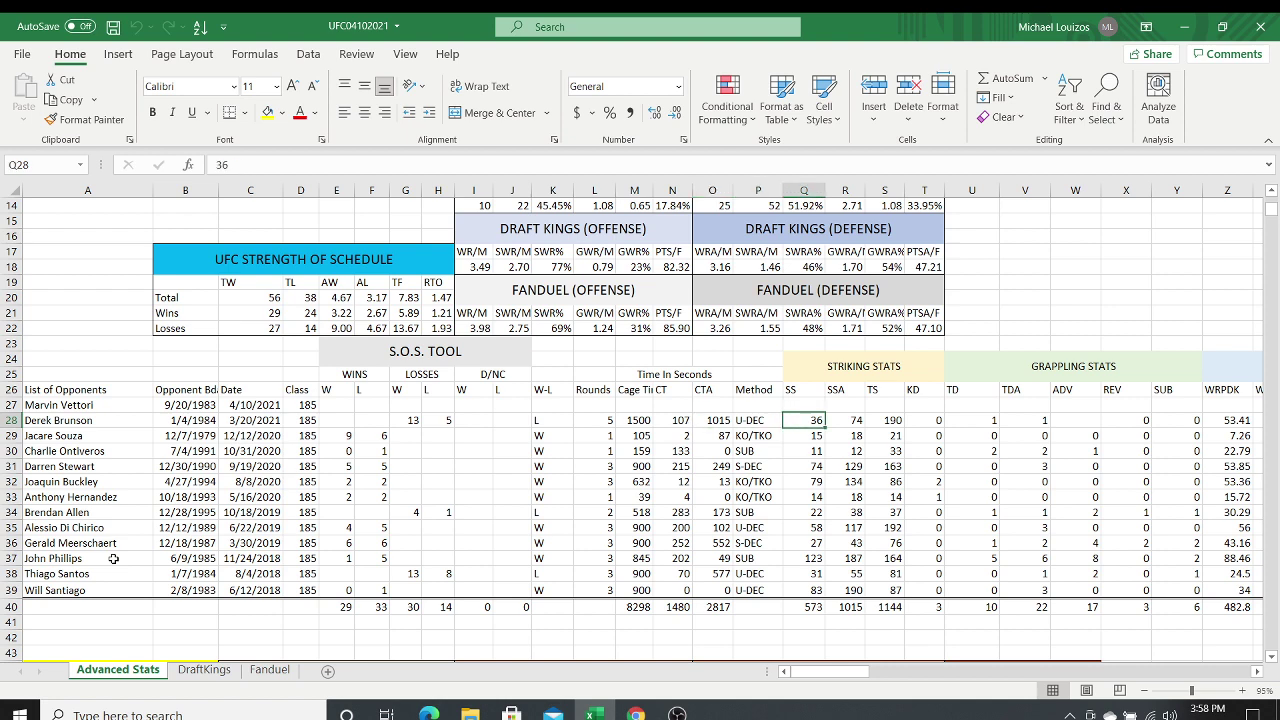
{"action": "key", "text": "Right"}
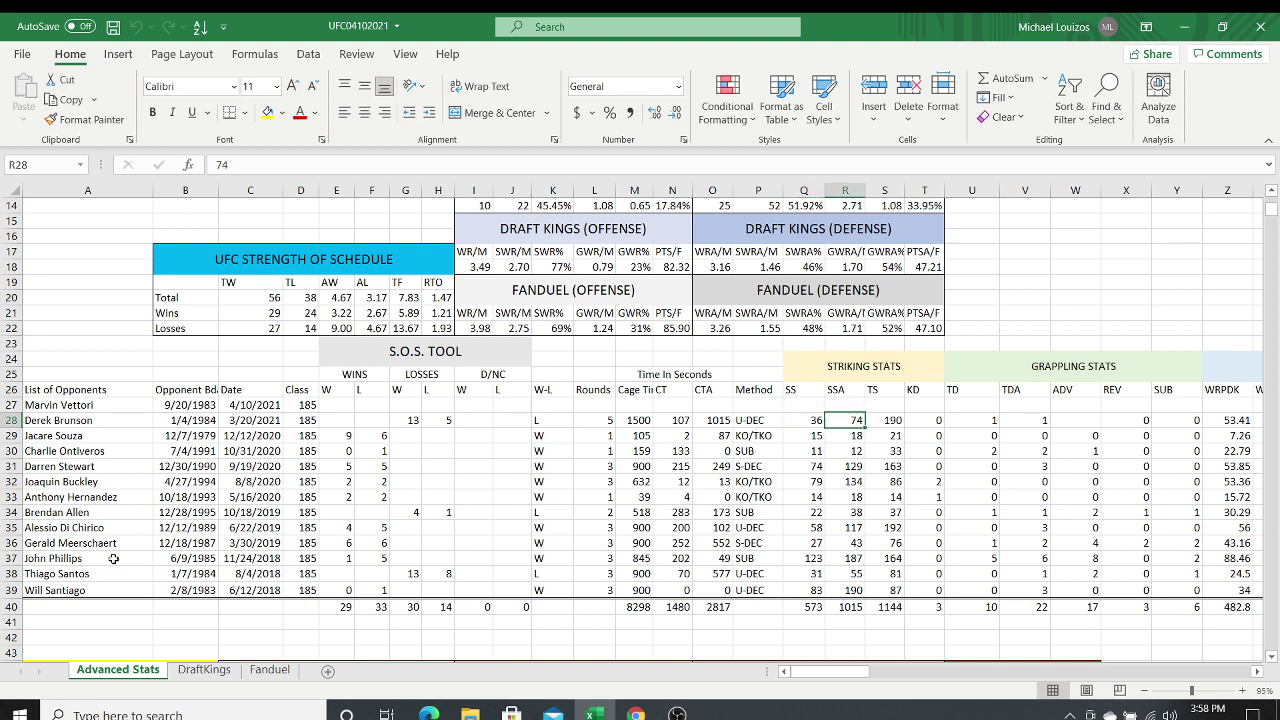
{"action": "key", "text": "Right"}
{"action": "key", "text": "Right"}
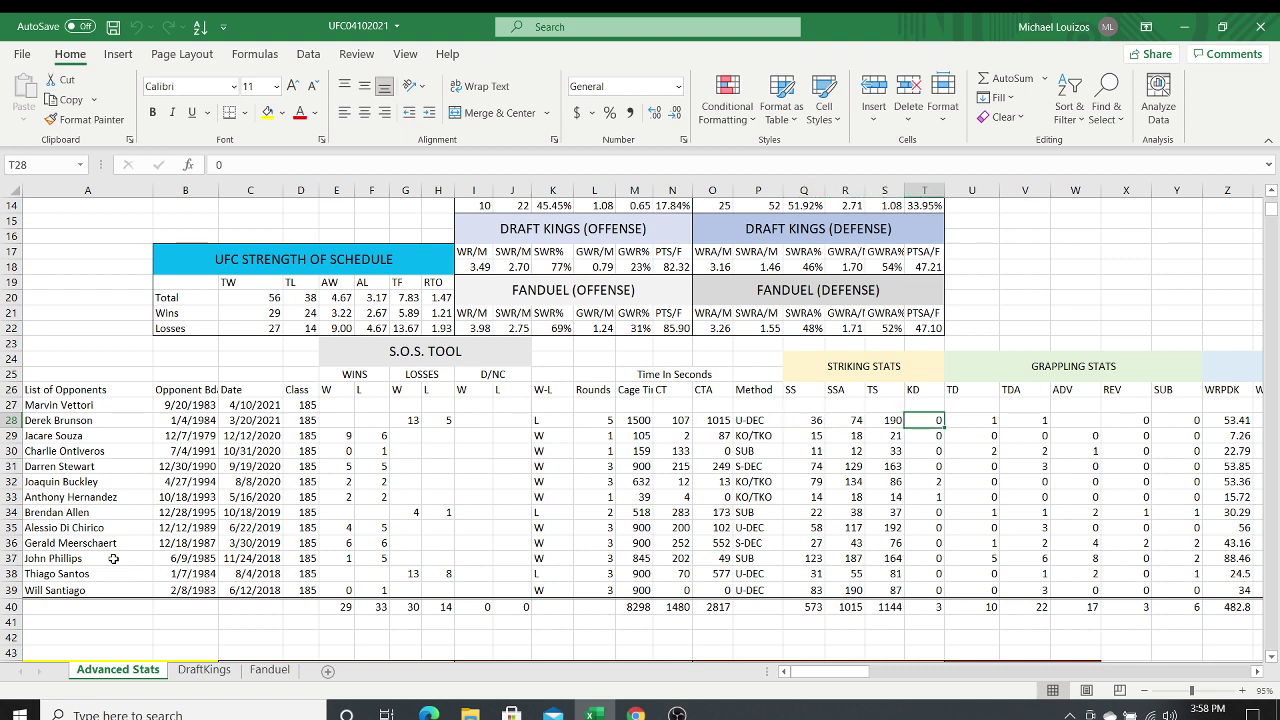
Step: Examine the Grappling Stats for the fight in row 28, from TD through SUB
{"action": "key", "text": "Right"}
{"action": "key", "text": "Right"}
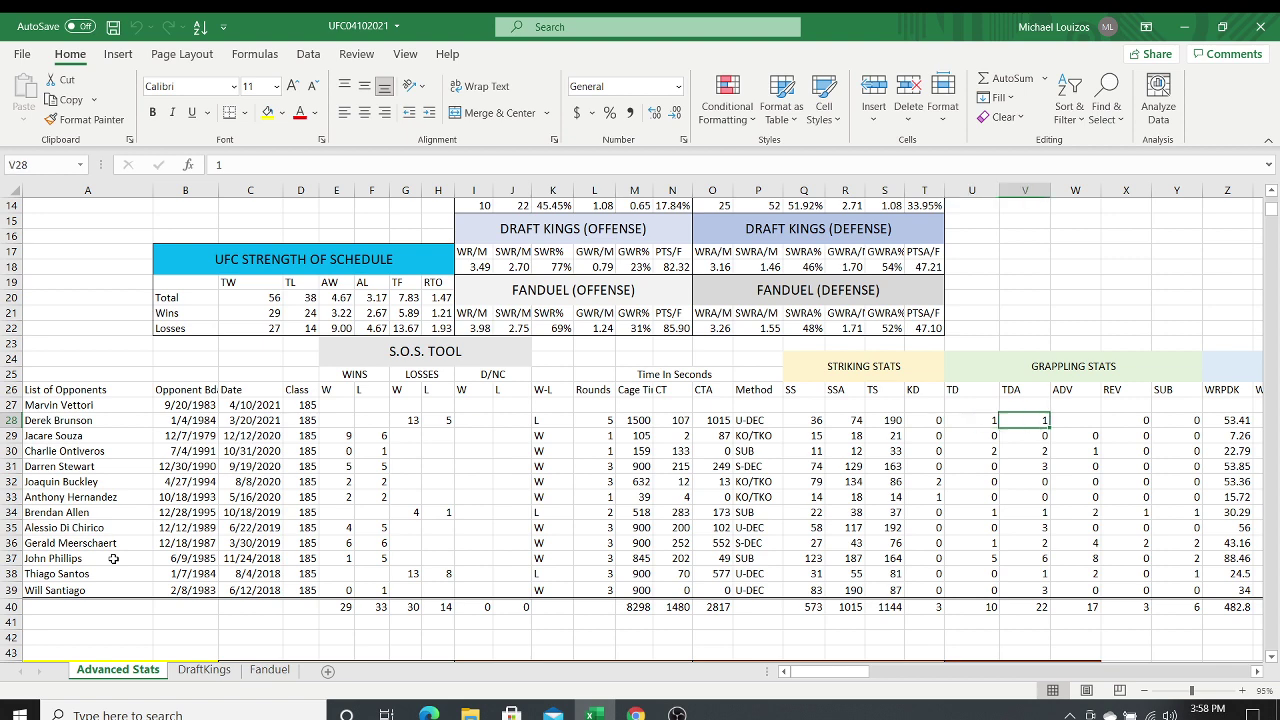
{"action": "key", "text": "Right"}
{"action": "key", "text": "Right"}
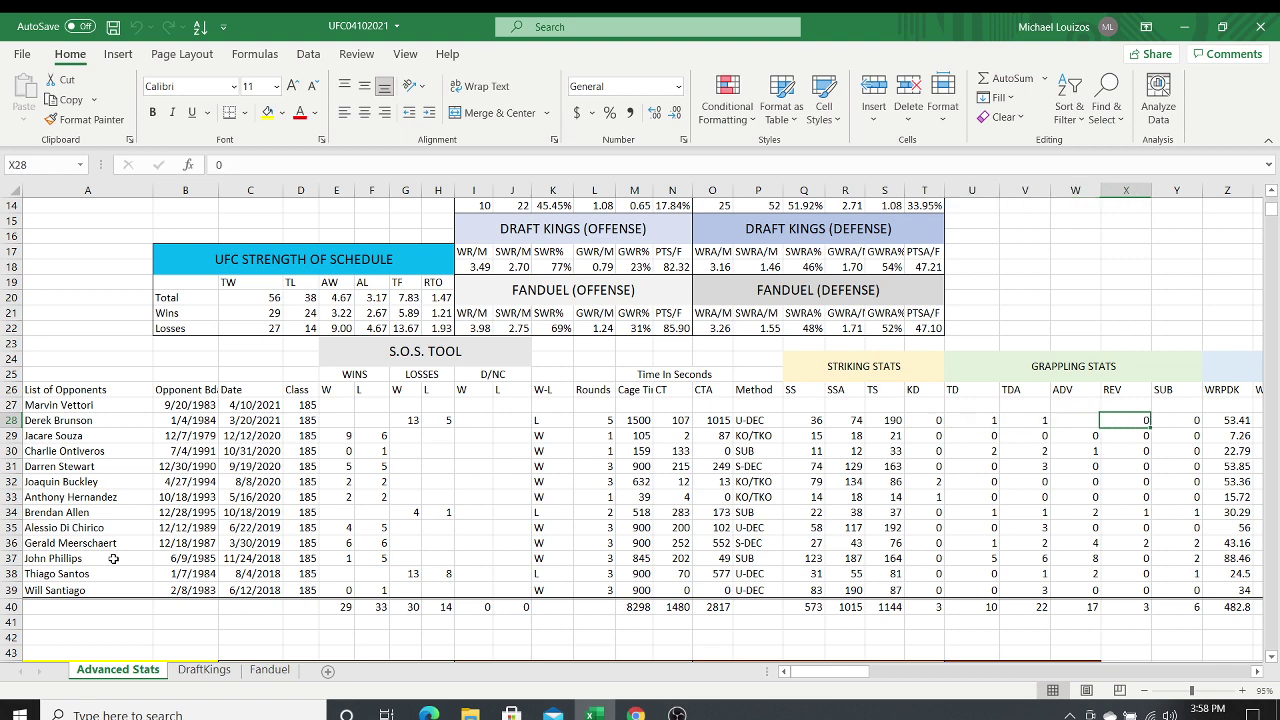
{"action": "key", "text": "Right"}
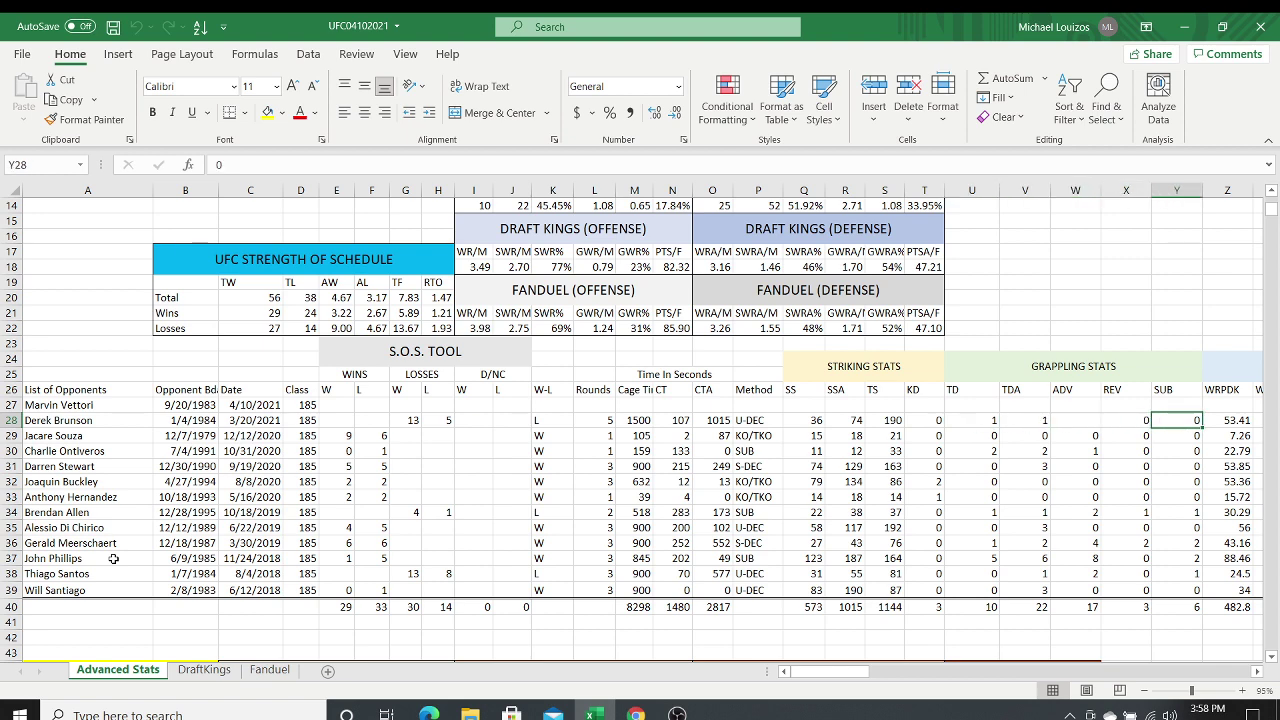
Step: Review the DraftKings and FanDuel scoring columns for the fight in row 28, from WRPDK through FanDuel TOTALPTS
{"action": "key", "text": "Right"}
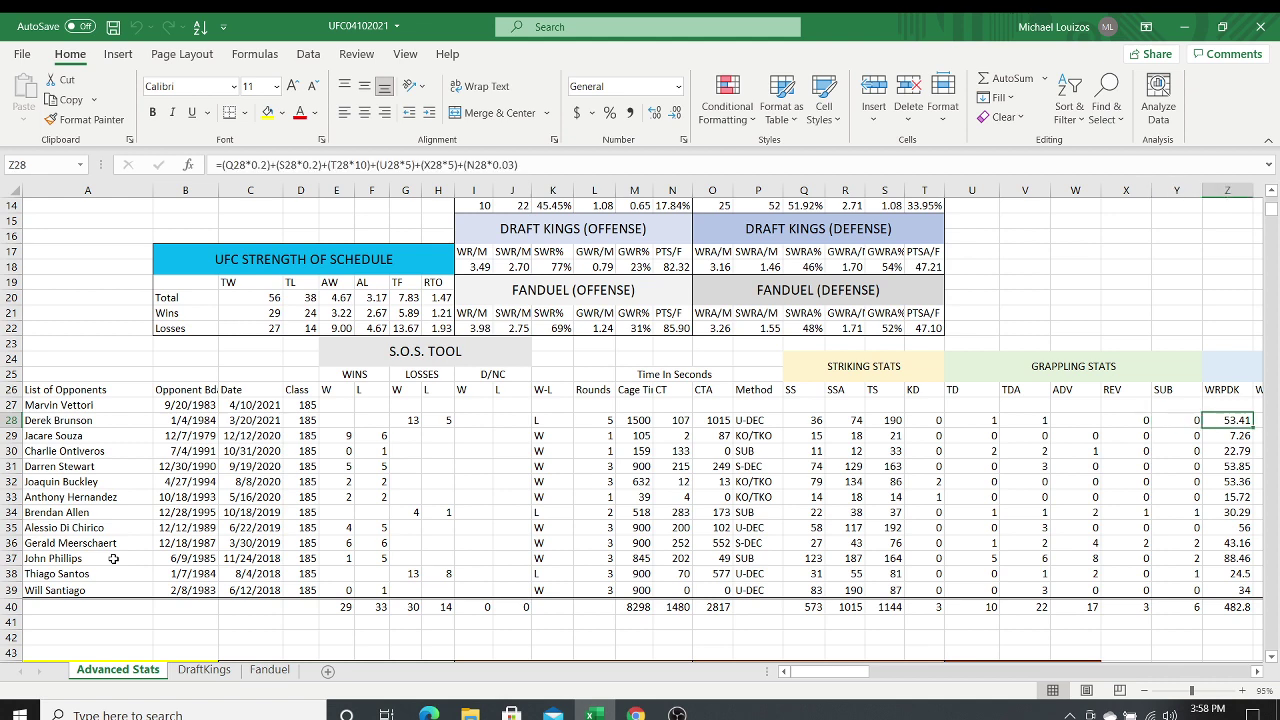
{"action": "key", "text": "Right"}
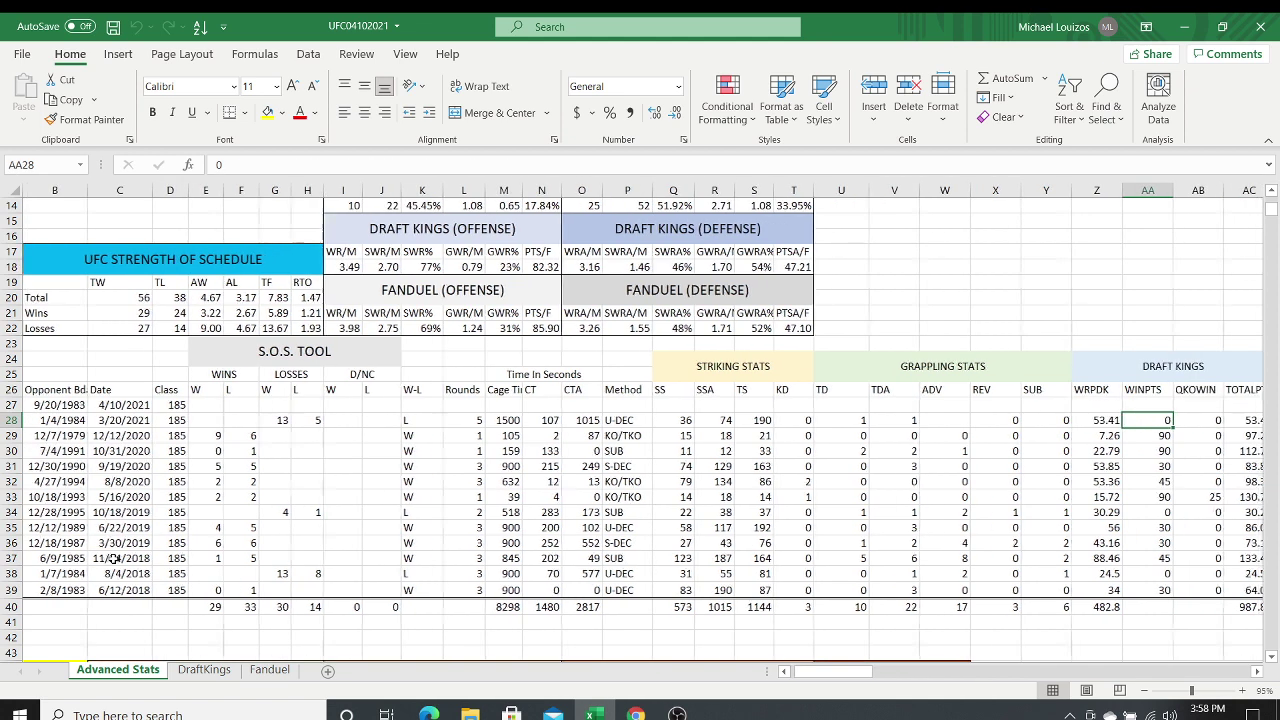
{"action": "key", "text": "Right"}
{"action": "key", "text": "Right"}
{"action": "key", "text": "Right"}
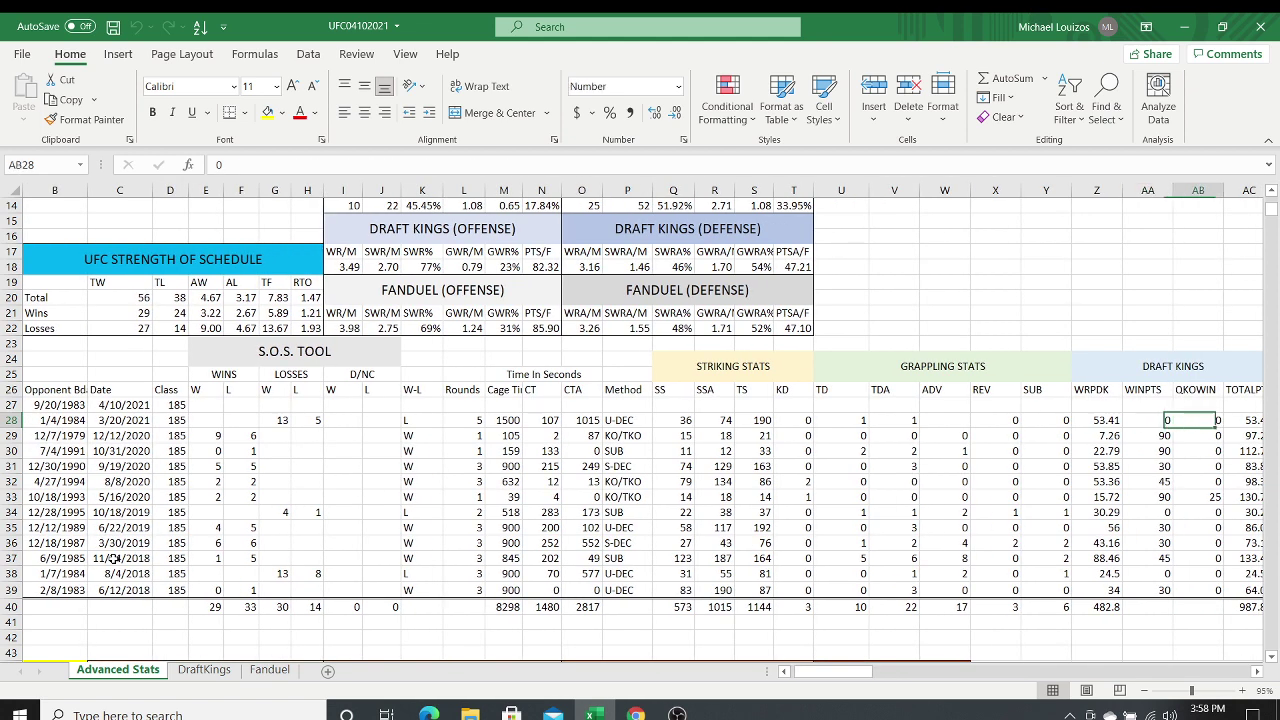
{"action": "key", "text": "Right"}
{"action": "key", "text": "Right"}
{"action": "key", "text": "Right"}
{"action": "key", "text": "Right"}
{"action": "key", "text": "Right"}
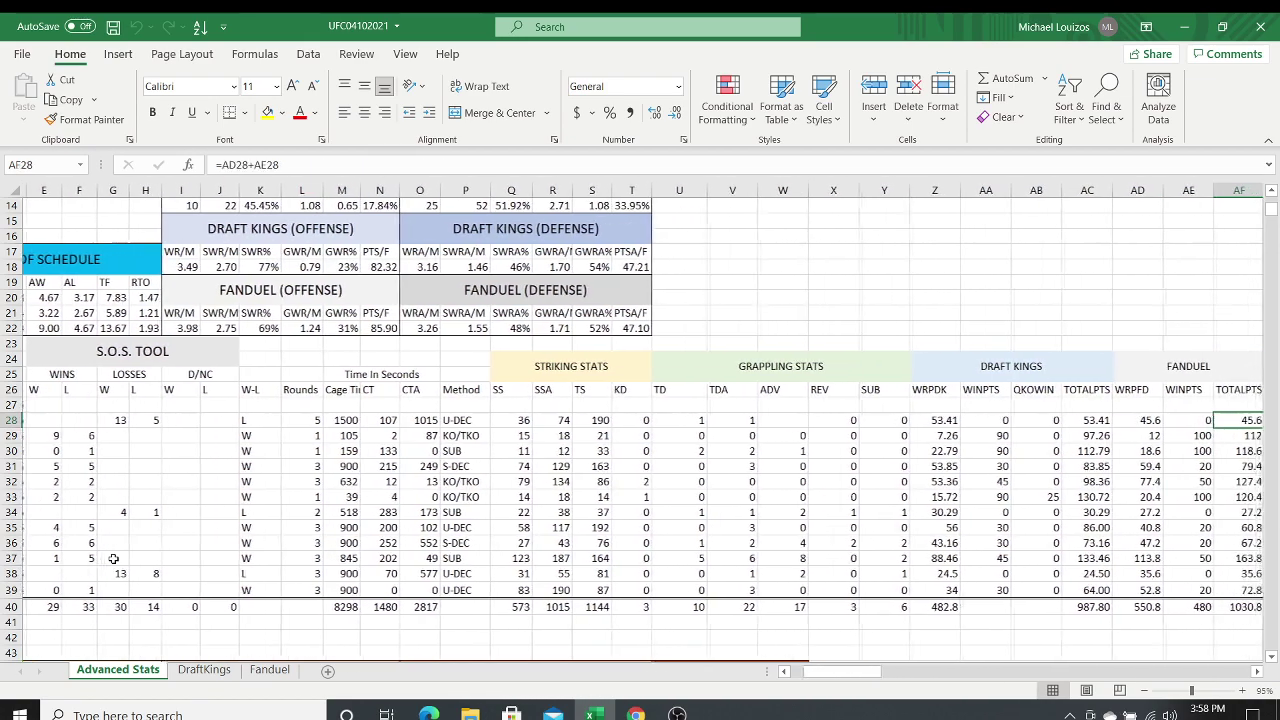
Step: Look over row 28's second set of striking, grappling, DraftKings and FanDuel columns, through the final TOTALPTS
{"action": "key", "text": "Right"}
{"action": "key", "text": "Right"}
{"action": "key", "text": "Right"}
{"action": "key", "text": "Right"}
{"action": "key", "text": "Right"}
{"action": "key", "text": "Right"}
{"action": "key", "text": "Right"}
{"action": "key", "text": "Right"}
{"action": "key", "text": "Right"}
{"action": "key", "text": "Right"}
{"action": "key", "text": "Right"}
{"action": "key", "text": "Right"}
{"action": "key", "text": "Right"}
{"action": "key", "text": "Right"}
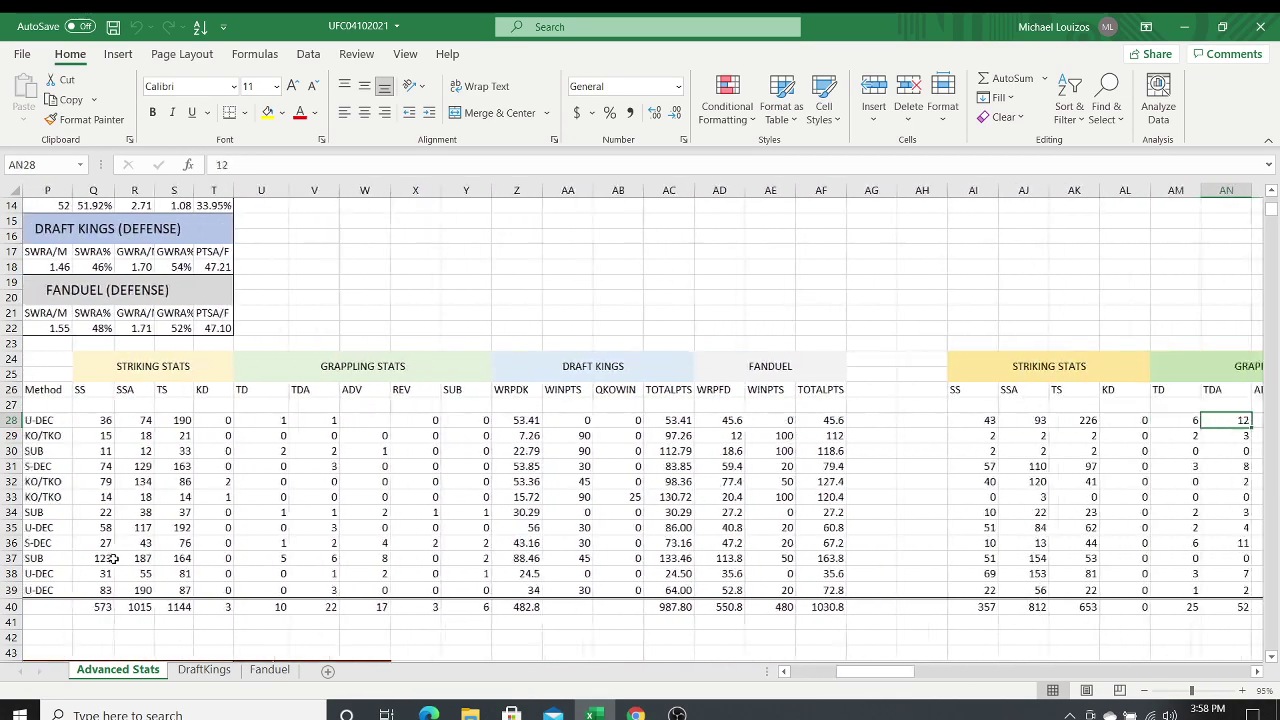
{"action": "key", "text": "Right"}
{"action": "key", "text": "Right"}
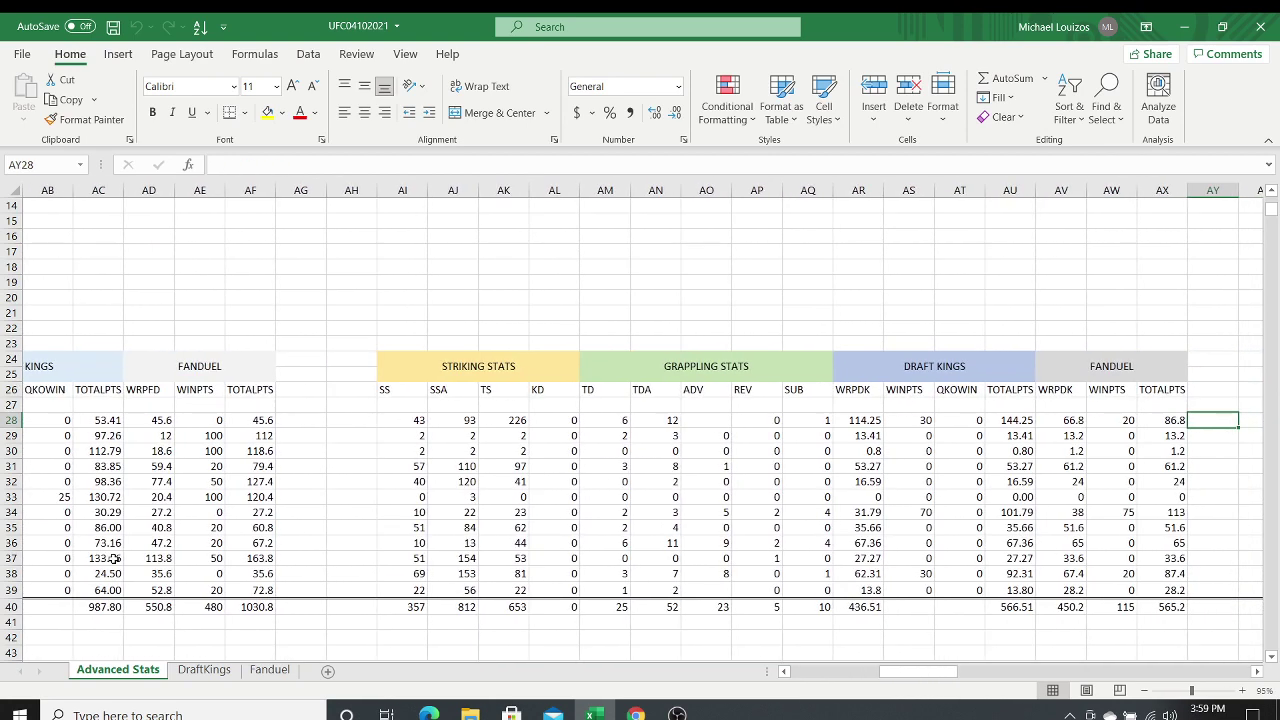
{"action": "key", "text": "Left"}
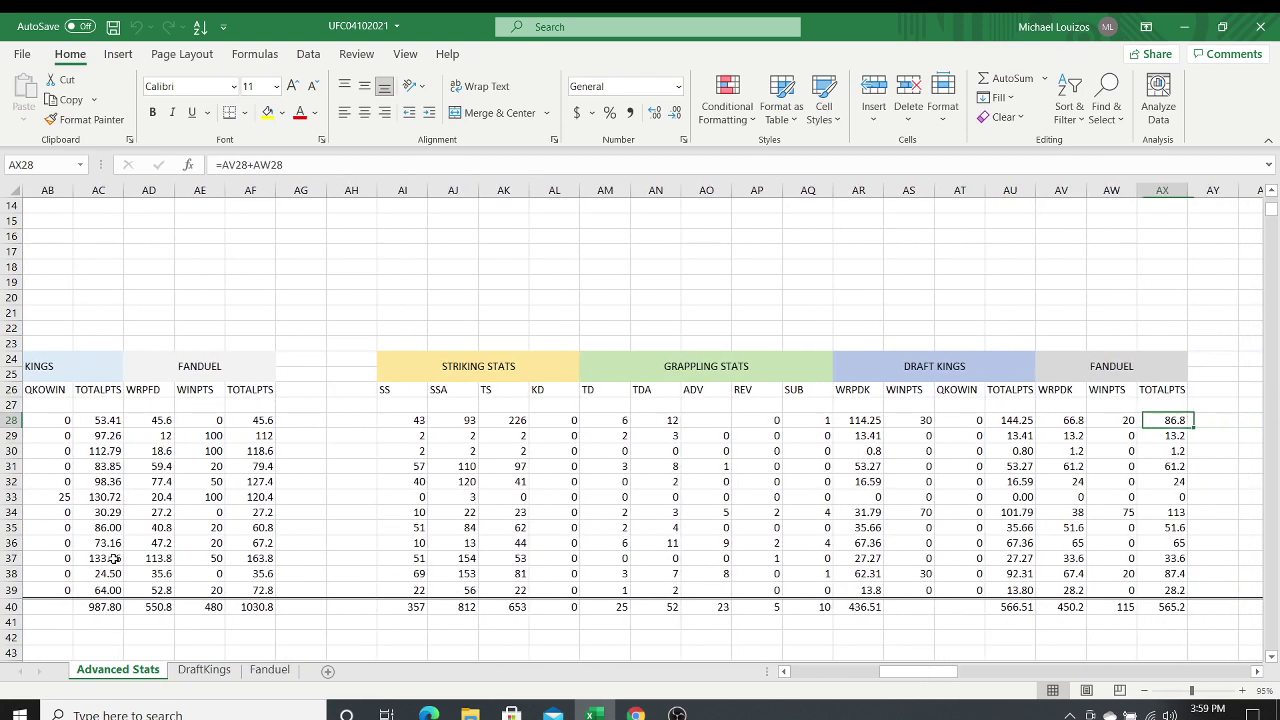
Step: Return to the opponent's name at the start of row 28
{"action": "key", "text": "Left"}
{"action": "key", "text": "ctrl+Left"}
{"action": "key", "text": "ctrl+Left"}
{"action": "key", "text": "ctrl+Left"}
{"action": "key", "text": "ctrl+Left"}
{"action": "key", "text": "ctrl+Left"}
{"action": "key", "text": "ctrl+Left"}
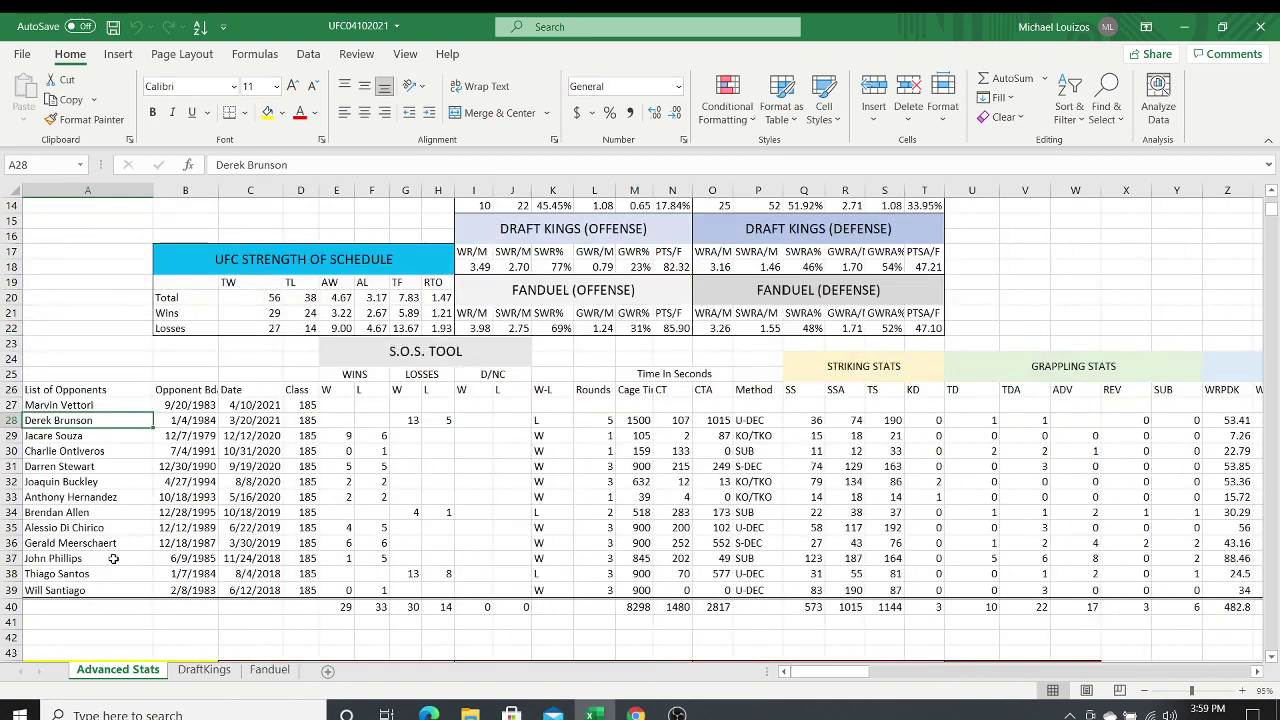
Step: Go back up to the fighter's summary and across to the Striking Offense heading
{"action": "key", "text": "Up"}
{"action": "key", "text": "Up"}
{"action": "key", "text": "Up"}
{"action": "key", "text": "Up"}
{"action": "key", "text": "Up"}
{"action": "key", "text": "Up"}
{"action": "key", "text": "Up"}
{"action": "key", "text": "Up"}
{"action": "key", "text": "Up"}
{"action": "key", "text": "Up"}
{"action": "key", "text": "Up"}
{"action": "key", "text": "Up"}
{"action": "key", "text": "Up"}
{"action": "key", "text": "Up"}
{"action": "key", "text": "Up"}
{"action": "key", "text": "Up"}
{"action": "key", "text": "Up"}
{"action": "key", "text": "Up"}
{"action": "key", "text": "Up"}
{"action": "key", "text": "Up"}
{"action": "key", "text": "Up"}
{"action": "key", "text": "Up"}
{"action": "key", "text": "Up"}
{"action": "key", "text": "Up"}
{"action": "key", "text": "Up"}
{"action": "key", "text": "Up"}
{"action": "key", "text": "Up"}
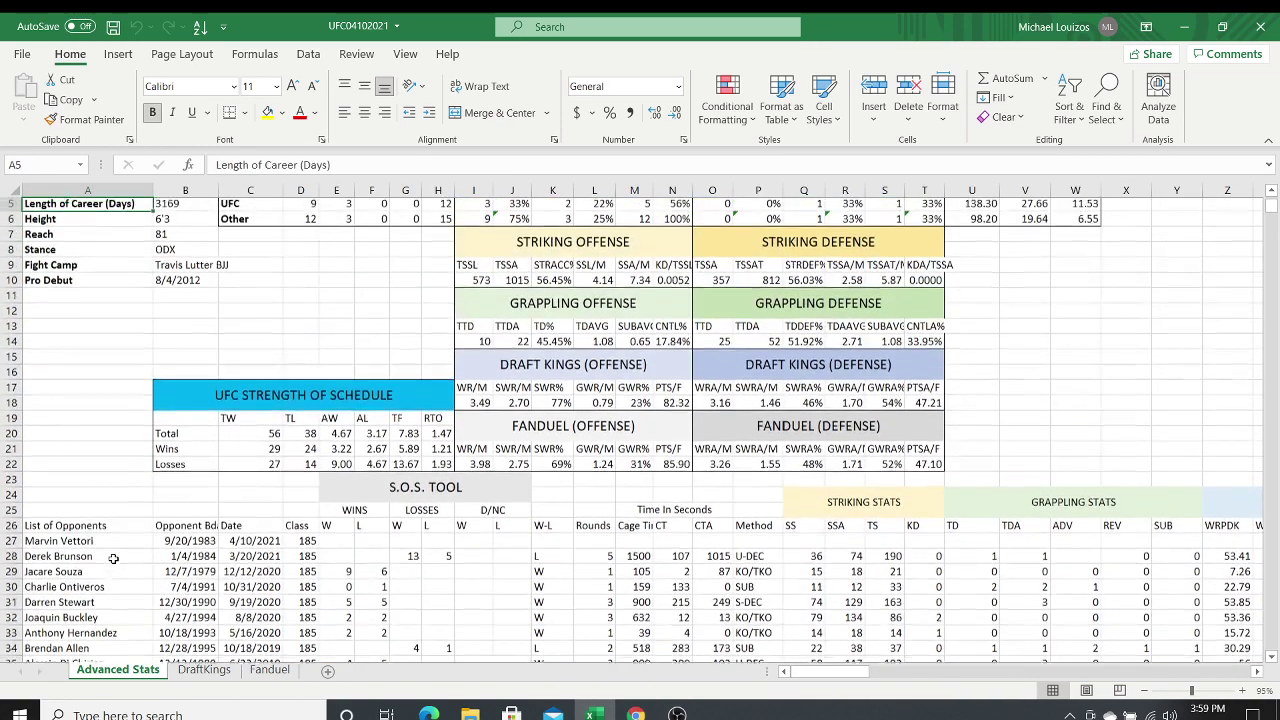
{"action": "key", "text": "Down"}
{"action": "key", "text": "Down"}
{"action": "key", "text": "Down"}
{"action": "key", "text": "Down"}
{"action": "key", "text": "Down"}
{"action": "key", "text": "Down"}
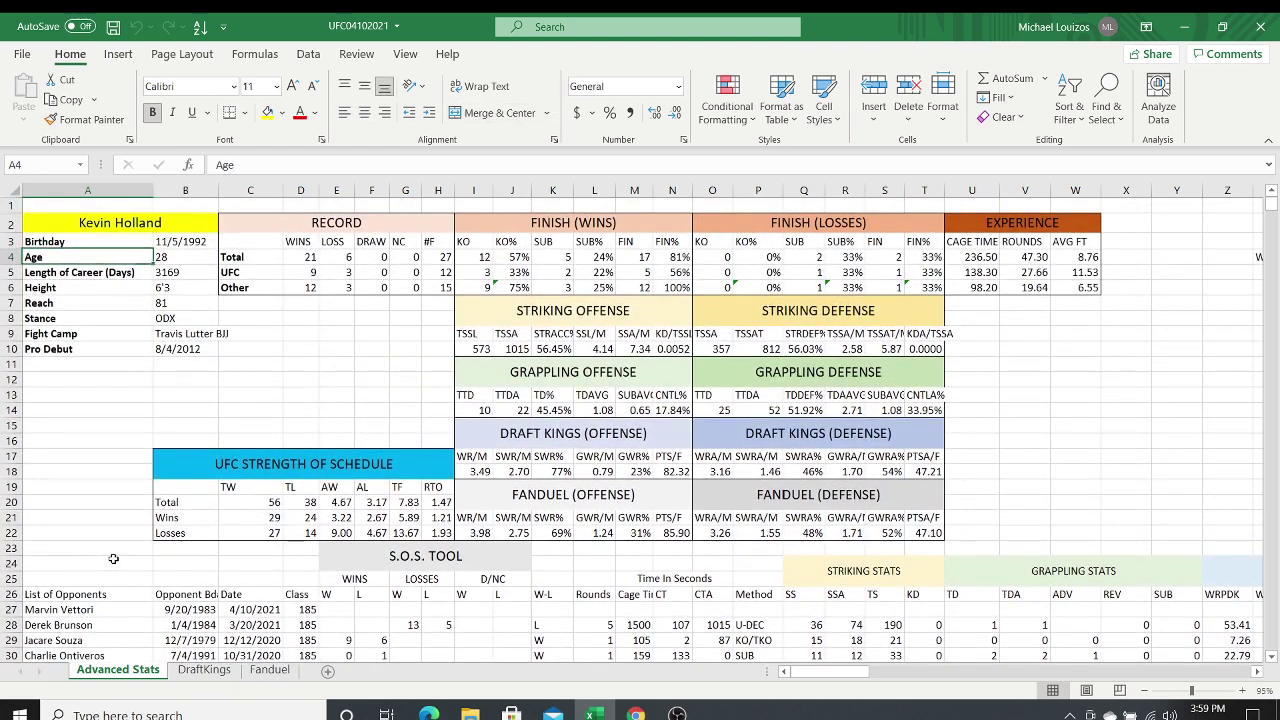
{"action": "key", "text": "Right"}
{"action": "key", "text": "Right"}
{"action": "key", "text": "Right"}
{"action": "key", "text": "Right"}
{"action": "key", "text": "Right"}
{"action": "key", "text": "Right"}
{"action": "key", "text": "Right"}
{"action": "key", "text": "Right"}
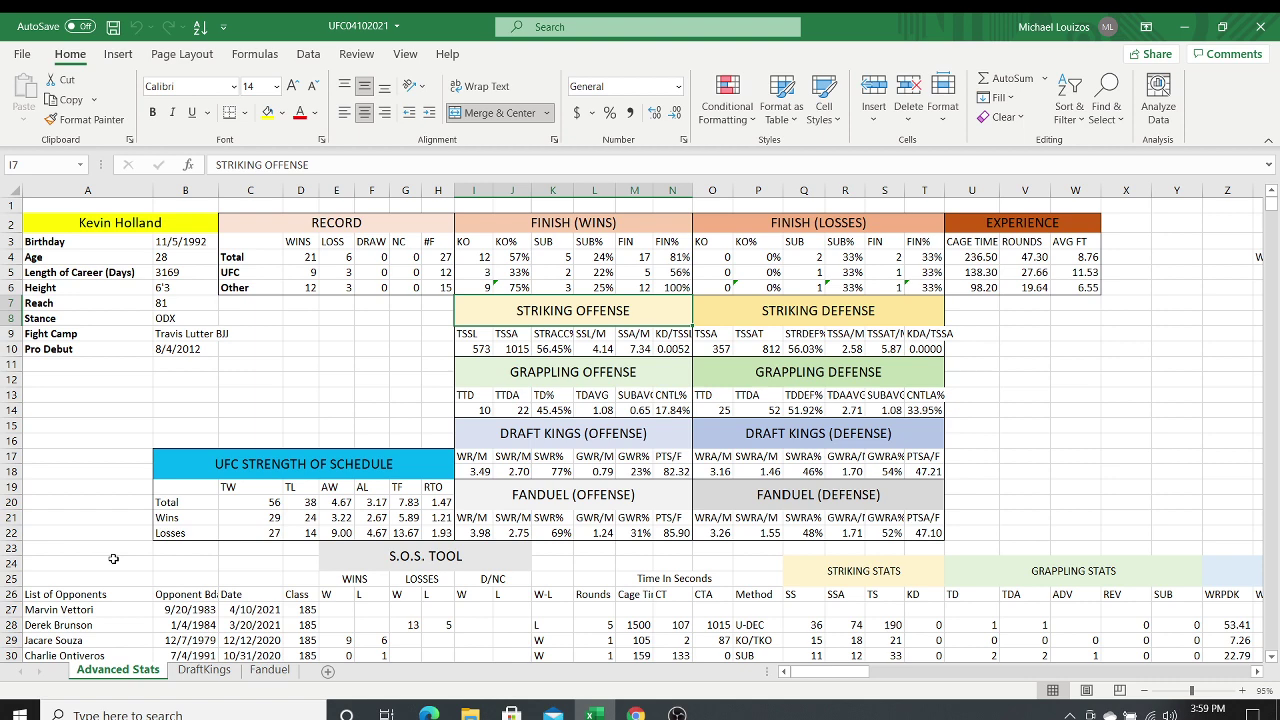
Step: Examine the Striking Offense figures in row 10 one by one, from TSSL through KD/TSSL
{"action": "key", "text": "Down"}
{"action": "key", "text": "Down"}
{"action": "key", "text": "Down"}
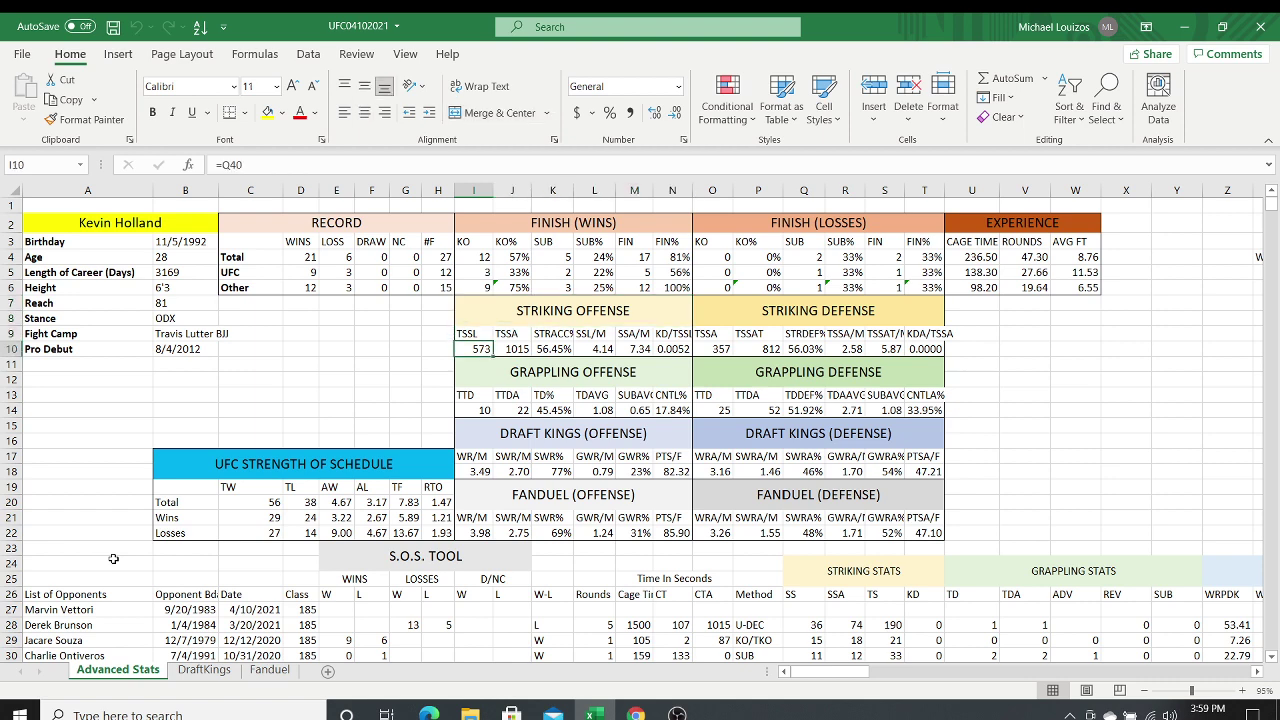
{"action": "key", "text": "Right"}
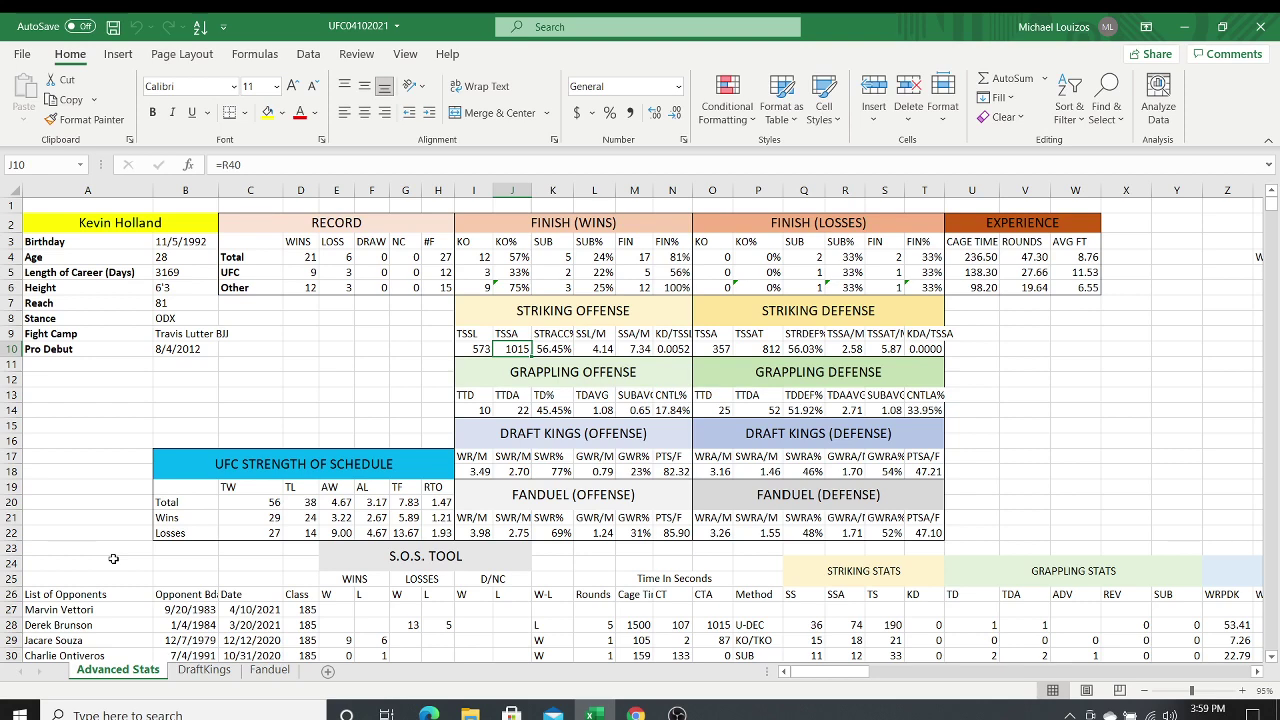
{"action": "key", "text": "Right"}
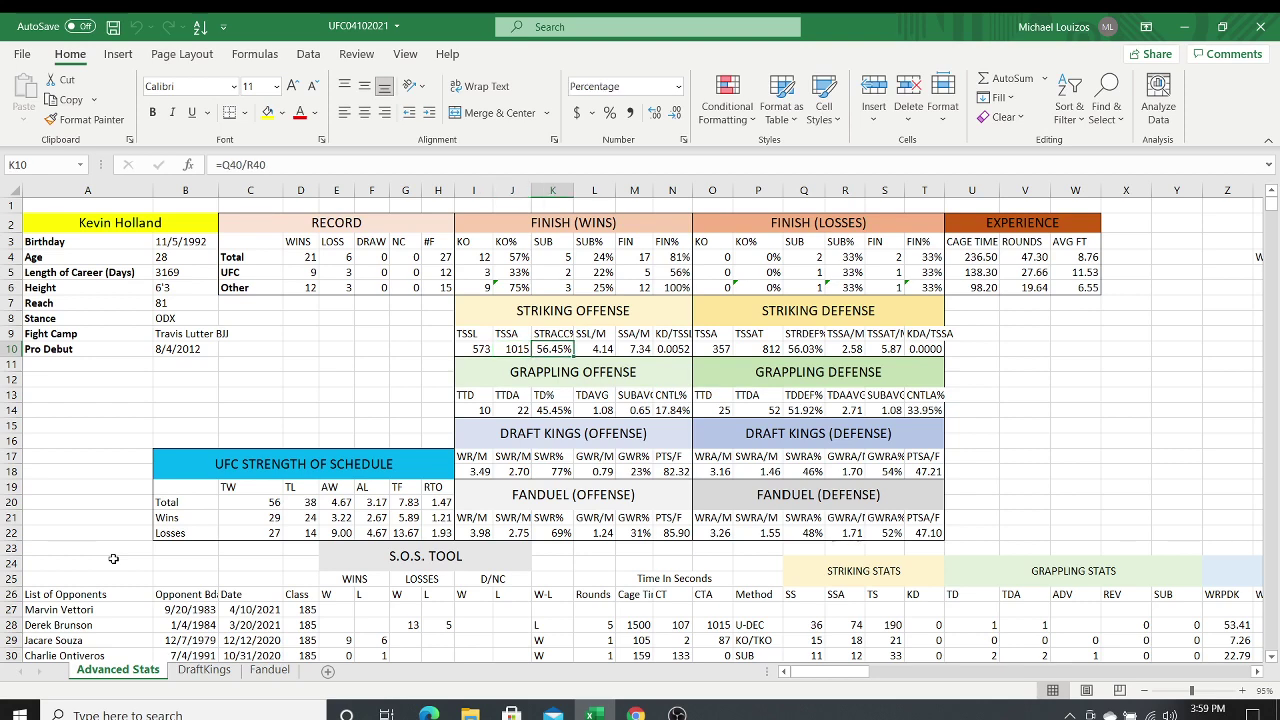
{"action": "key", "text": "Right"}
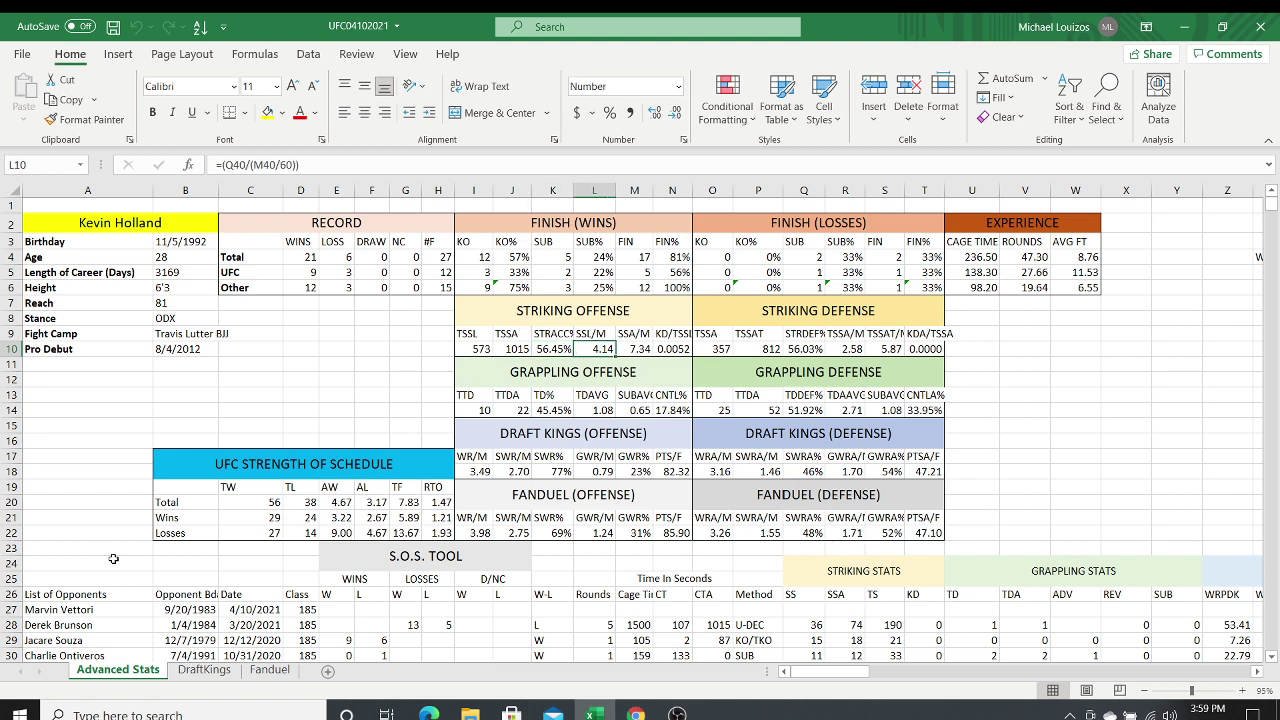
{"action": "key", "text": "Right"}
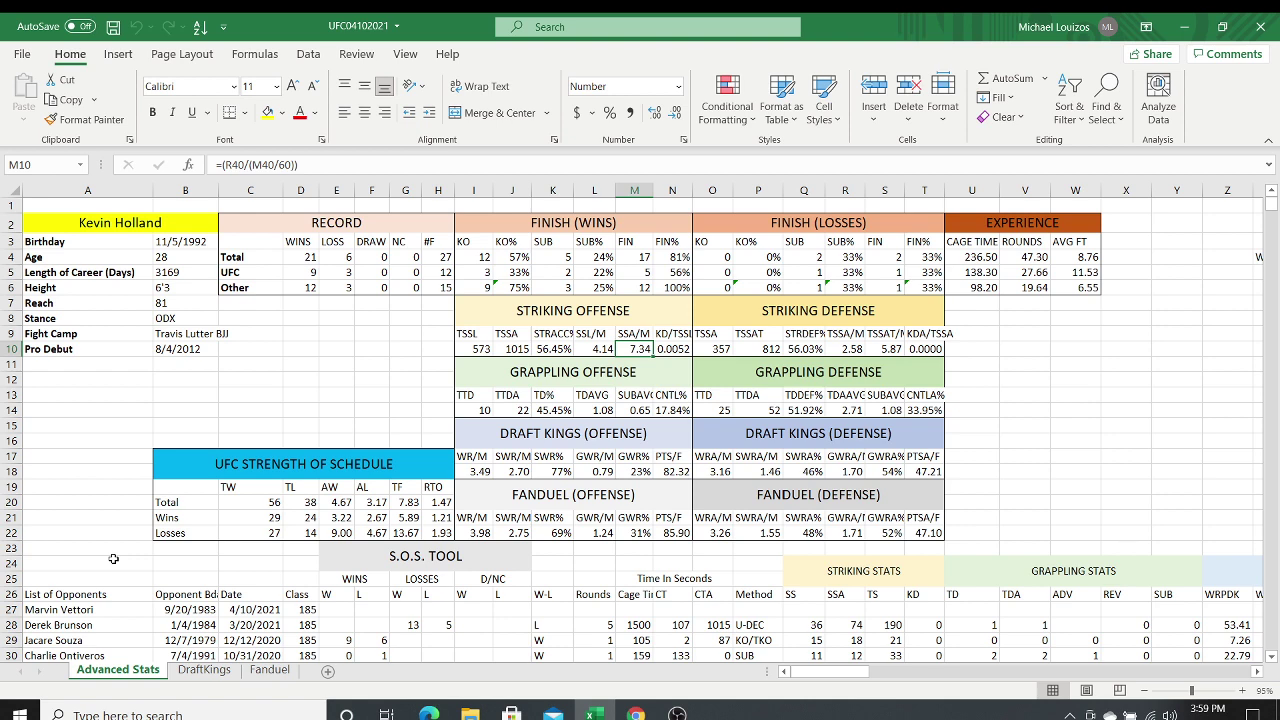
{"action": "key", "text": "Right"}
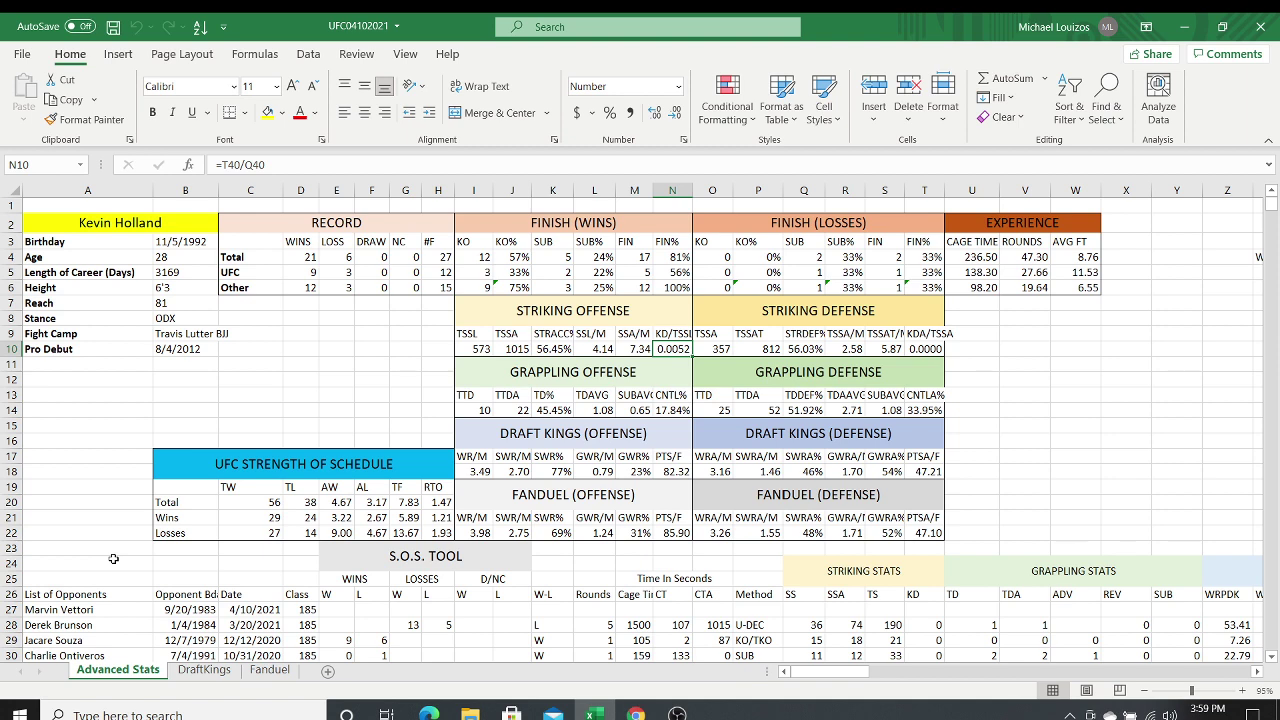
Step: Check the totals row beneath the fight table, across to the KD column of the Striking Stats
{"action": "key", "text": "Down"}
{"action": "key", "text": "Down"}
{"action": "key", "text": "Down"}
{"action": "key", "text": "Down"}
{"action": "key", "text": "Down"}
{"action": "key", "text": "Down"}
{"action": "key", "text": "Down"}
{"action": "key", "text": "Down"}
{"action": "key", "text": "Down"}
{"action": "key", "text": "Down"}
{"action": "key", "text": "Down"}
{"action": "key", "text": "Down"}
{"action": "key", "text": "Down"}
{"action": "key", "text": "Down"}
{"action": "key", "text": "Down"}
{"action": "key", "text": "Down"}
{"action": "key", "text": "Down"}
{"action": "key", "text": "Down"}
{"action": "key", "text": "Down"}
{"action": "key", "text": "Down"}
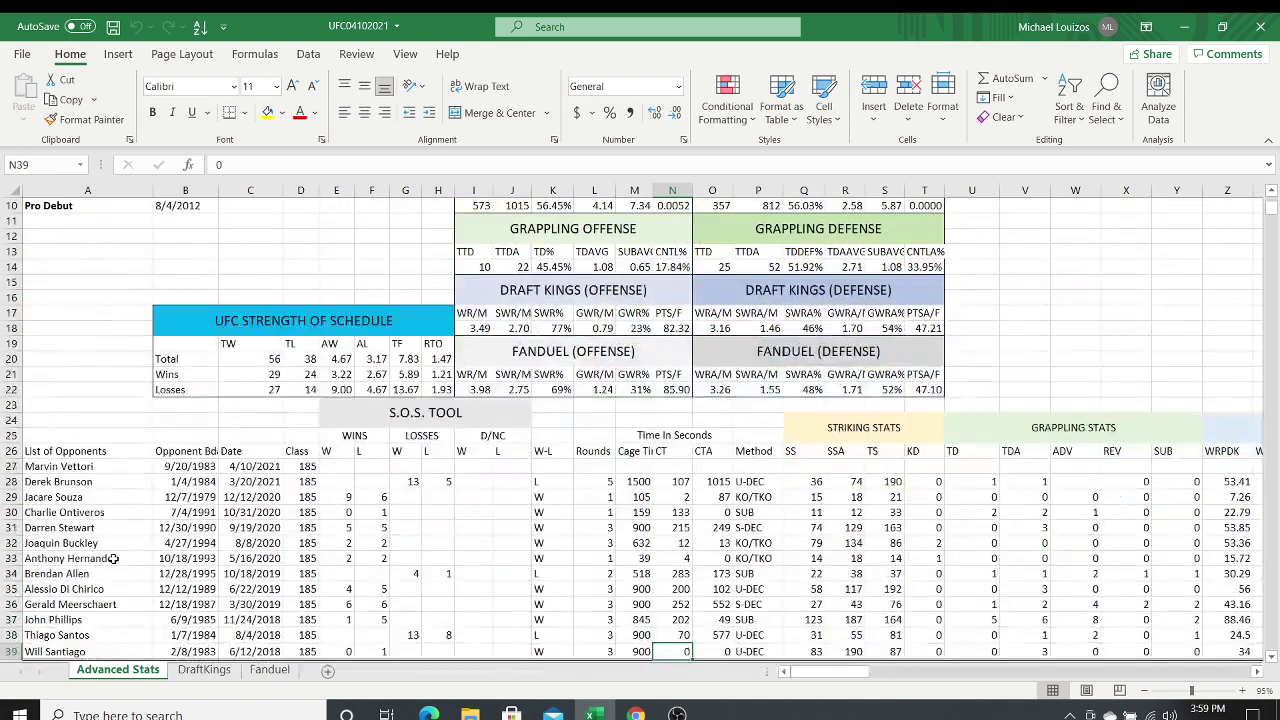
{"action": "key", "text": "Down"}
{"action": "key", "text": "Down"}
{"action": "key", "text": "Right"}
{"action": "key", "text": "Right"}
{"action": "key", "text": "Right"}
{"action": "key", "text": "Right"}
{"action": "key", "text": "Right"}
{"action": "key", "text": "Right"}
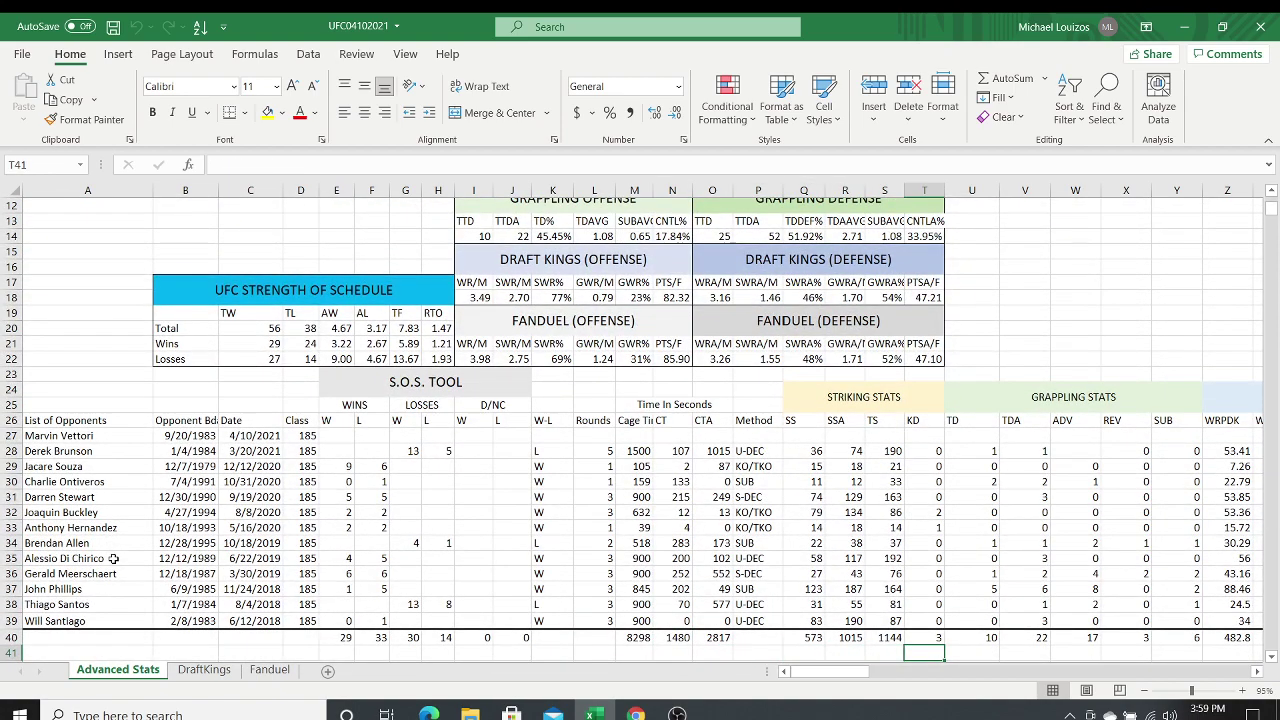
Step: Return to the row 9 headers and move back from Striking Defense to the SSL/M column of Striking Offense
{"action": "key", "text": "Up"}
{"action": "key", "text": "Up"}
{"action": "key", "text": "Up"}
{"action": "key", "text": "Up"}
{"action": "key", "text": "Up"}
{"action": "key", "text": "Up"}
{"action": "key", "text": "Up"}
{"action": "key", "text": "Up"}
{"action": "key", "text": "Up"}
{"action": "key", "text": "Up"}
{"action": "key", "text": "Up"}
{"action": "key", "text": "Up"}
{"action": "key", "text": "Up"}
{"action": "key", "text": "Up"}
{"action": "key", "text": "Up"}
{"action": "key", "text": "Up"}
{"action": "key", "text": "Up"}
{"action": "key", "text": "Up"}
{"action": "key", "text": "Up"}
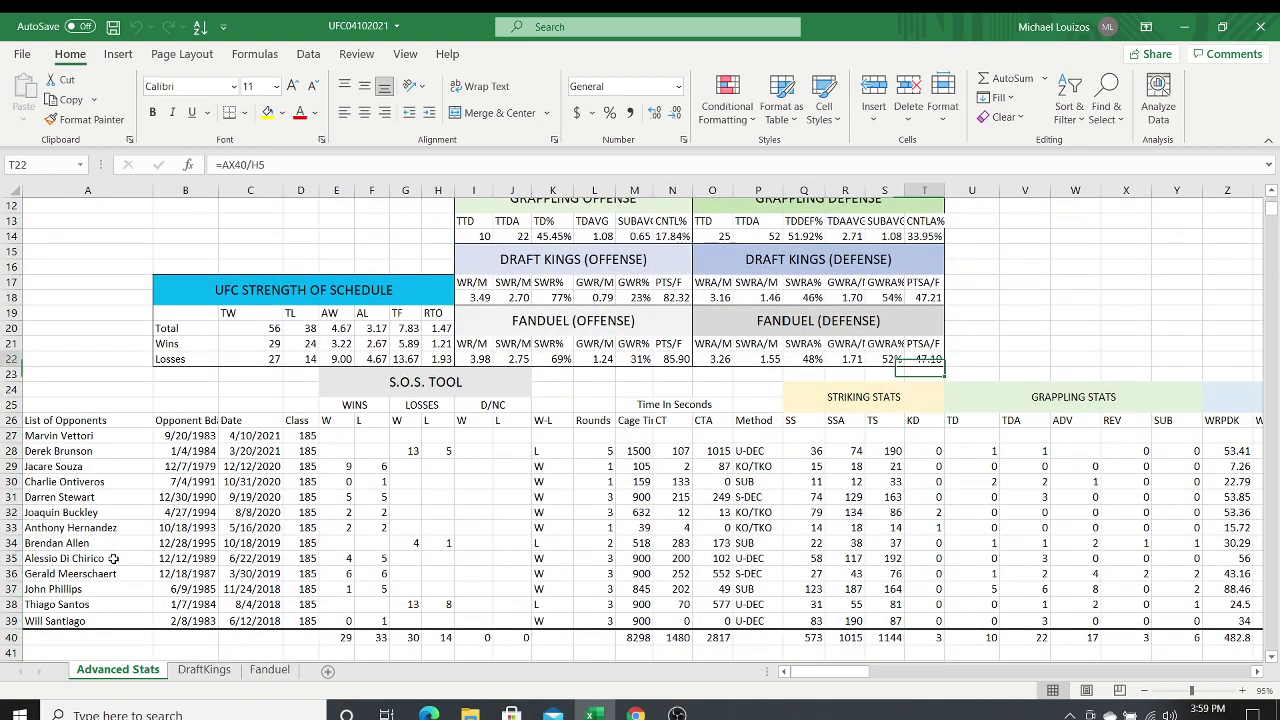
{"action": "key", "text": "Up"}
{"action": "key", "text": "Up"}
{"action": "key", "text": "Up"}
{"action": "key", "text": "Up"}
{"action": "key", "text": "Up"}
{"action": "key", "text": "Up"}
{"action": "key", "text": "Up"}
{"action": "key", "text": "Up"}
{"action": "key", "text": "Up"}
{"action": "key", "text": "Up"}
{"action": "key", "text": "Up"}
{"action": "key", "text": "Up"}
{"action": "key", "text": "Up"}
{"action": "key", "text": "Left"}
{"action": "key", "text": "Left"}
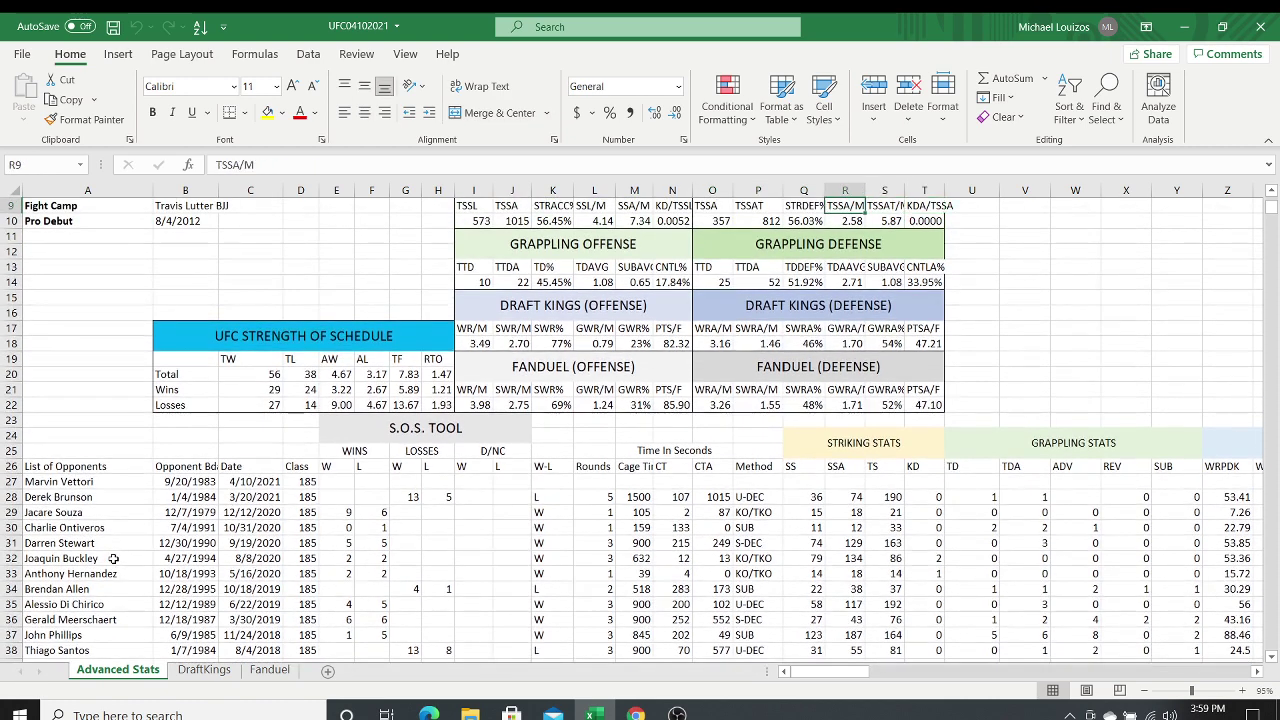
{"action": "key", "text": "Left"}
{"action": "key", "text": "Left"}
{"action": "key", "text": "Left"}
{"action": "key", "text": "Left"}
{"action": "key", "text": "Left"}
{"action": "key", "text": "Left"}
{"action": "key", "text": "Left"}
{"action": "key", "text": "Left"}
{"action": "key", "text": "Left"}
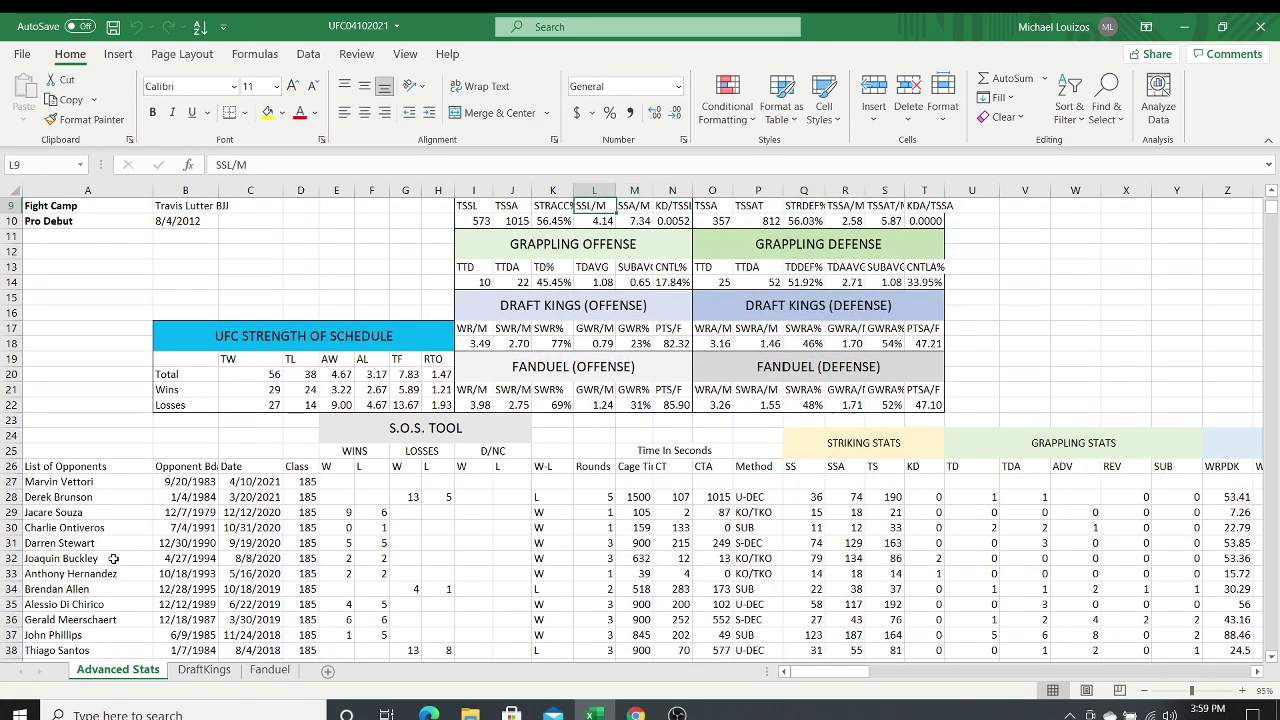
Step: Review the Striking Offense figures in row 10 from SSL/M across to KD/TSSL
{"action": "key", "text": "Down"}
{"action": "key", "text": "Right"}
{"action": "key", "text": "Right"}
{"action": "key", "text": "Right"}
{"action": "key", "text": "Right"}
{"action": "key", "text": "Right"}
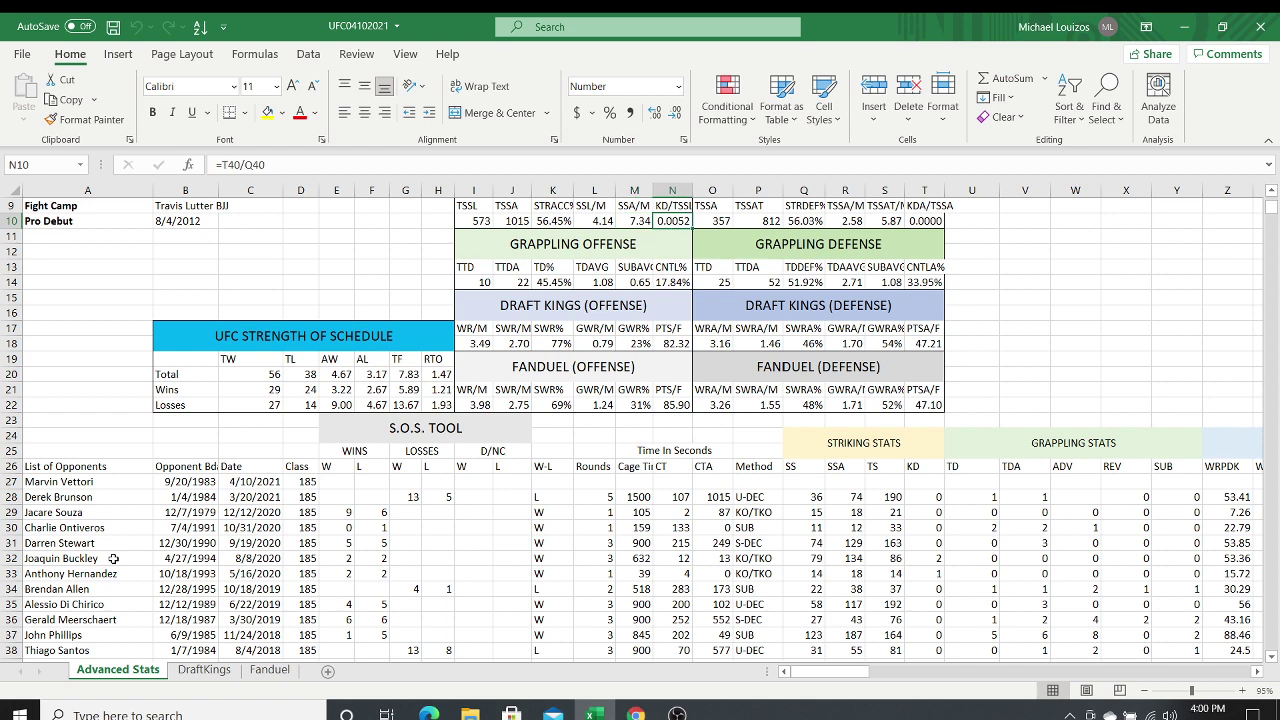
Step: Go from the Striking Offense figures across to the Striking Defense heading
{"action": "key", "text": "Right"}
{"action": "key", "text": "Up"}
{"action": "key", "text": "Up"}
{"action": "key", "text": "Up"}
{"action": "key", "text": "Up"}
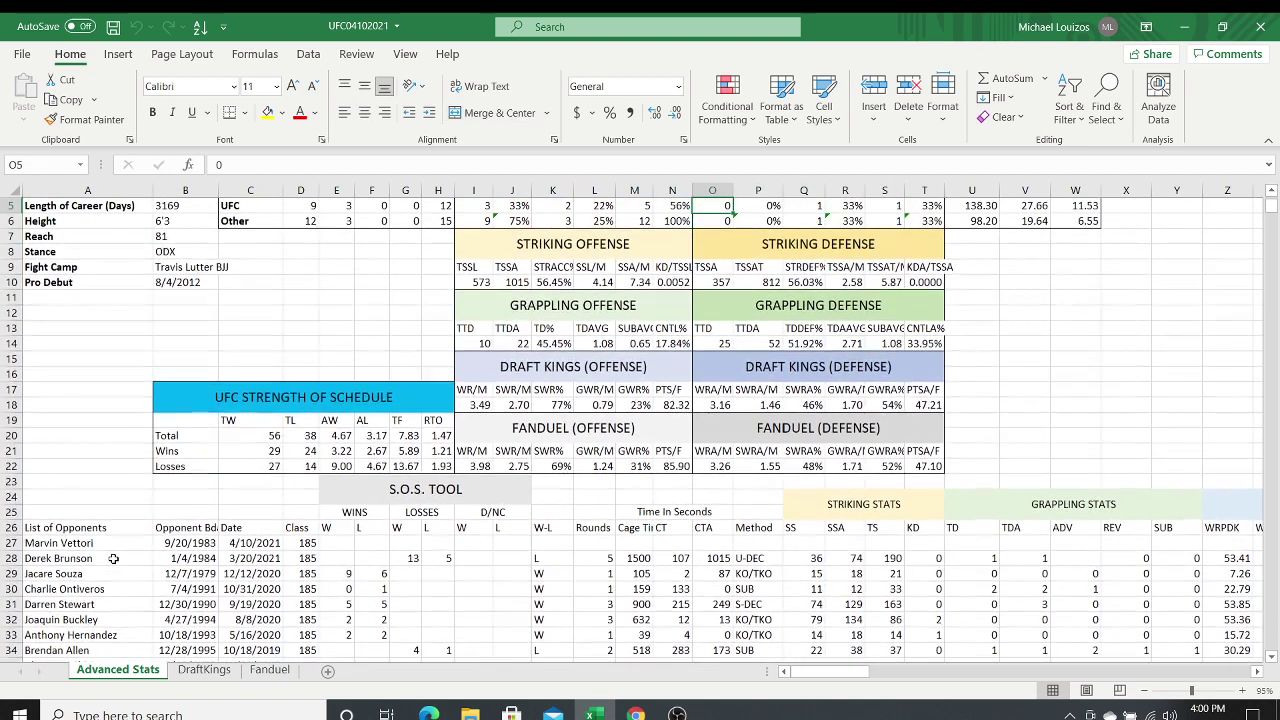
{"action": "key", "text": "Down"}
{"action": "key", "text": "Down"}
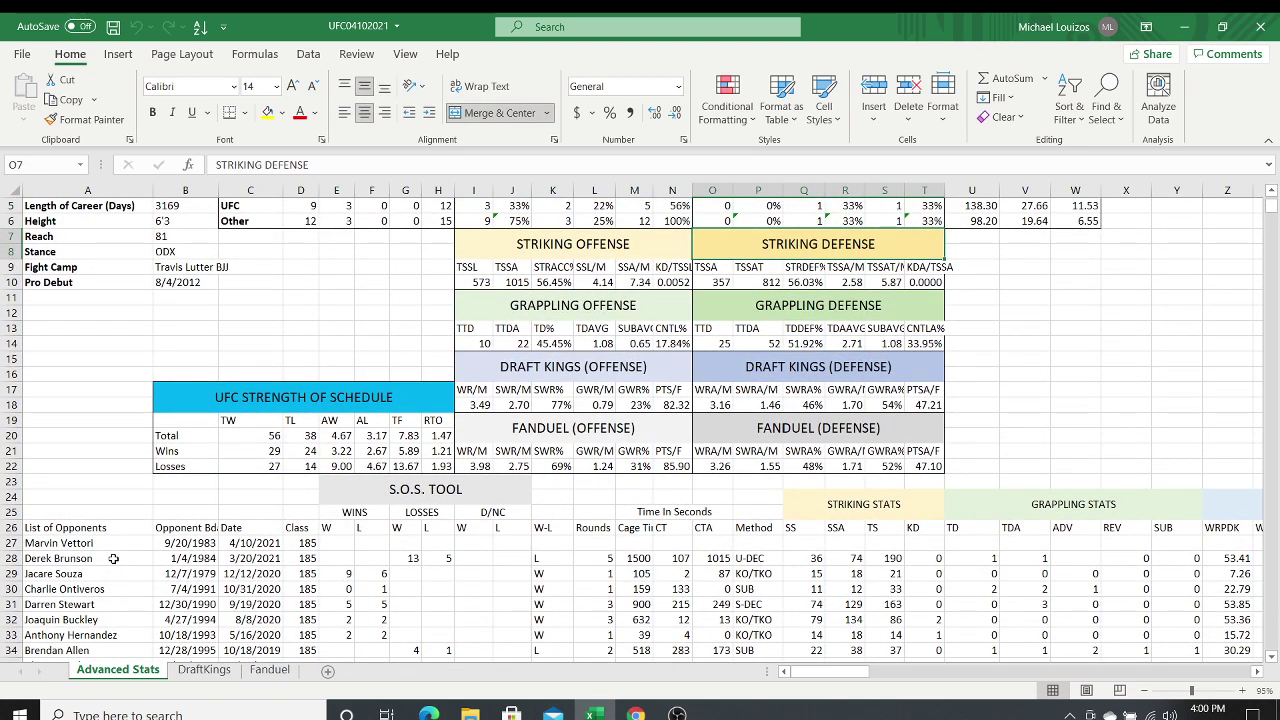
Step: Go down to the Grappling Defense heading and across to the Grappling Offense heading
{"action": "key", "text": "Down"}
{"action": "key", "text": "Down"}
{"action": "key", "text": "Down"}
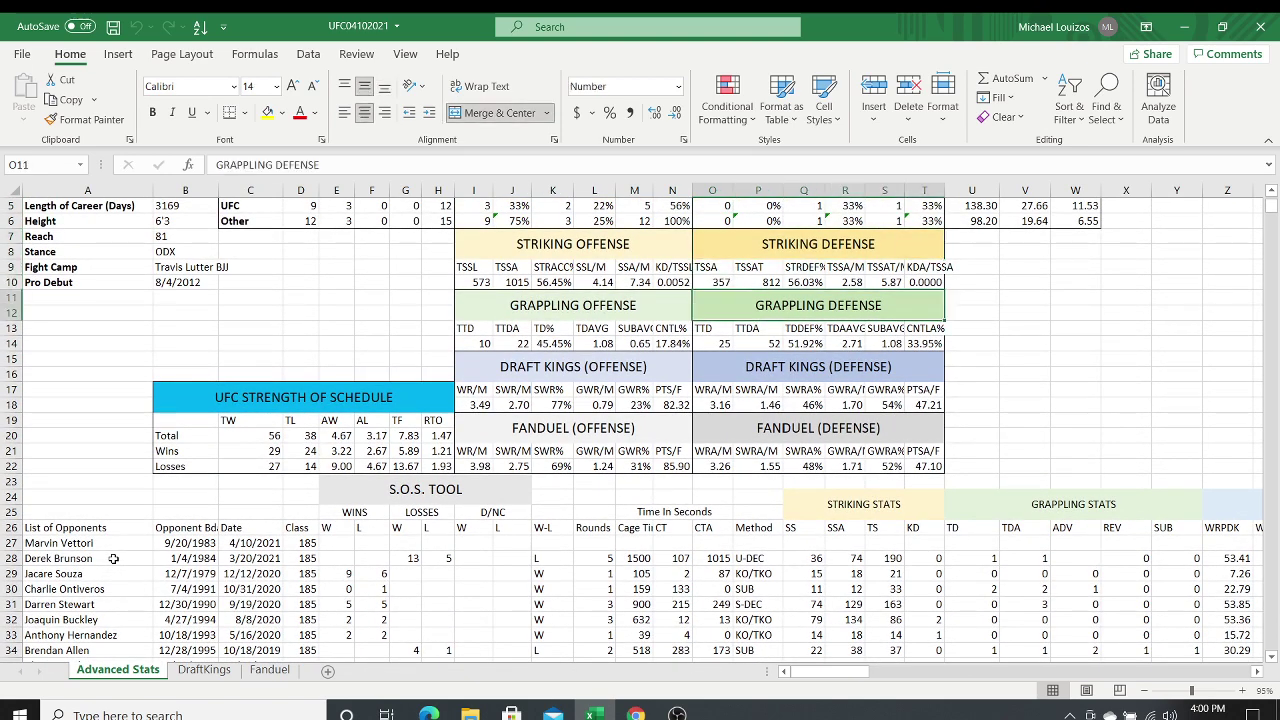
{"action": "key", "text": "Left"}
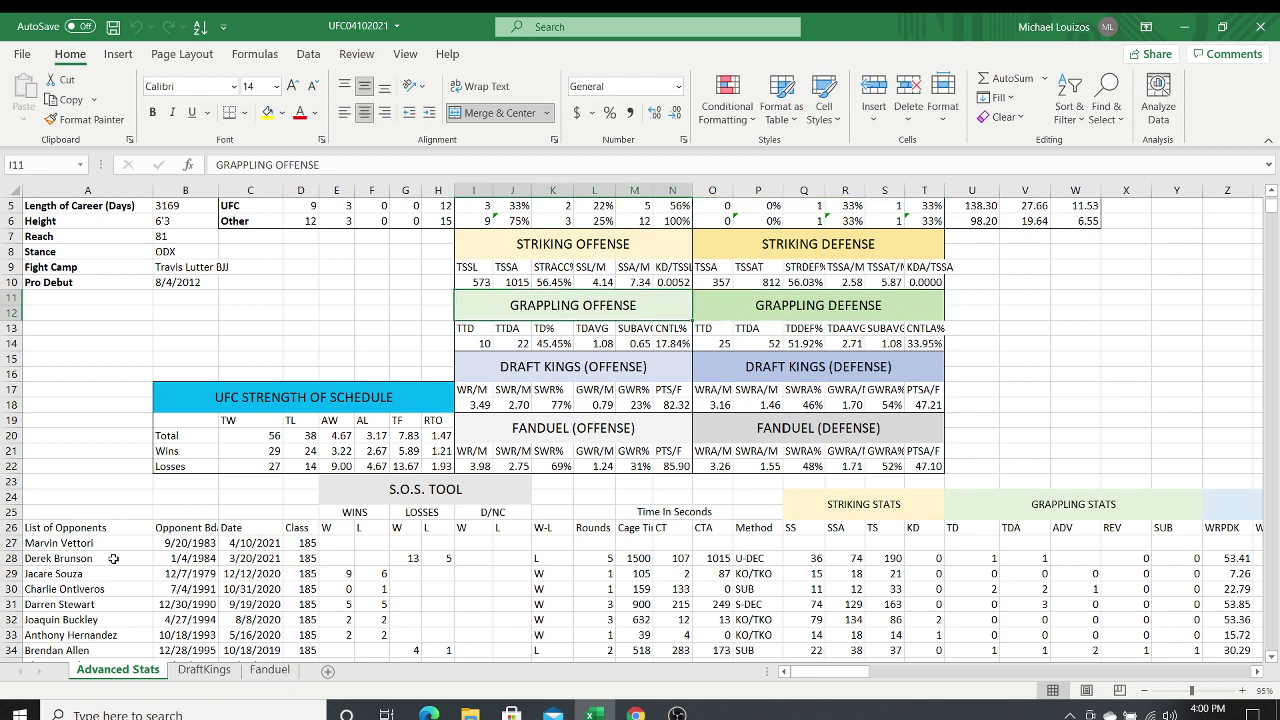
Step: Examine the Grappling Offense figures in row 14 one by one, from TTD through CNTL%
{"action": "key", "text": "Down"}
{"action": "key", "text": "Down"}
{"action": "key", "text": "Right"}
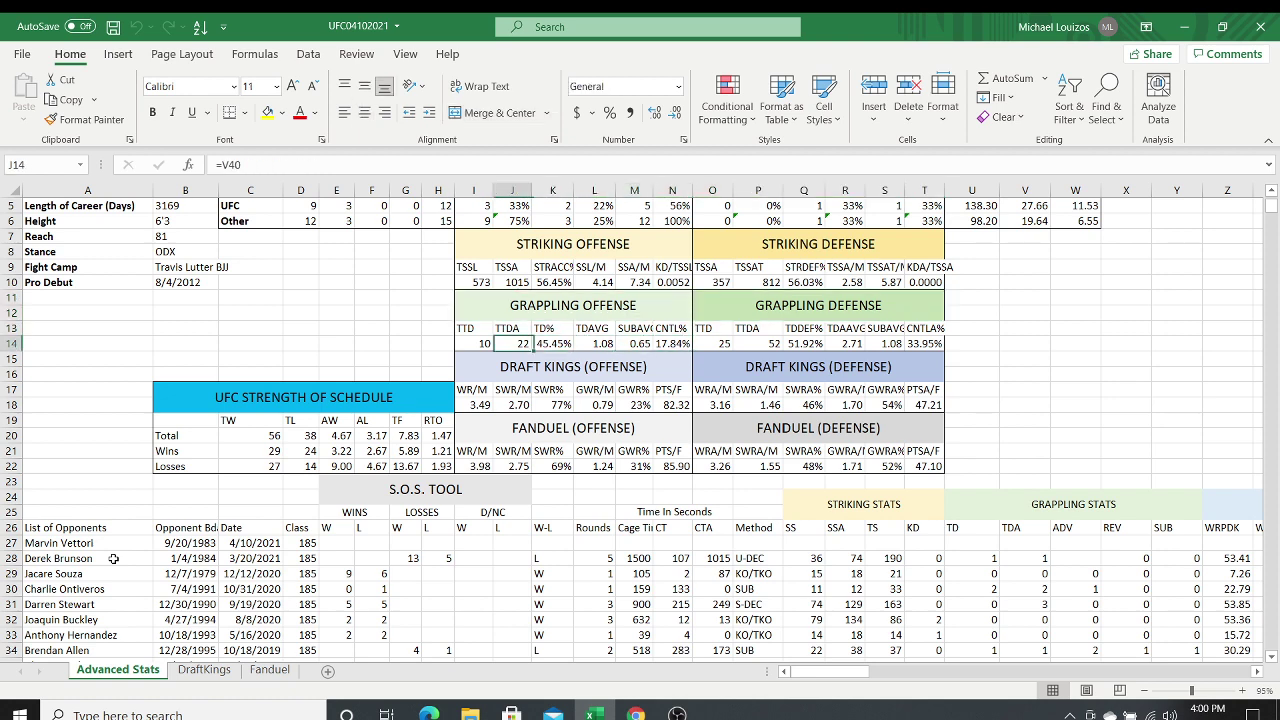
{"action": "key", "text": "Left"}
{"action": "key", "text": "Right"}
{"action": "key", "text": "Right"}
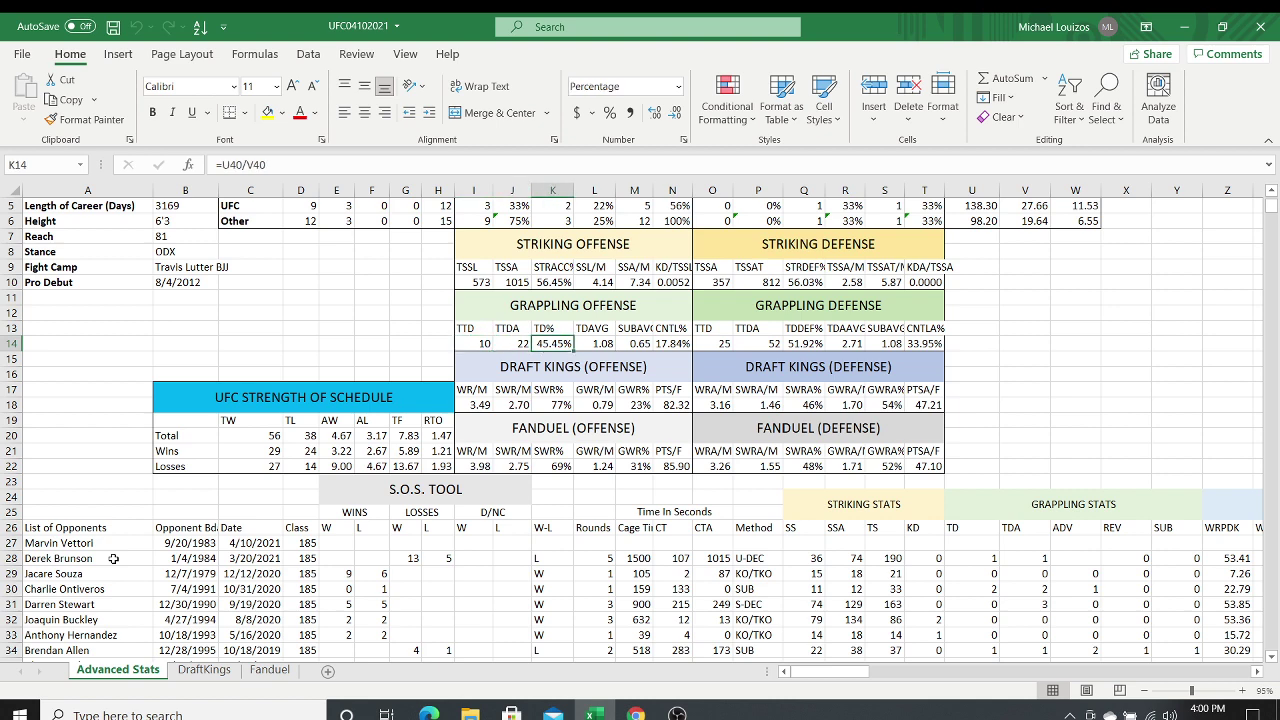
{"action": "key", "text": "Right"}
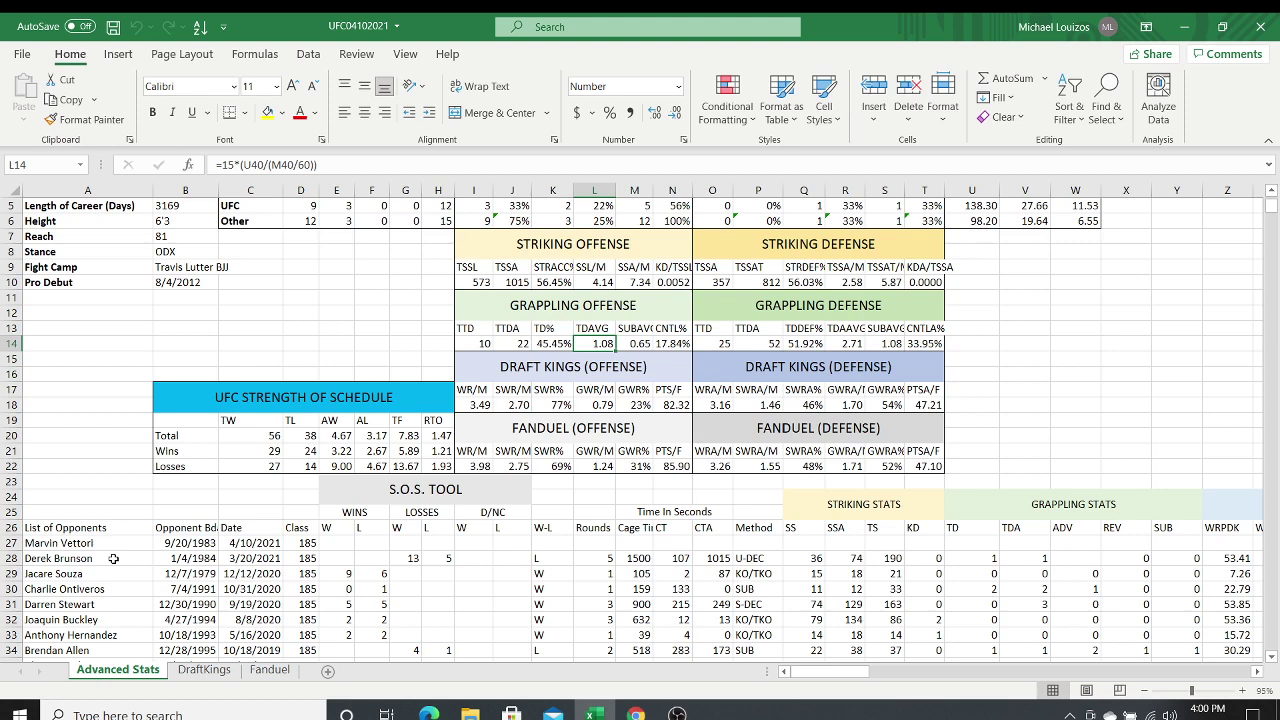
{"action": "key", "text": "Right"}
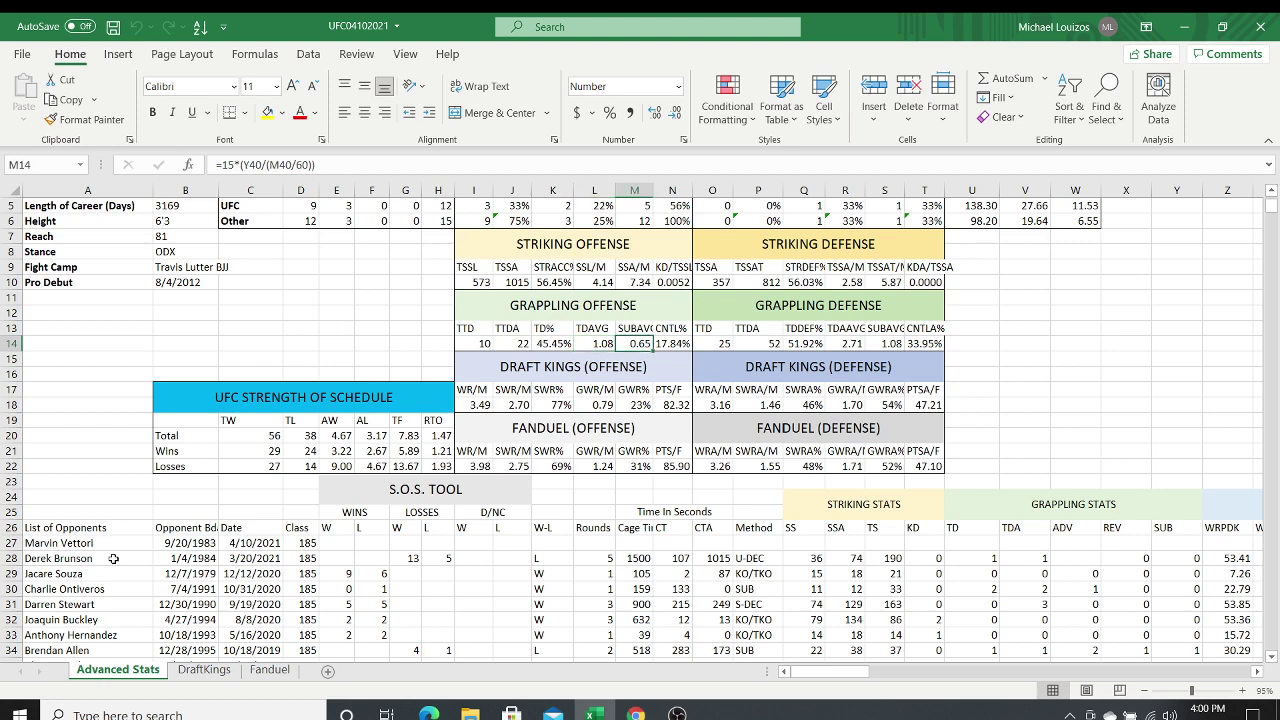
{"action": "key", "text": "Right"}
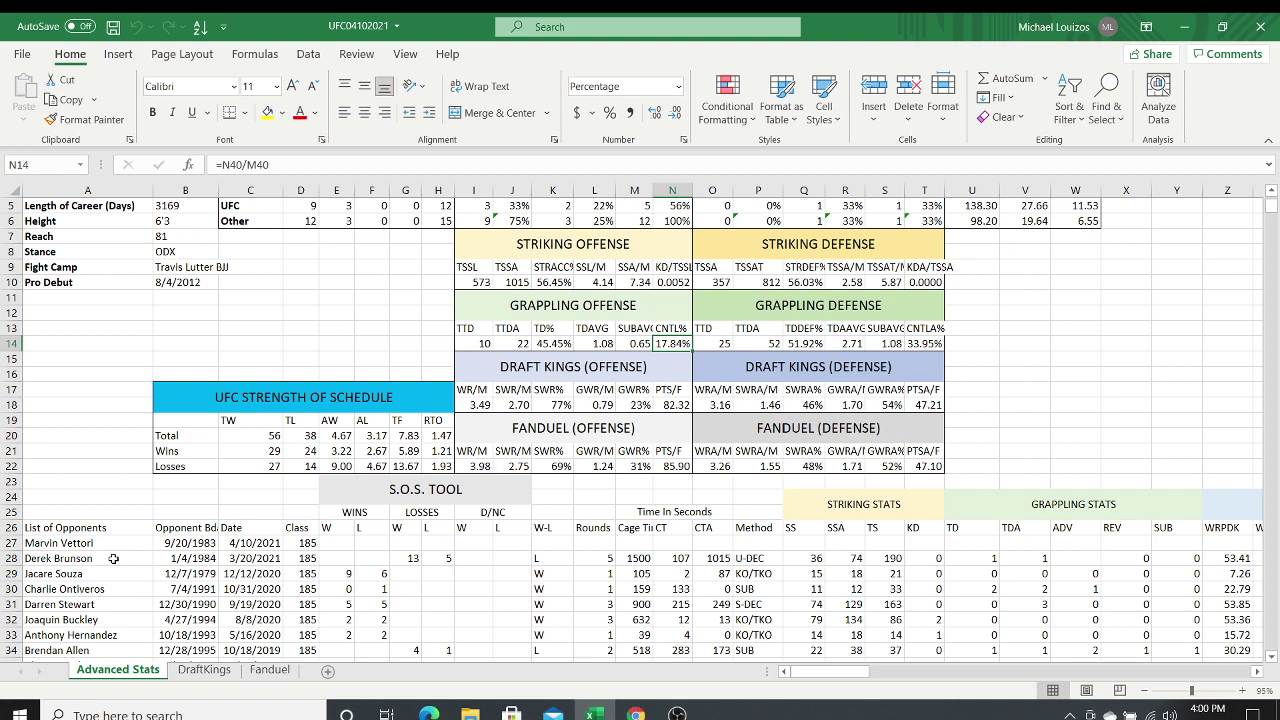
Step: Examine the Grappling Defense figures in row 14 one by one, from TTD through CNTLA%
{"action": "key", "text": "Right"}
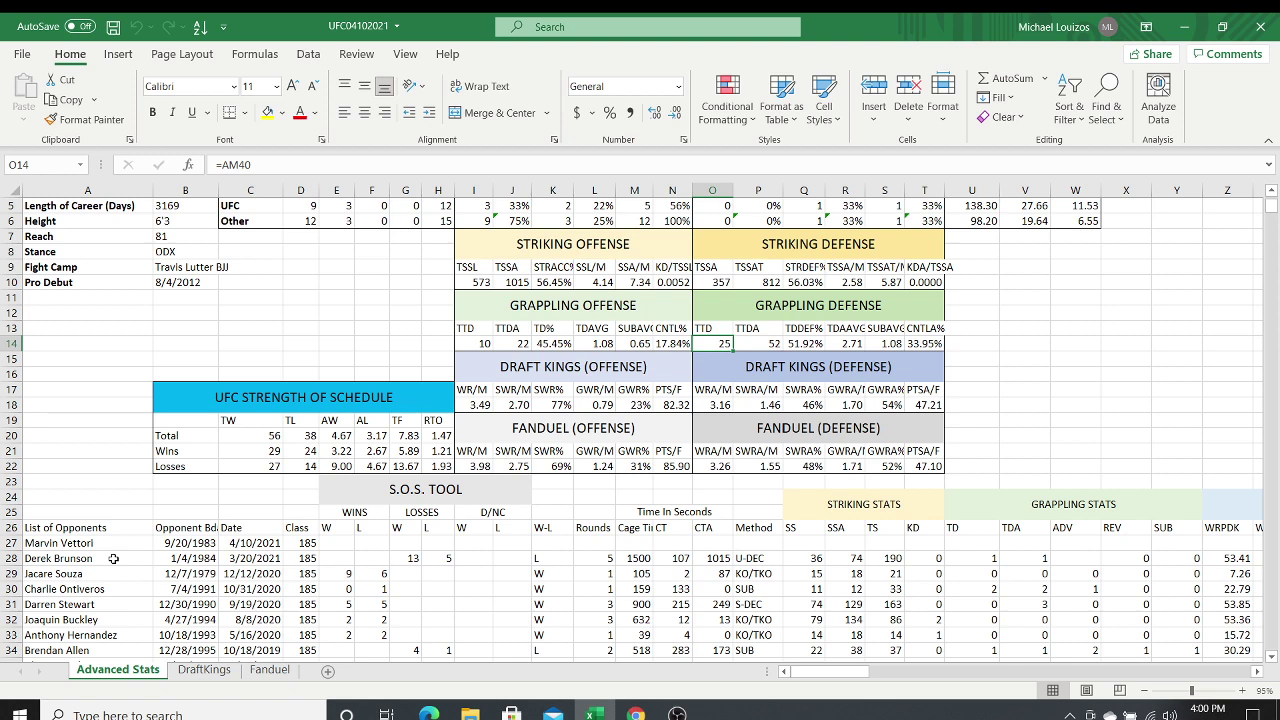
{"action": "key", "text": "Right"}
{"action": "key", "text": "Right"}
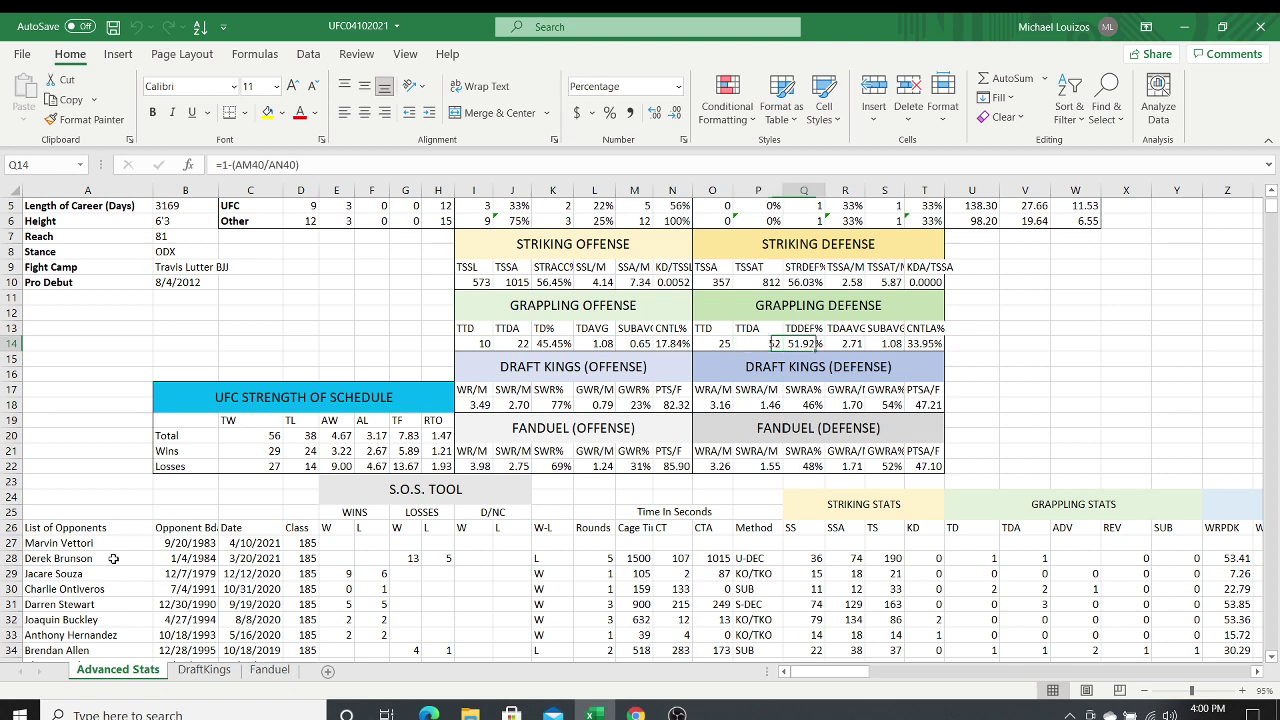
{"action": "key", "text": "Right"}
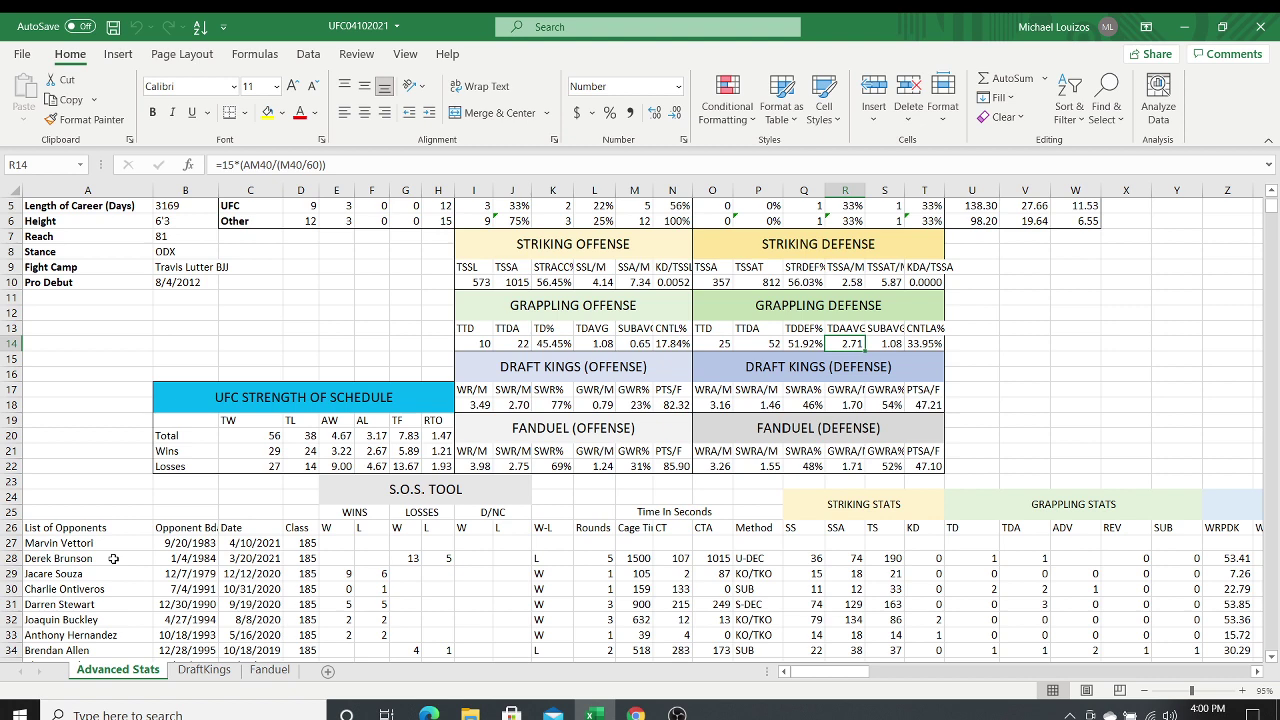
{"action": "key", "text": "Right"}
{"action": "key", "text": "Right"}
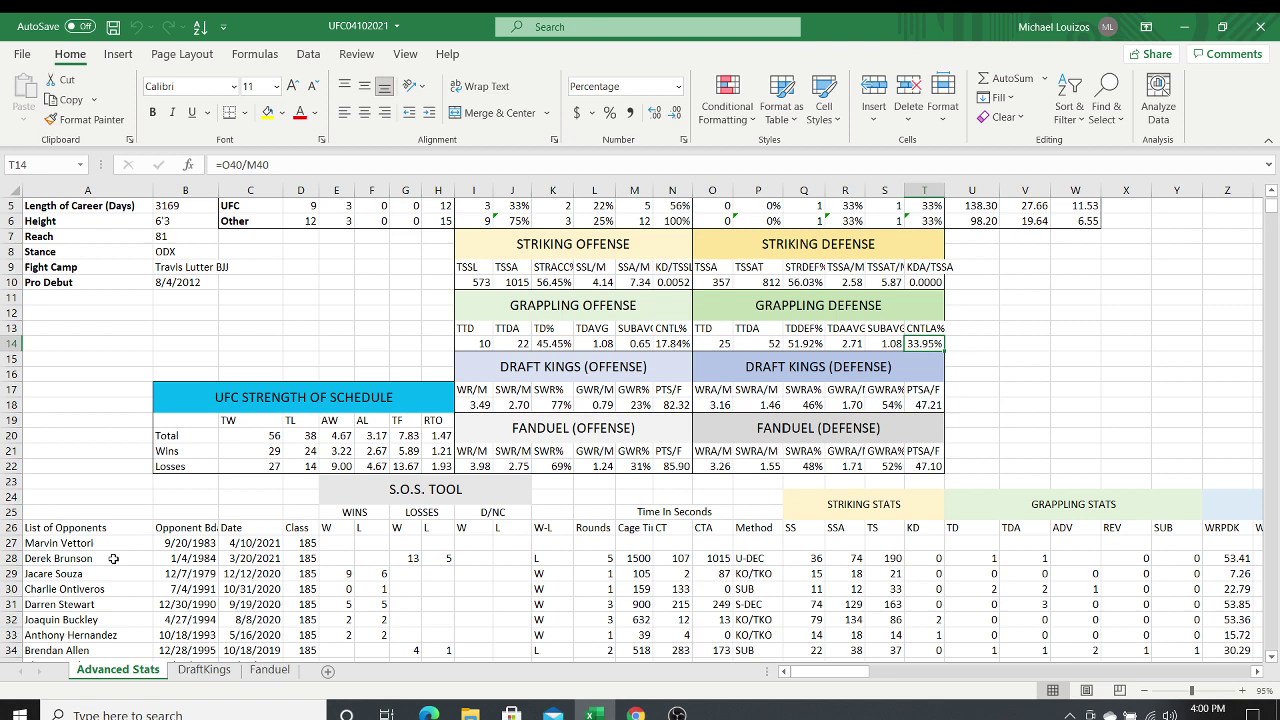
Step: Return to the Grappling Offense CNTL% figure and go down to the Draft Kings (Offense) PTS/F value in row 18
{"action": "key", "text": "Left"}
{"action": "key", "text": "Left"}
{"action": "key", "text": "Left"}
{"action": "key", "text": "Left"}
{"action": "key", "text": "Left"}
{"action": "key", "text": "Left"}
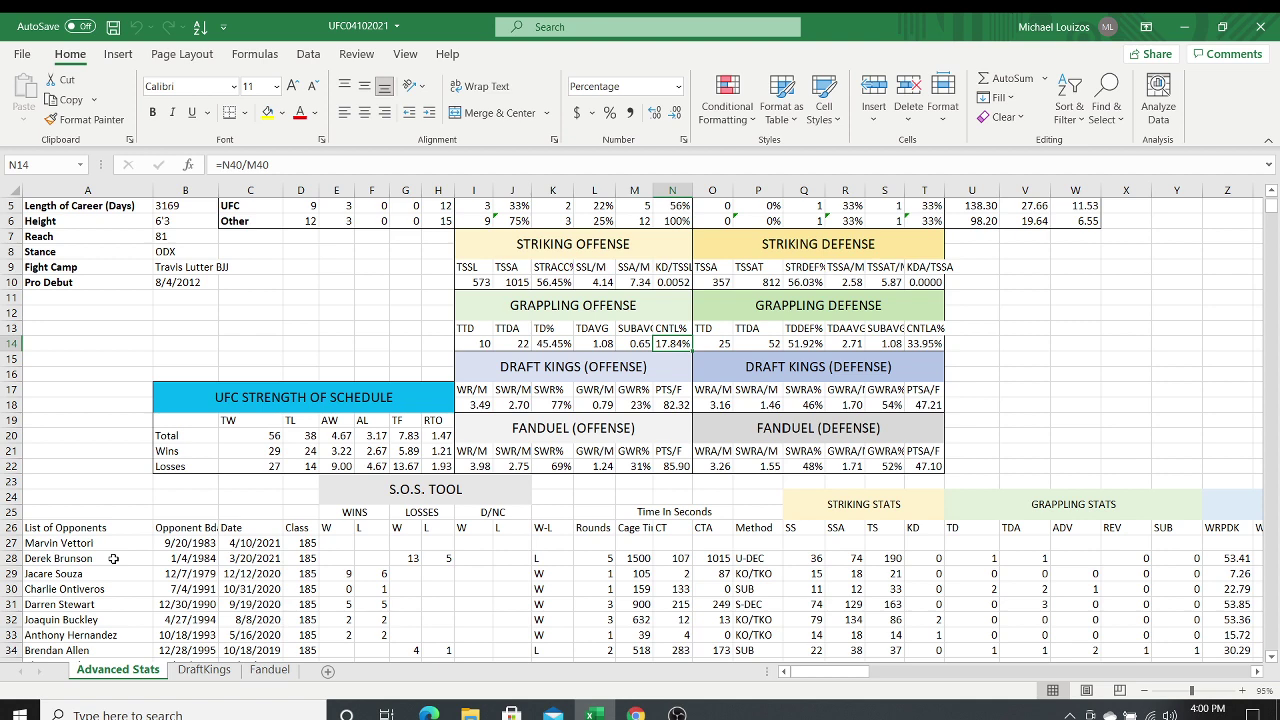
{"action": "key", "text": "Down"}
{"action": "key", "text": "Down"}
{"action": "key", "text": "Down"}
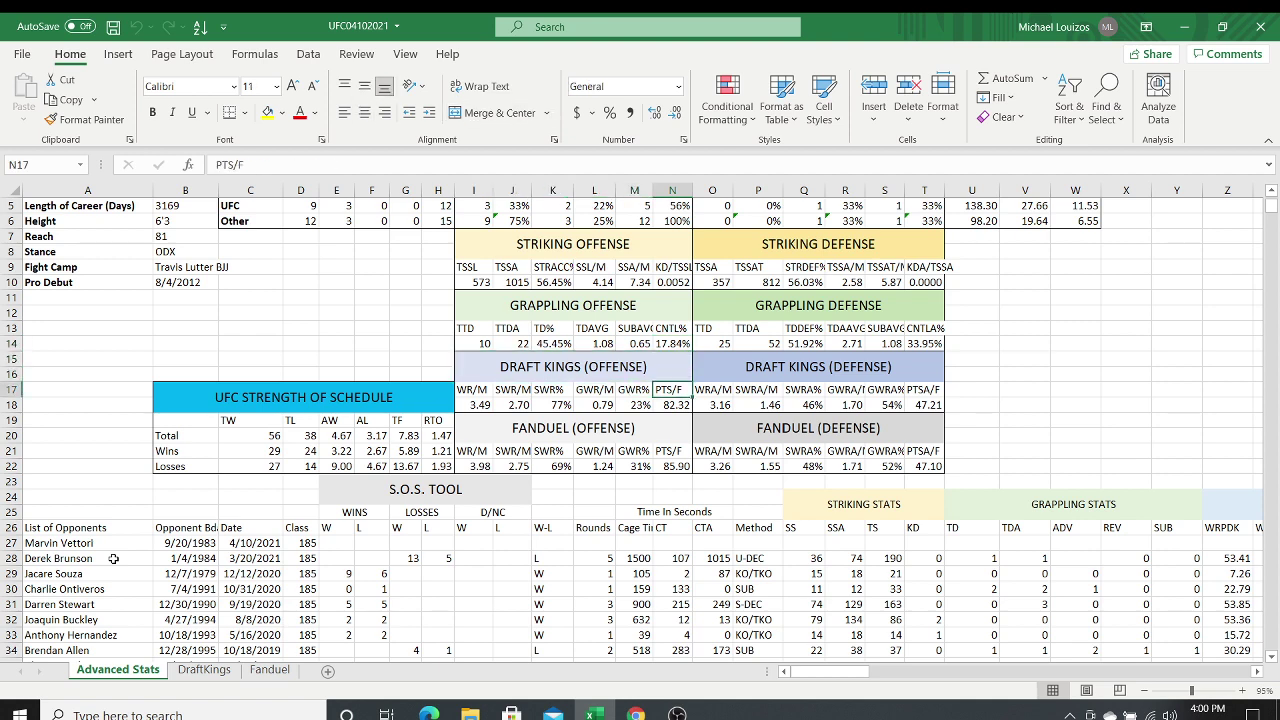
{"action": "key", "text": "Down"}
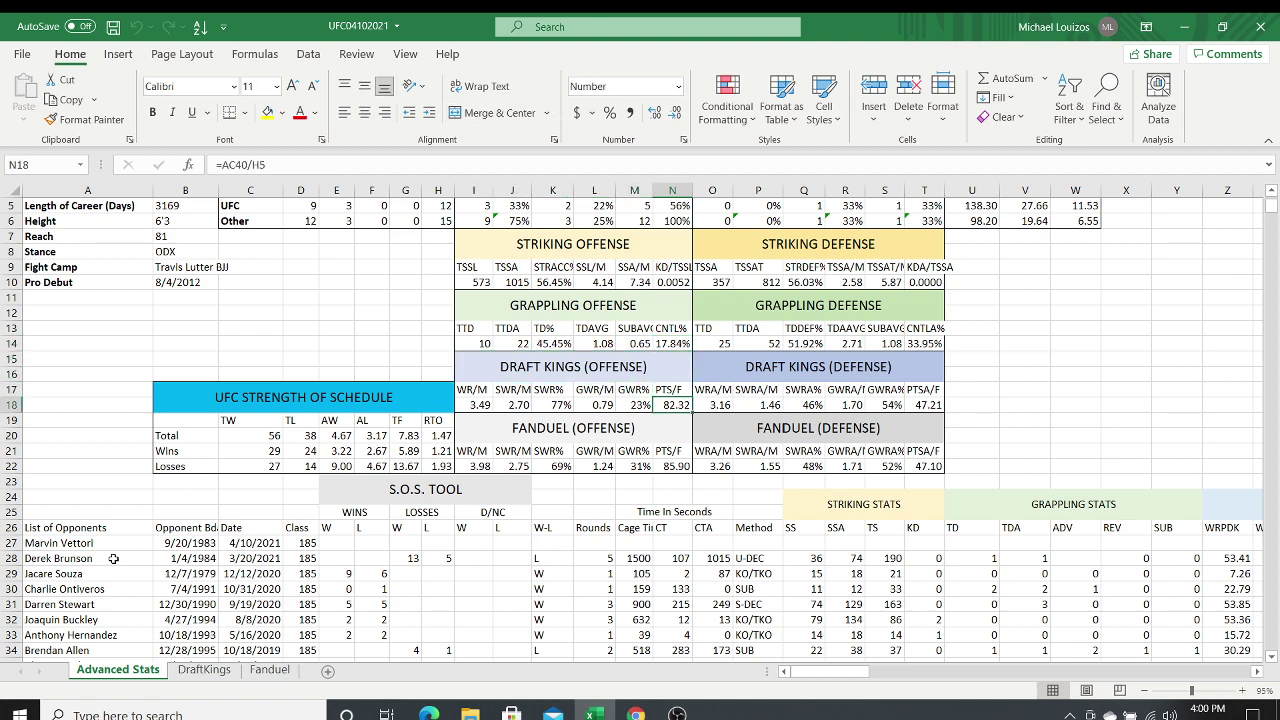
Step: Move back across the Draft Kings (Offense) figures in row 18 to the WR/M value and check its formula
{"action": "key", "text": "Left"}
{"action": "key", "text": "Left"}
{"action": "key", "text": "Left"}
{"action": "key", "text": "Left"}
{"action": "key", "text": "Left"}
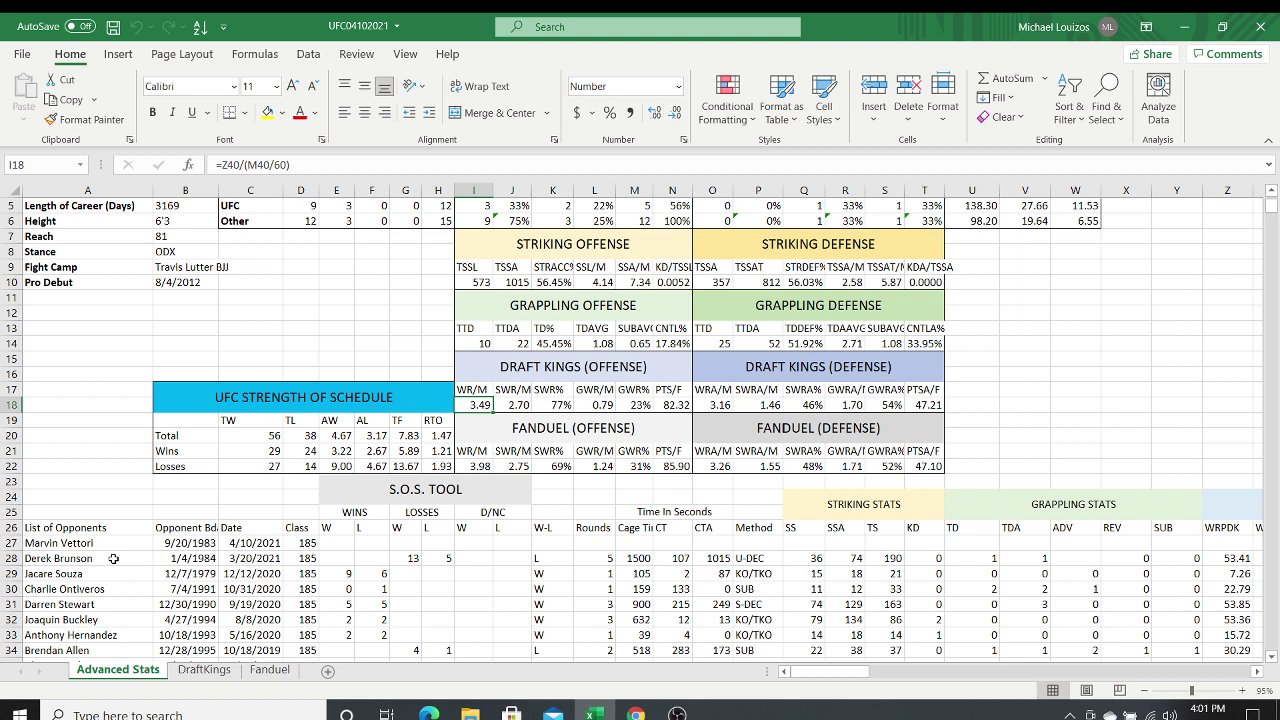
Step: Go across the Draft Kings (Offense) figures from WR/M to the PTS/F value and check its formula
{"action": "key", "text": "Right"}
{"action": "key", "text": "Right"}
{"action": "key", "text": "Right"}
{"action": "key", "text": "Right"}
{"action": "key", "text": "Right"}
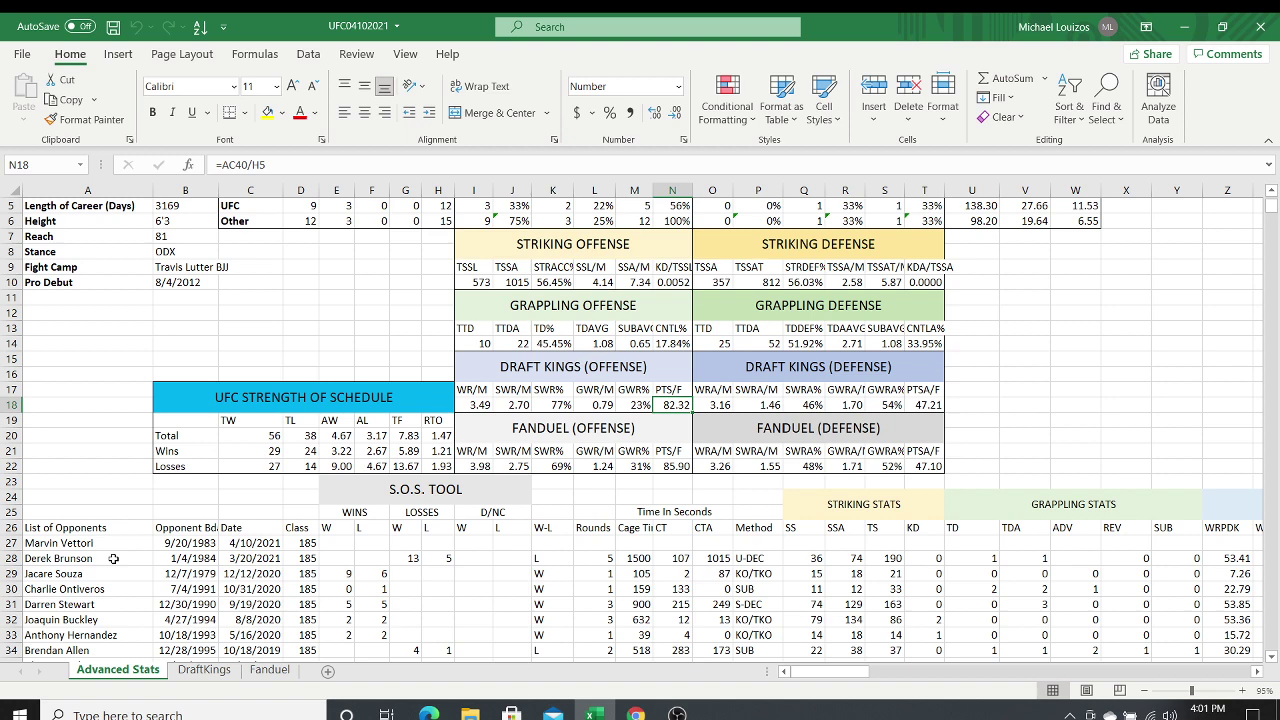
Step: Examine the formulas behind SWR/M, SWR%, GWR/M and GWR% in the Draft Kings (Offense) row
{"action": "key", "text": "Left"}
{"action": "key", "text": "Left"}
{"action": "key", "text": "Left"}
{"action": "key", "text": "Left"}
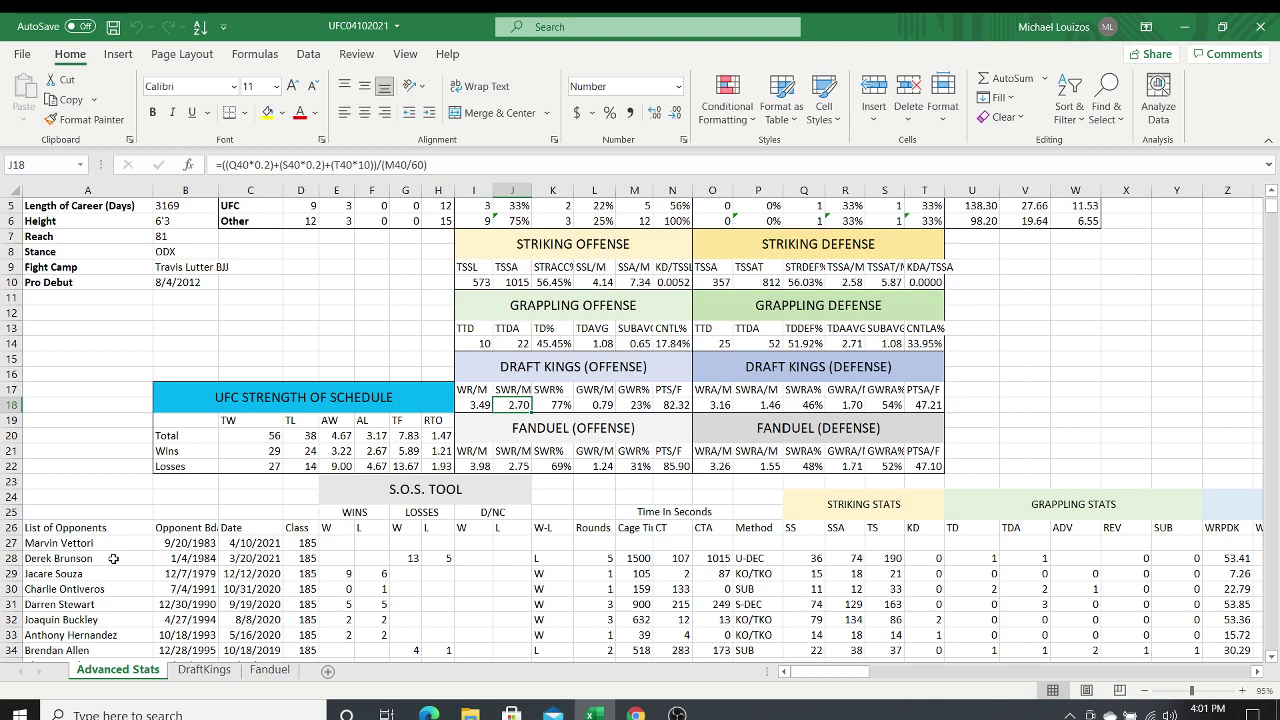
{"action": "key", "text": "Right"}
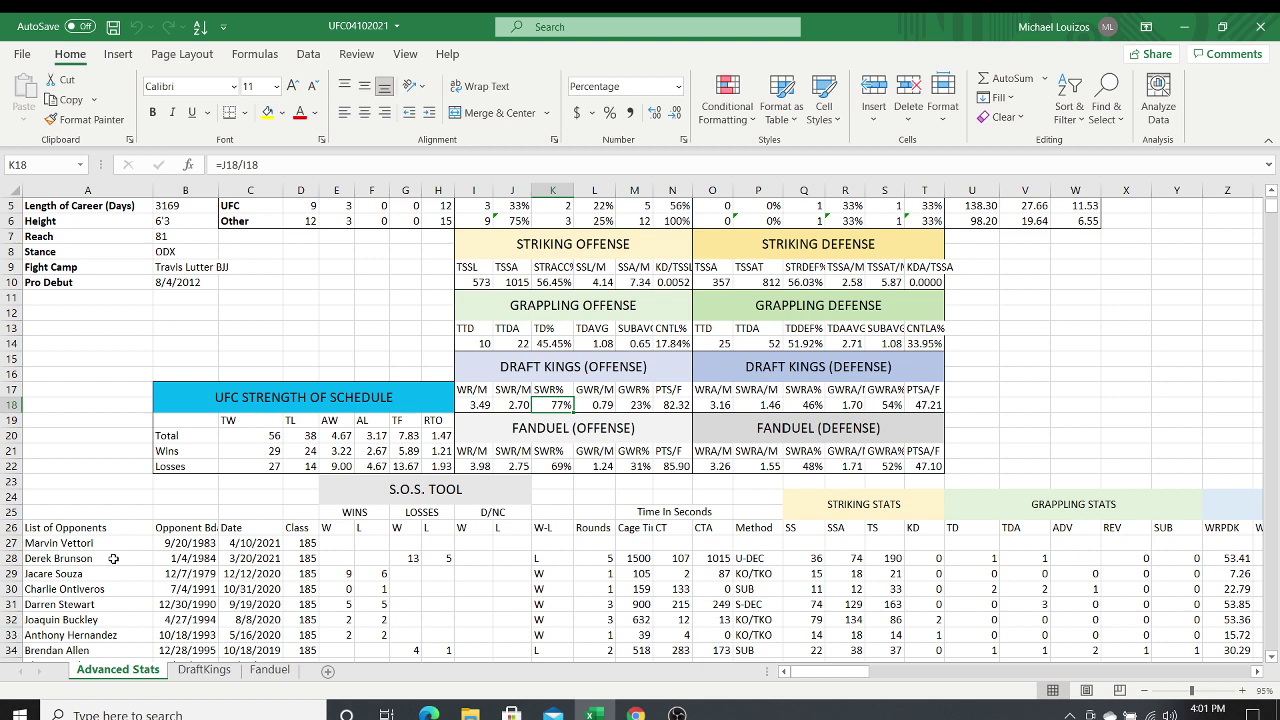
{"action": "key", "text": "Left"}
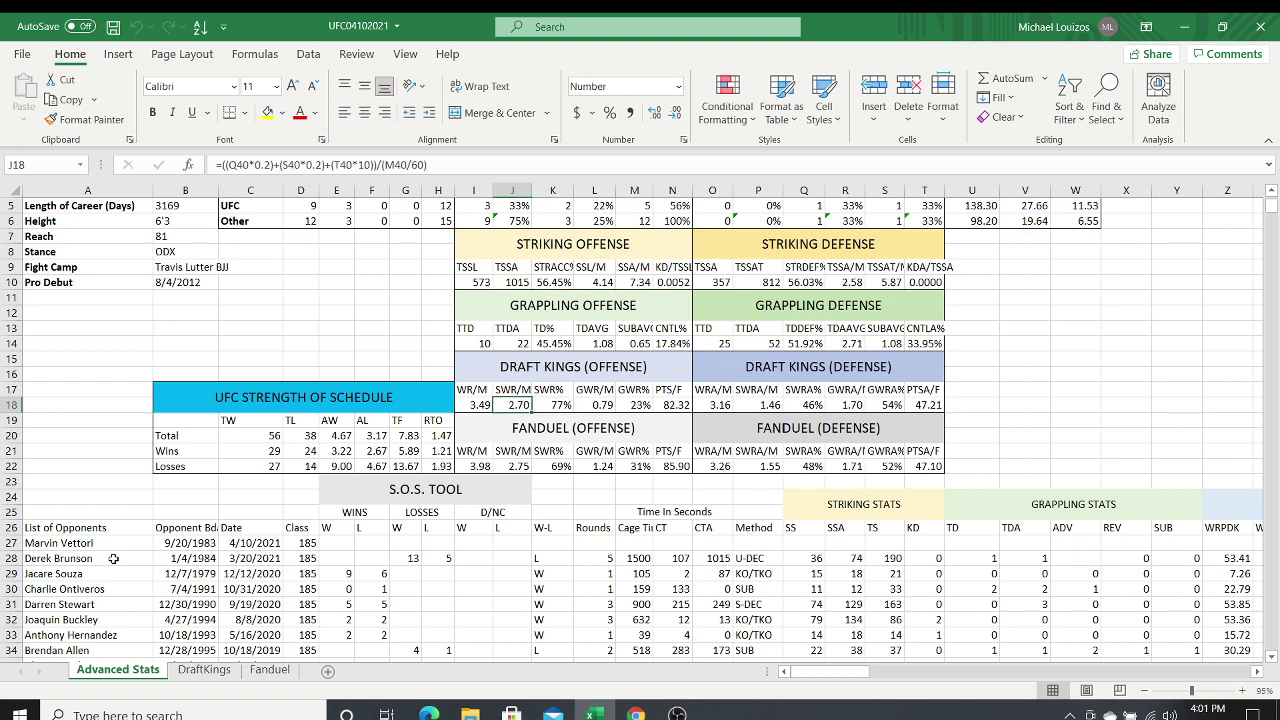
{"action": "key", "text": "Right"}
{"action": "key", "text": "Right"}
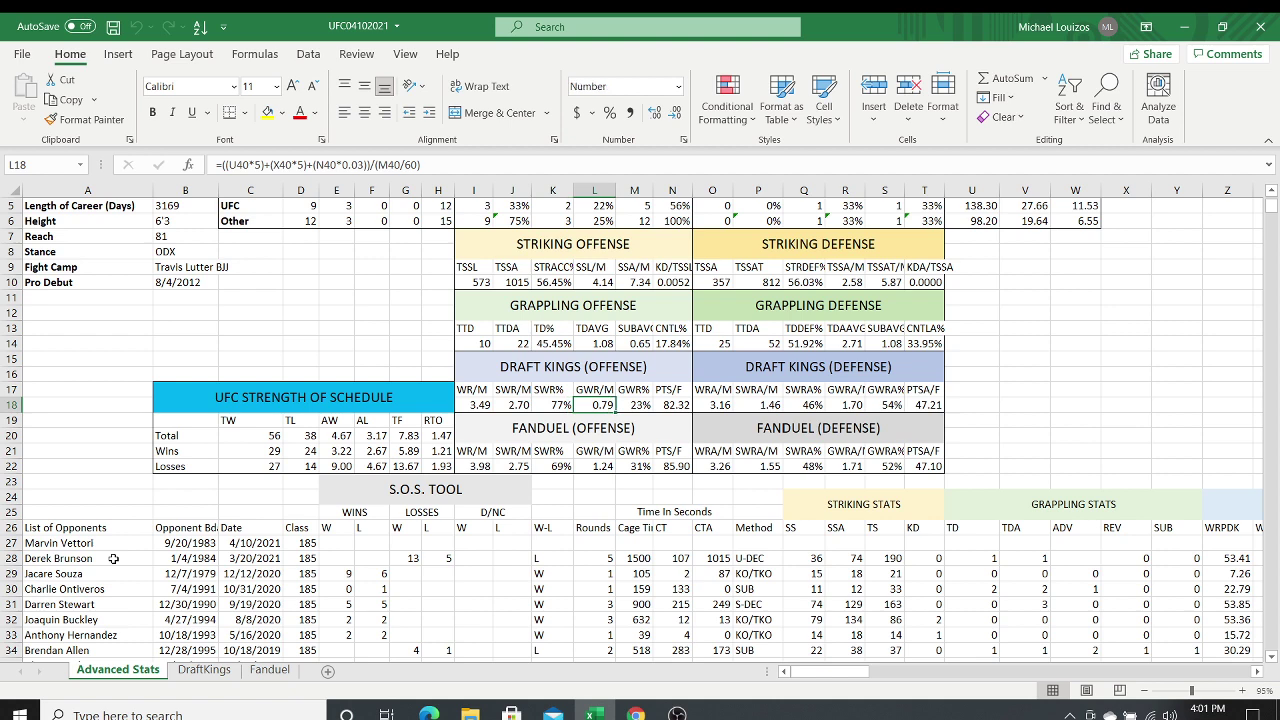
{"action": "key", "text": "Right"}
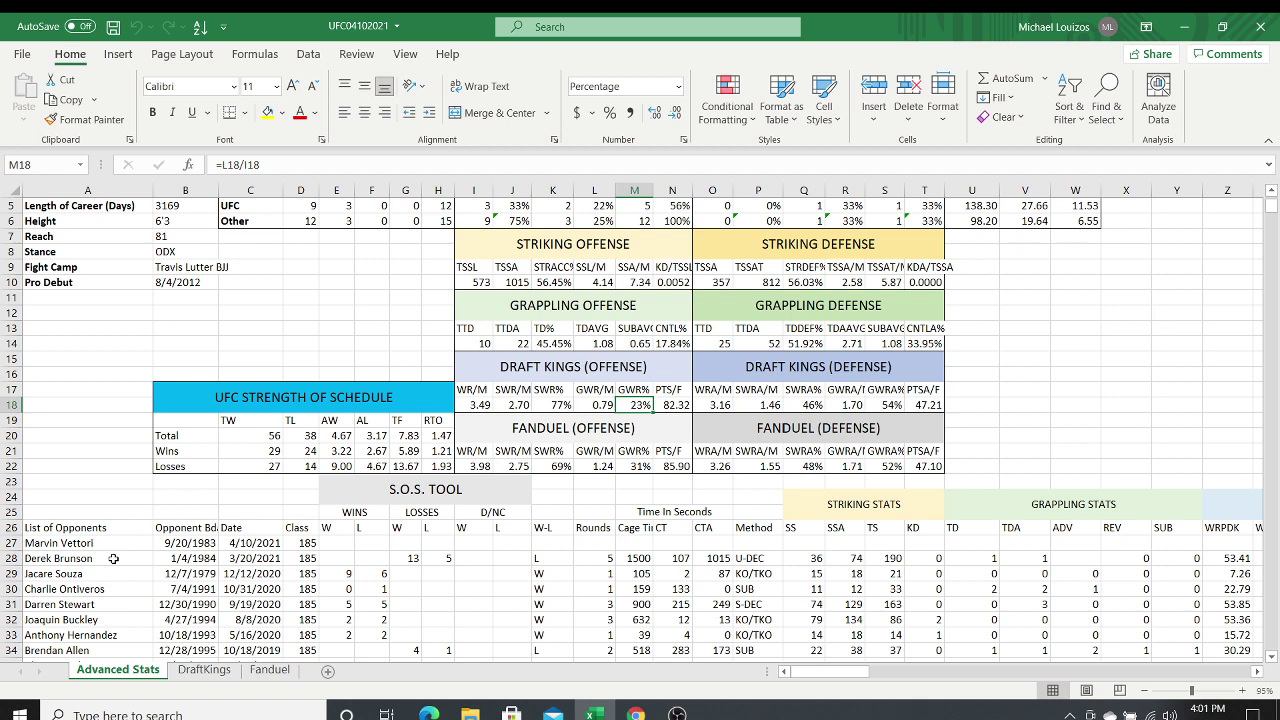
Step: Open the DraftKings sheet and check the Salary and Exp values of the first fighter in row 5
{"action": "left_click", "coordinate": [206, 670]}
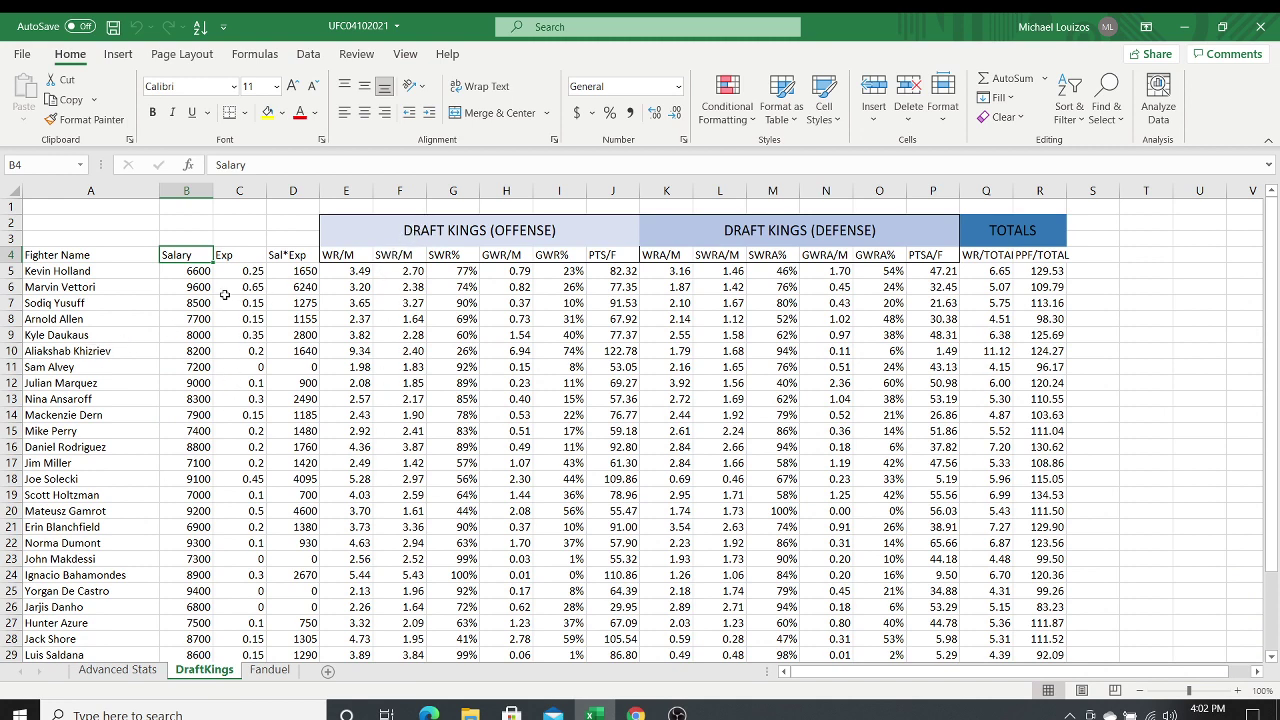
{"action": "left_click", "coordinate": [199, 271]}
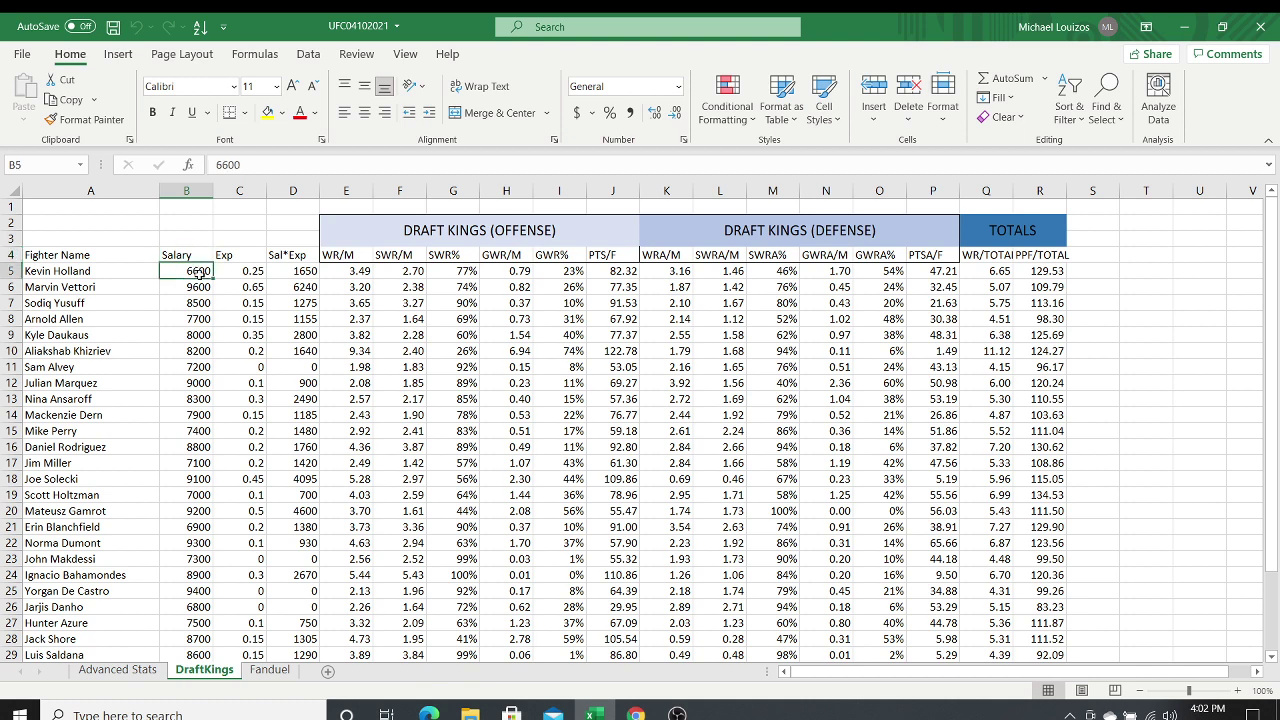
{"action": "key", "text": "Right"}
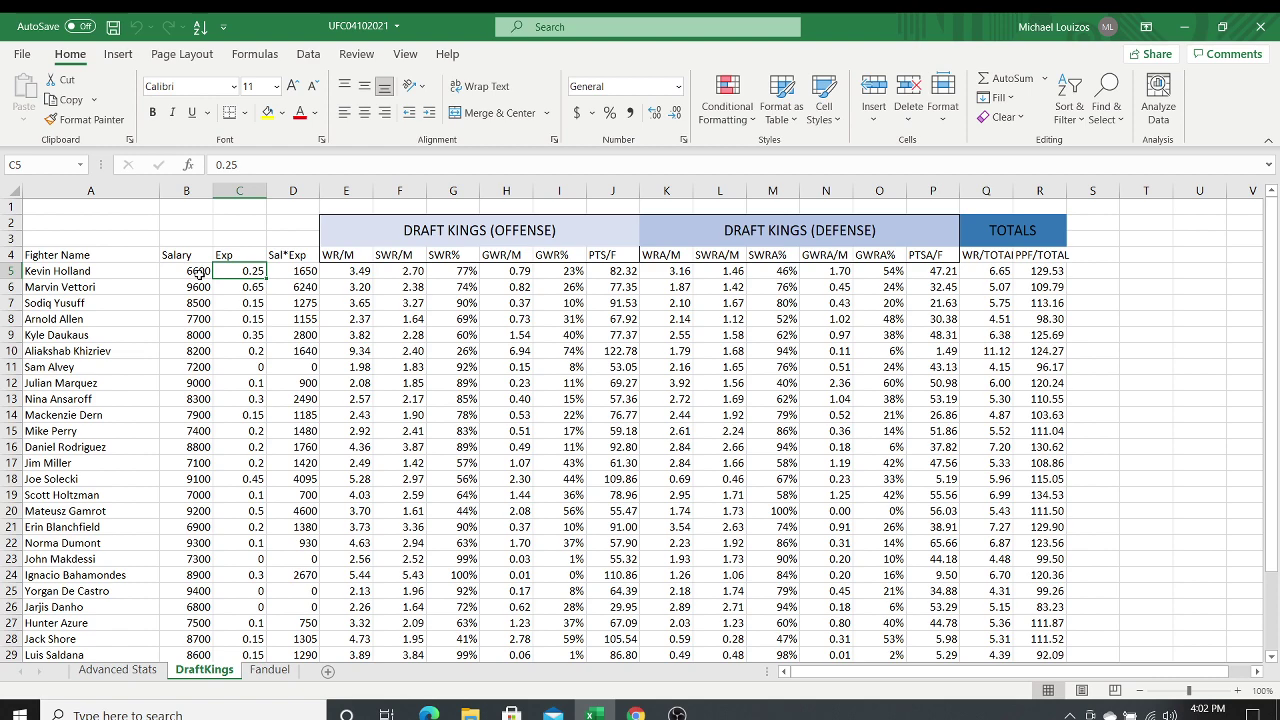
Step: Read down the Exp column of the DraftKings sheet from row 5 to row 31
{"action": "key", "text": "Down"}
{"action": "key", "text": "Down"}
{"action": "key", "text": "Down"}
{"action": "key", "text": "Down"}
{"action": "key", "text": "Down"}
{"action": "key", "text": "Down"}
{"action": "key", "text": "Down"}
{"action": "key", "text": "Down"}
{"action": "key", "text": "Down"}
{"action": "key", "text": "Down"}
{"action": "key", "text": "Down"}
{"action": "key", "text": "Down"}
{"action": "key", "text": "Down"}
{"action": "key", "text": "Down"}
{"action": "key", "text": "Down"}
{"action": "key", "text": "Down"}
{"action": "key", "text": "Down"}
{"action": "key", "text": "Down"}
{"action": "key", "text": "Down"}
{"action": "key", "text": "Down"}
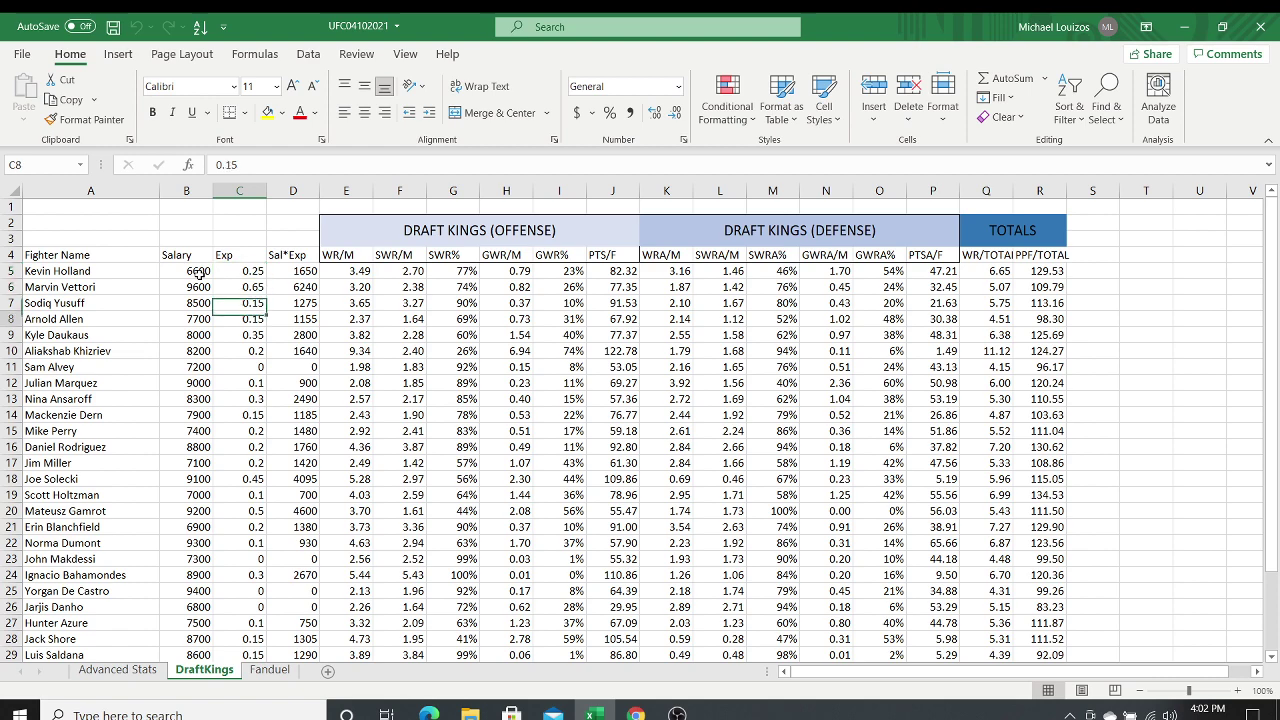
{"action": "key", "text": "Down"}
{"action": "key", "text": "Down"}
{"action": "key", "text": "Down"}
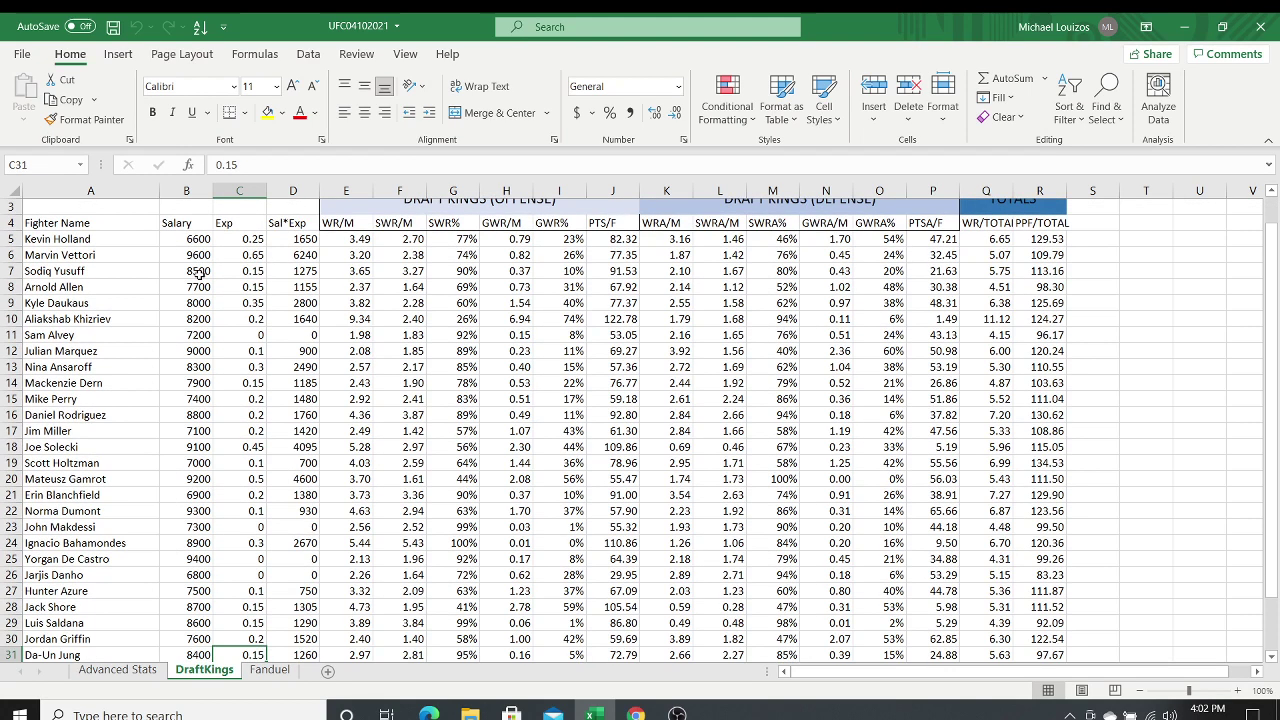
Step: Go back up the Exp column toward the first fighters in the list
{"action": "key", "text": "Up"}
{"action": "key", "text": "Up"}
{"action": "key", "text": "Up"}
{"action": "key", "text": "Up"}
{"action": "key", "text": "Up"}
{"action": "key", "text": "Up"}
{"action": "key", "text": "Up"}
{"action": "key", "text": "Up"}
{"action": "key", "text": "Up"}
{"action": "key", "text": "Up"}
{"action": "key", "text": "Up"}
{"action": "key", "text": "Up"}
{"action": "key", "text": "Up"}
{"action": "key", "text": "Up"}
{"action": "key", "text": "Up"}
{"action": "key", "text": "Up"}
{"action": "key", "text": "Up"}
{"action": "key", "text": "Up"}
{"action": "key", "text": "Up"}
{"action": "key", "text": "Up"}
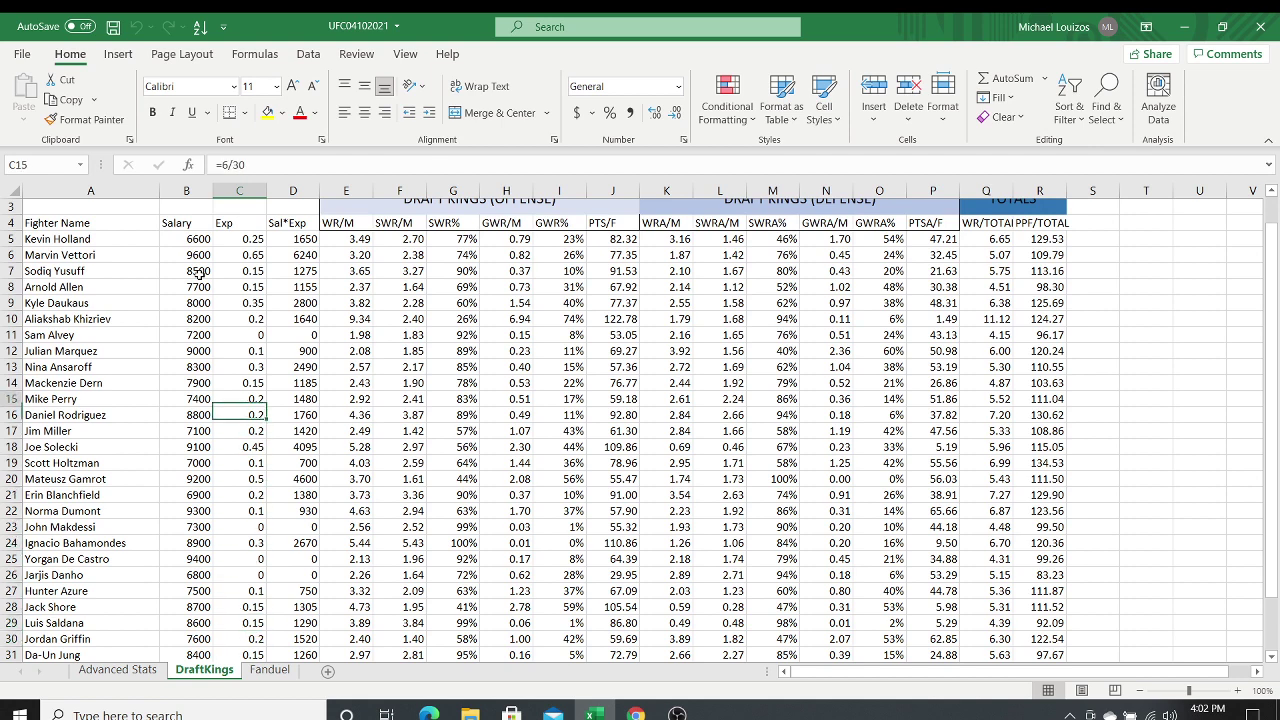
Step: Move across to the Draft Kings (Offense) WR/M column and compare the fighters' values from row 5 down to row 11
{"action": "key", "text": "Right"}
{"action": "key", "text": "Right"}
{"action": "key", "text": "Up"}
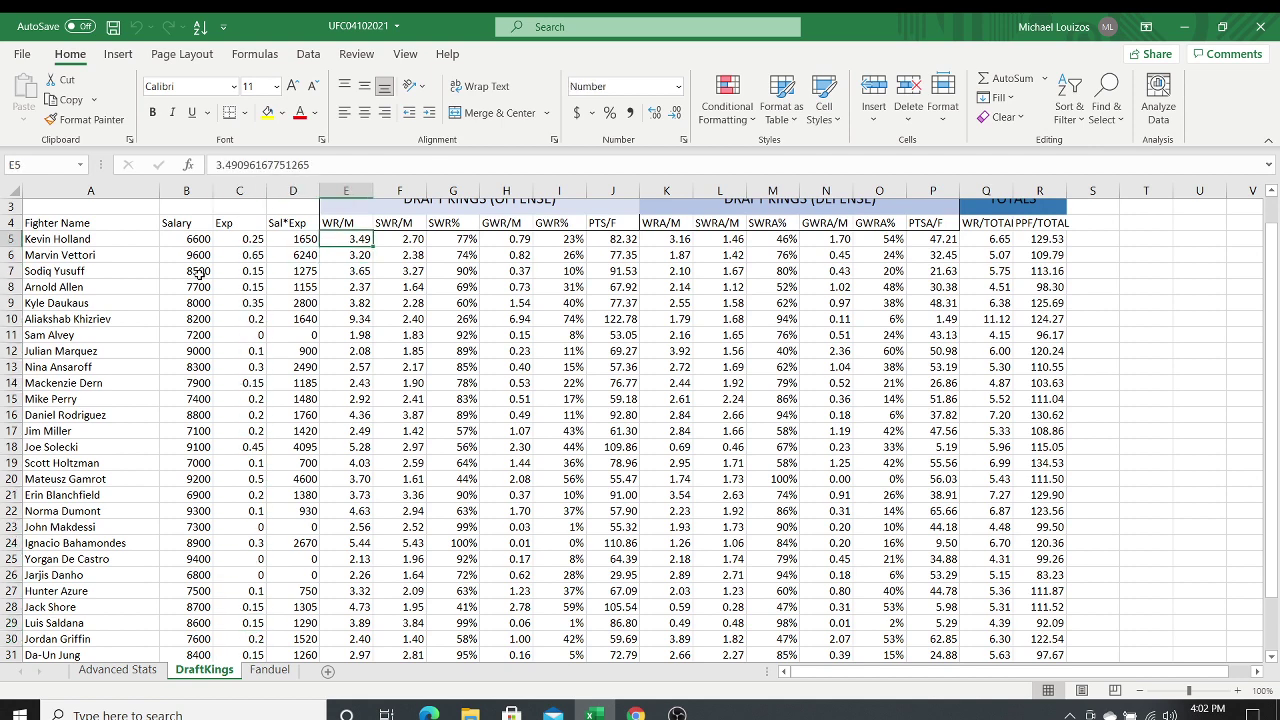
{"action": "key", "text": "Down"}
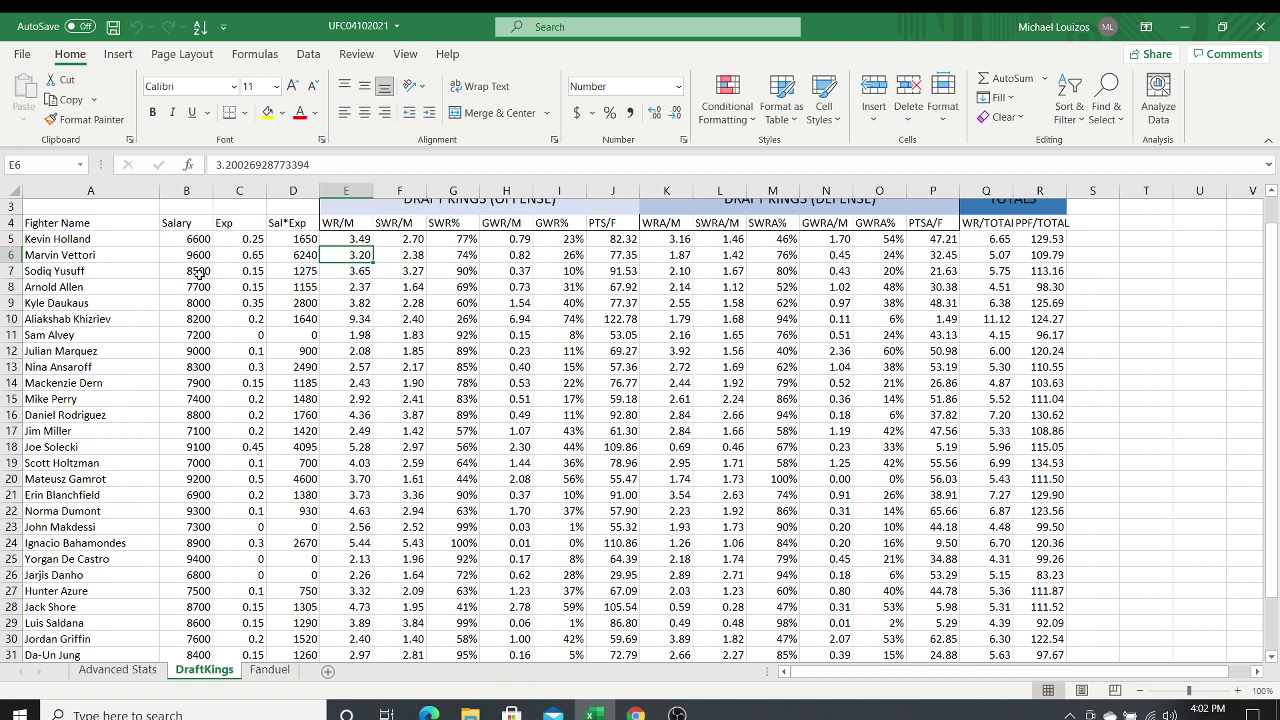
{"action": "key", "text": "Down"}
{"action": "key", "text": "Down"}
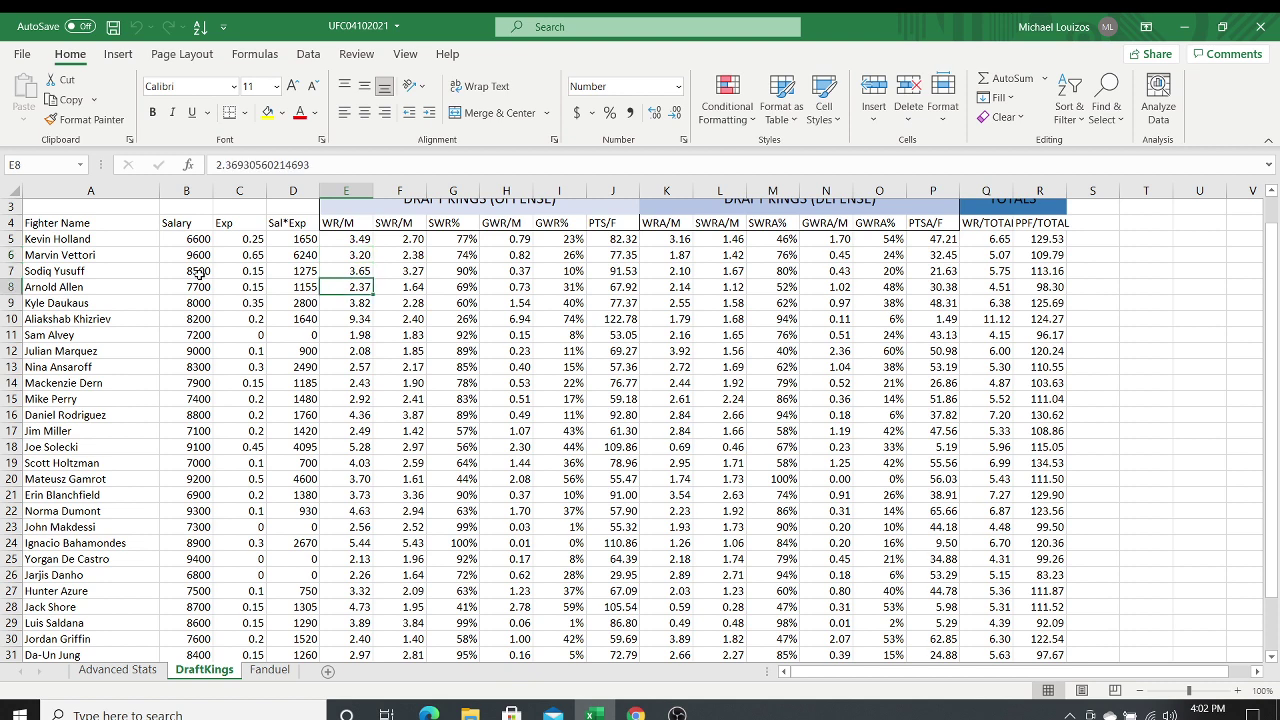
{"action": "key", "text": "Down"}
{"action": "key", "text": "Down"}
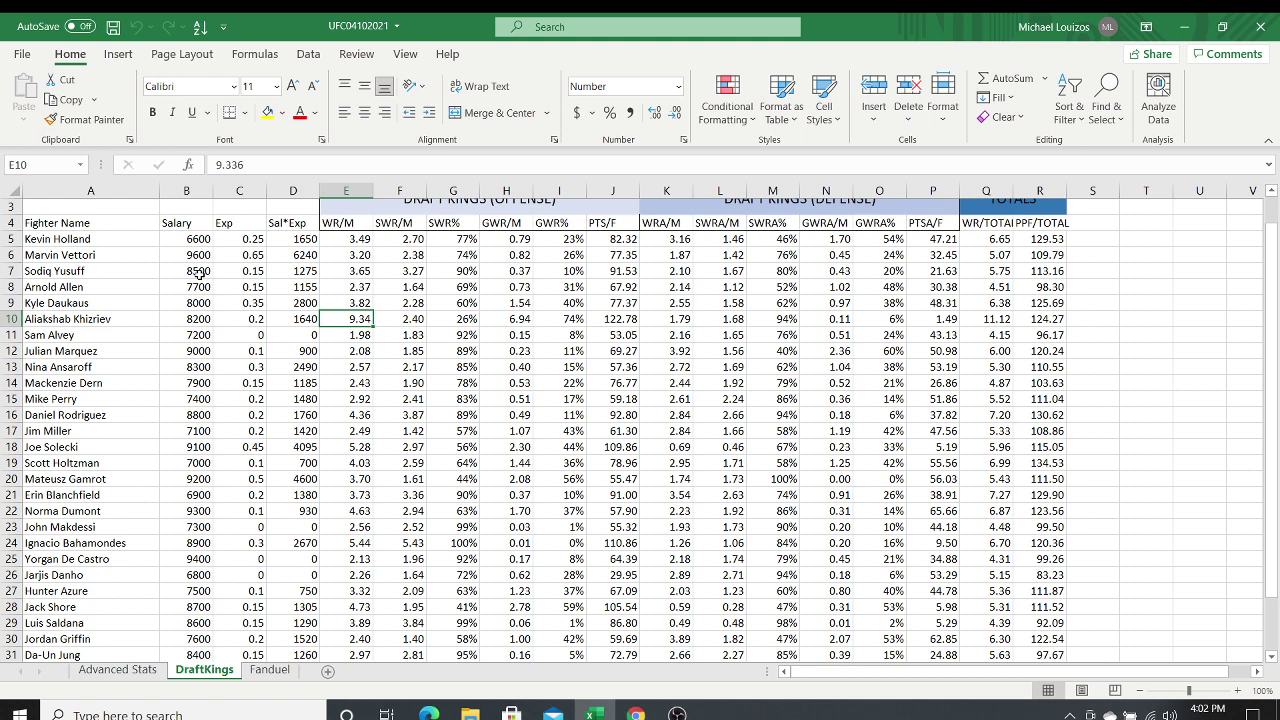
{"action": "key", "text": "Down"}
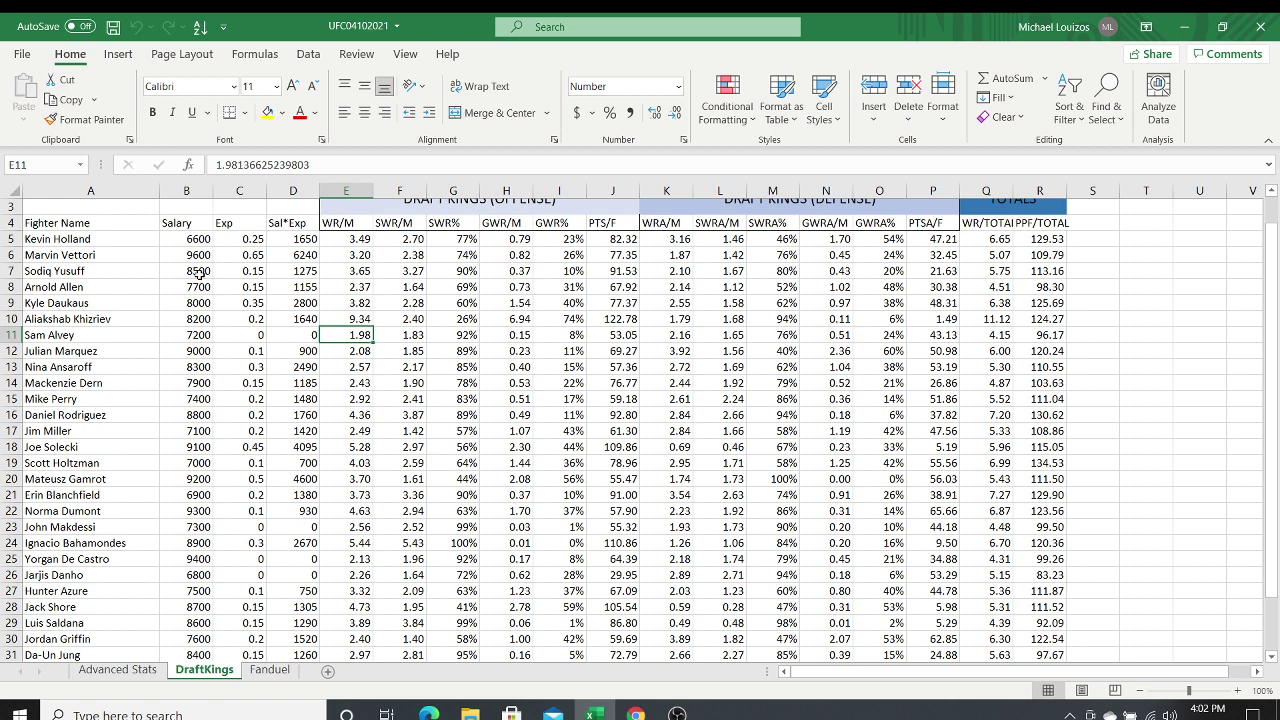
Step: Continue comparing the fighters' Draft Kings (Offense) WR/M values from row 11 down to row 18
{"action": "key", "text": "Down"}
{"action": "key", "text": "Down"}
{"action": "key", "text": "Down"}
{"action": "key", "text": "Down"}
{"action": "key", "text": "Down"}
{"action": "key", "text": "Down"}
{"action": "key", "text": "Down"}
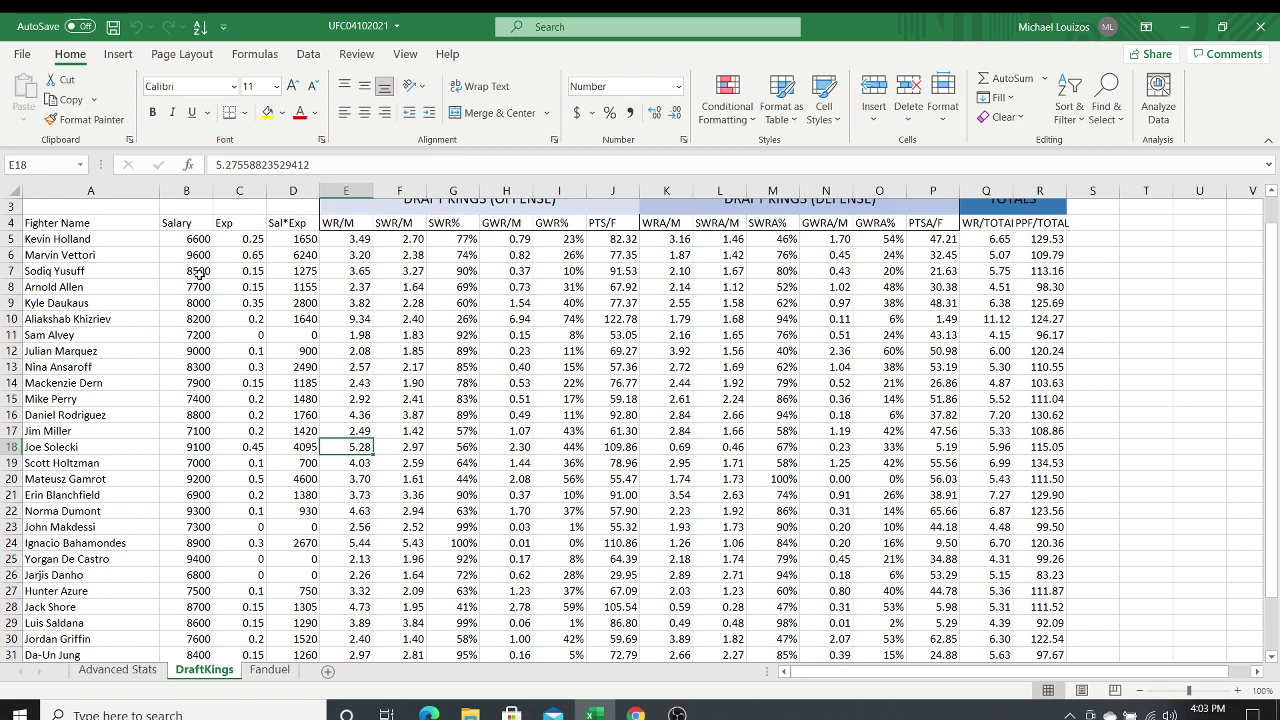
Step: Go back up the WR/M column to row 1 above the Draft Kings (Offense) heading
{"action": "key", "text": "Up"}
{"action": "key", "text": "Up"}
{"action": "key", "text": "Up"}
{"action": "key", "text": "Up"}
{"action": "key", "text": "Up"}
{"action": "key", "text": "Up"}
{"action": "key", "text": "Up"}
{"action": "key", "text": "Up"}
{"action": "key", "text": "Up"}
{"action": "key", "text": "Up"}
{"action": "key", "text": "Up"}
{"action": "key", "text": "Up"}
{"action": "key", "text": "Up"}
{"action": "key", "text": "Up"}
{"action": "key", "text": "Up"}
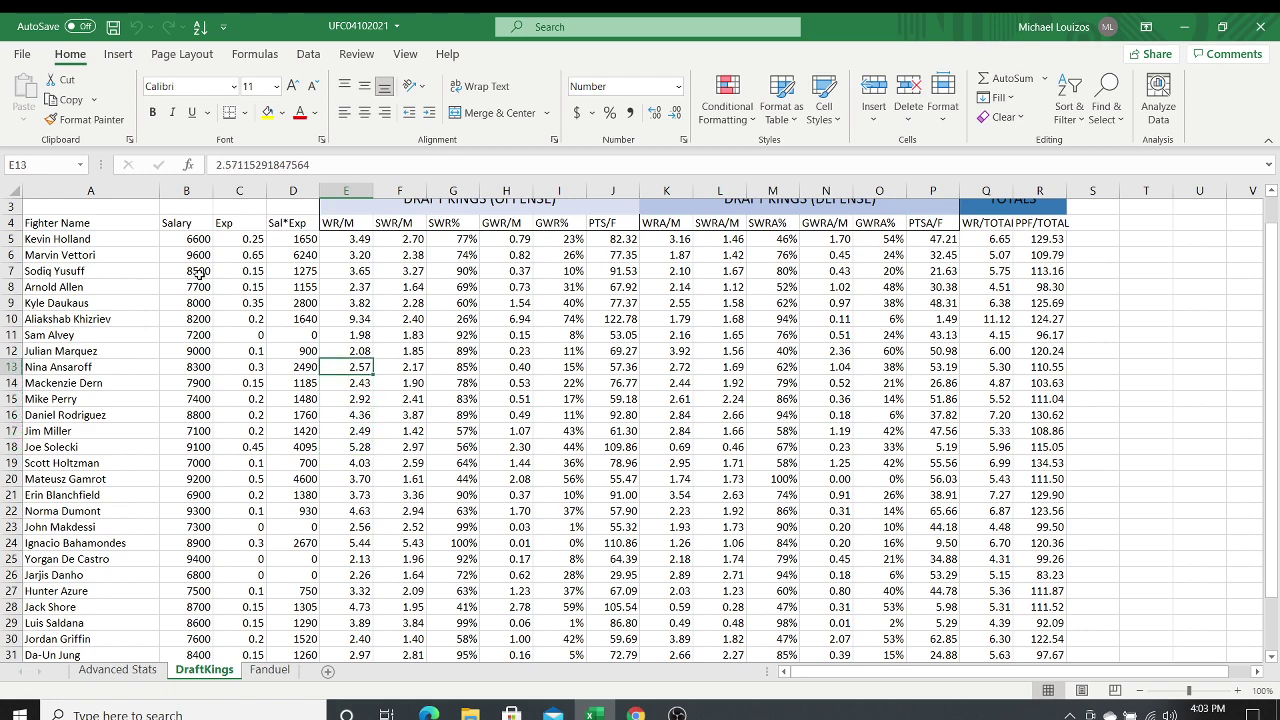
{"action": "key", "text": "Up"}
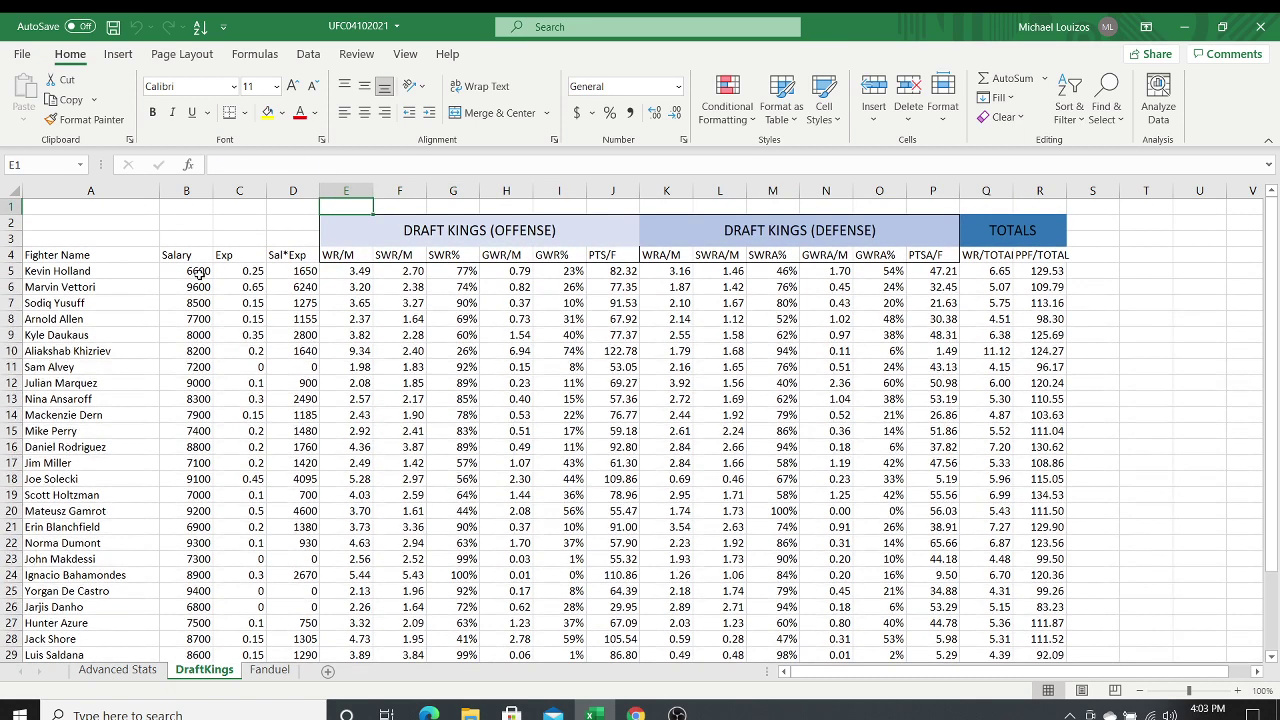
Step: Move across to the Draft Kings (Defense) SWRA/M column and check the values in rows 5 and 6
{"action": "key", "text": "Right"}
{"action": "key", "text": "Right"}
{"action": "key", "text": "Right"}
{"action": "key", "text": "Right"}
{"action": "key", "text": "Right"}
{"action": "key", "text": "Right"}
{"action": "key", "text": "Right"}
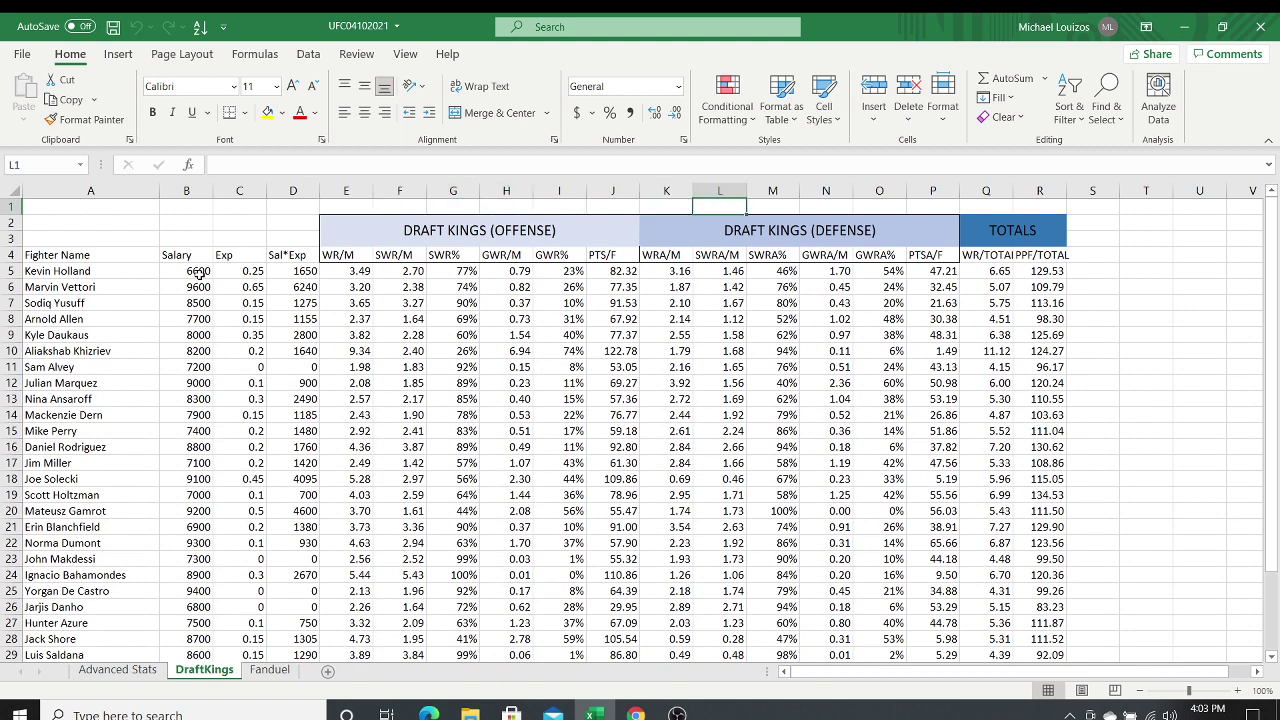
{"action": "key", "text": "Down"}
{"action": "key", "text": "Down"}
{"action": "key", "text": "Down"}
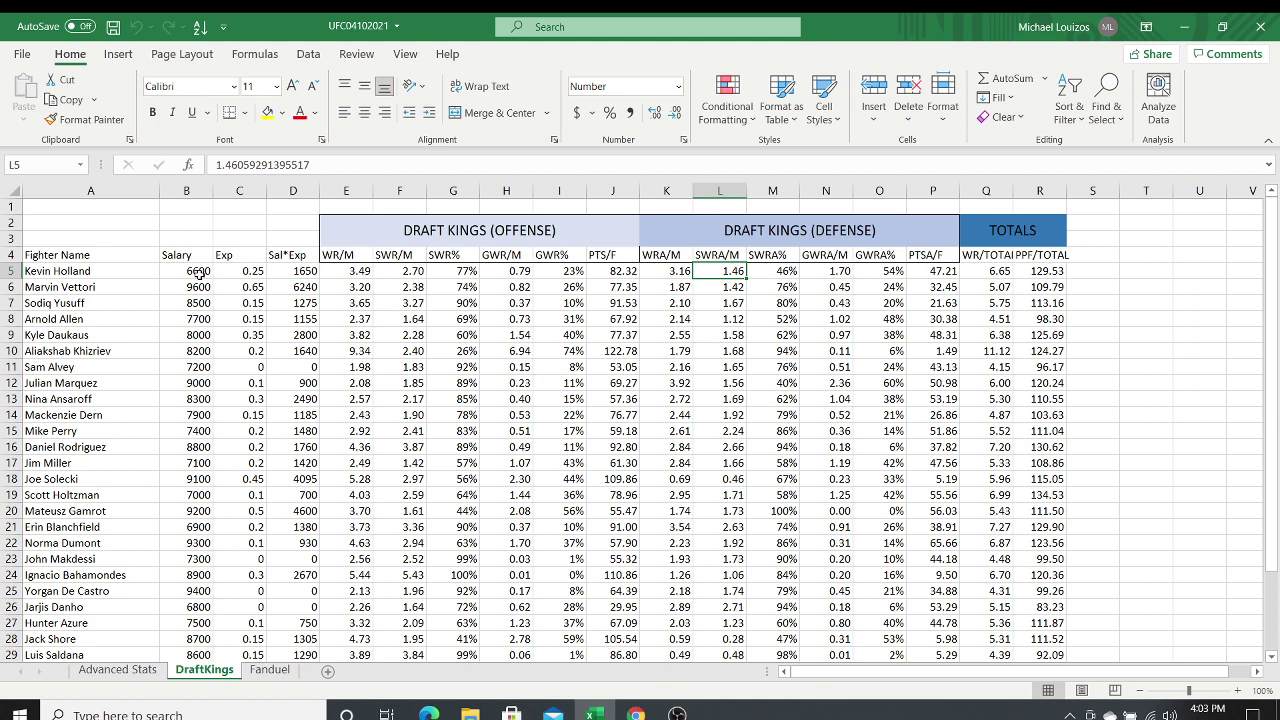
{"action": "key", "text": "Down"}
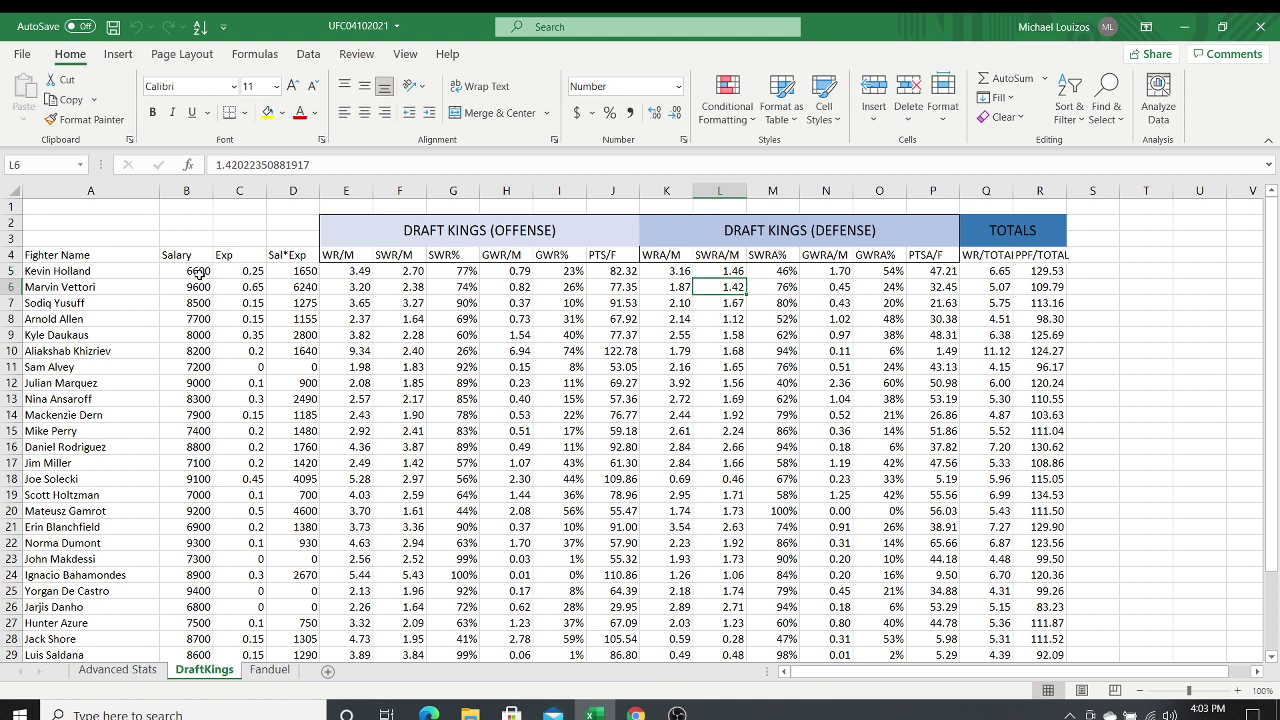
Step: Compare the second fighter's offensive WR/M with the defensive WRA/M in row 6
{"action": "key", "text": "Left"}
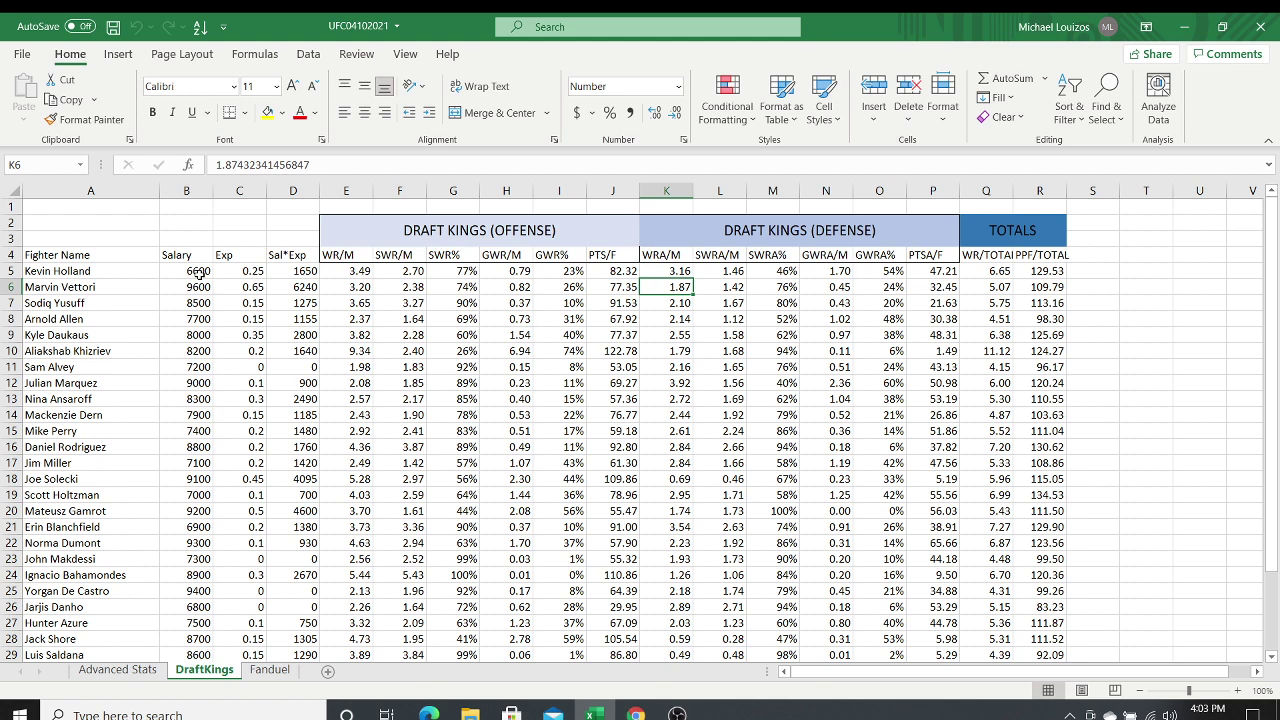
{"action": "key", "text": "Left"}
{"action": "key", "text": "Left"}
{"action": "key", "text": "Left"}
{"action": "key", "text": "Left"}
{"action": "key", "text": "Left"}
{"action": "key", "text": "Left"}
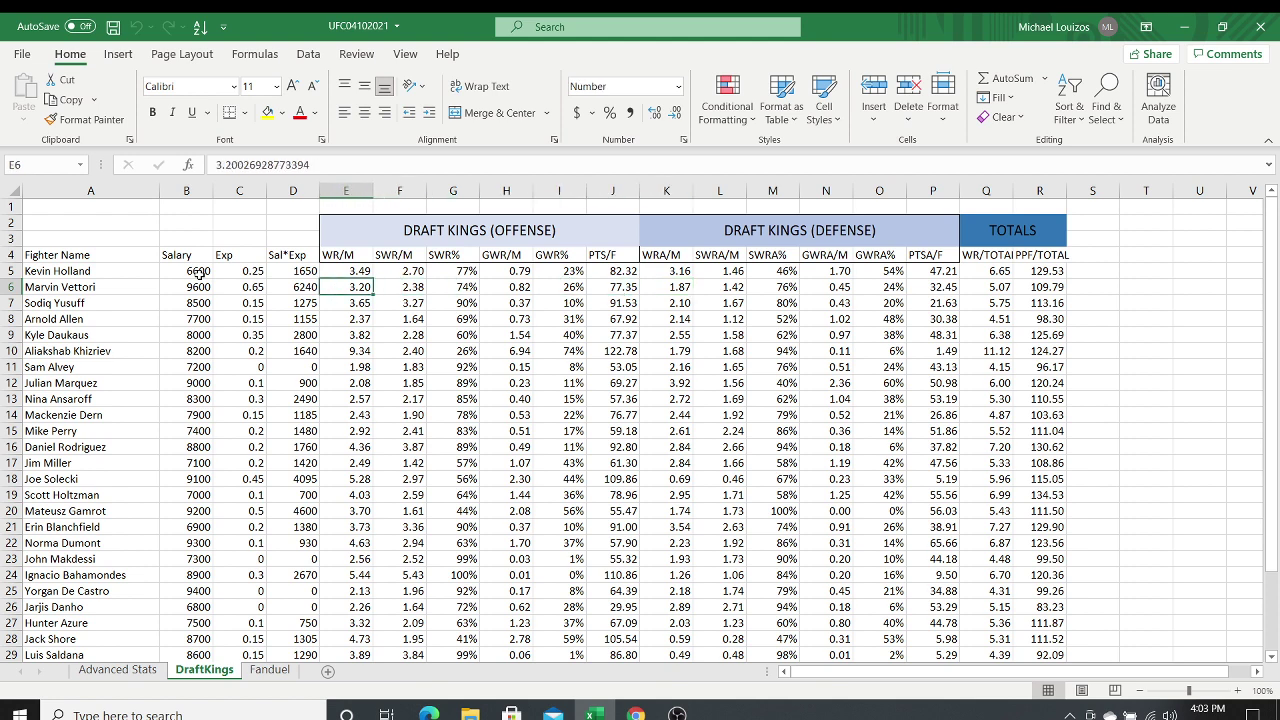
{"action": "key", "text": "Right"}
{"action": "key", "text": "Right"}
{"action": "key", "text": "Right"}
{"action": "key", "text": "Right"}
{"action": "key", "text": "Right"}
{"action": "key", "text": "Right"}
{"action": "key", "text": "Right"}
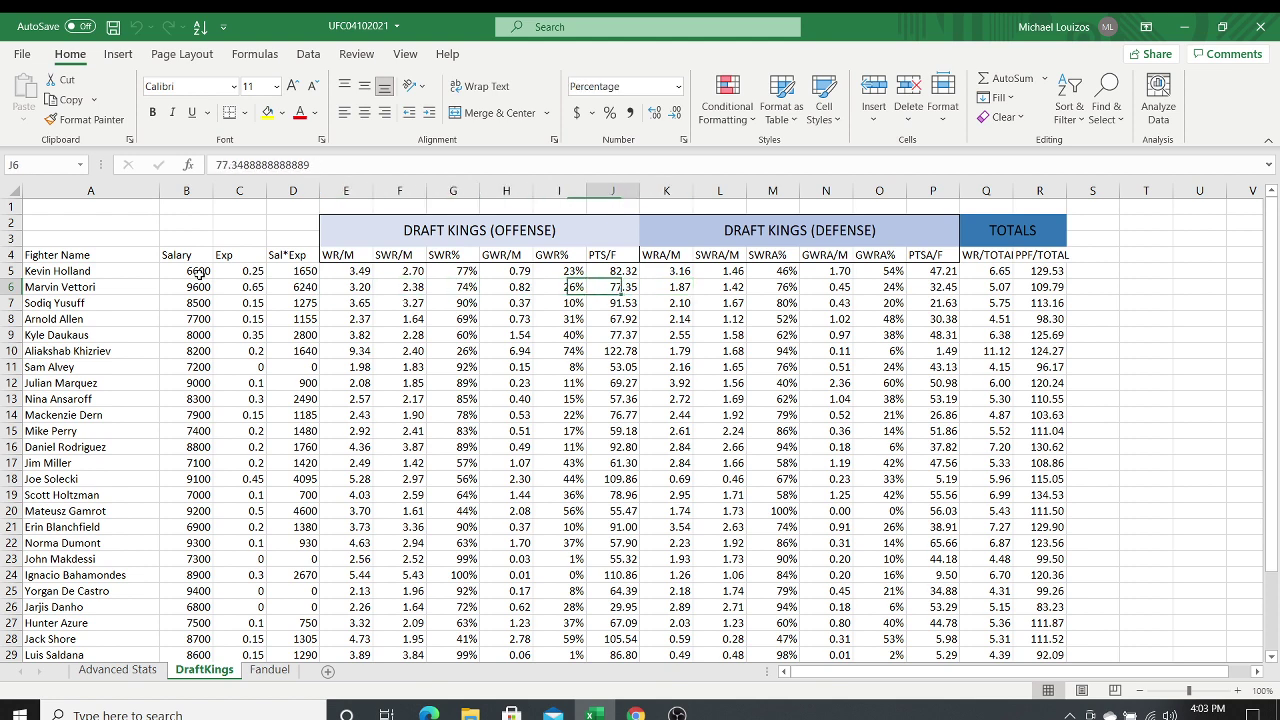
{"action": "key", "text": "Left"}
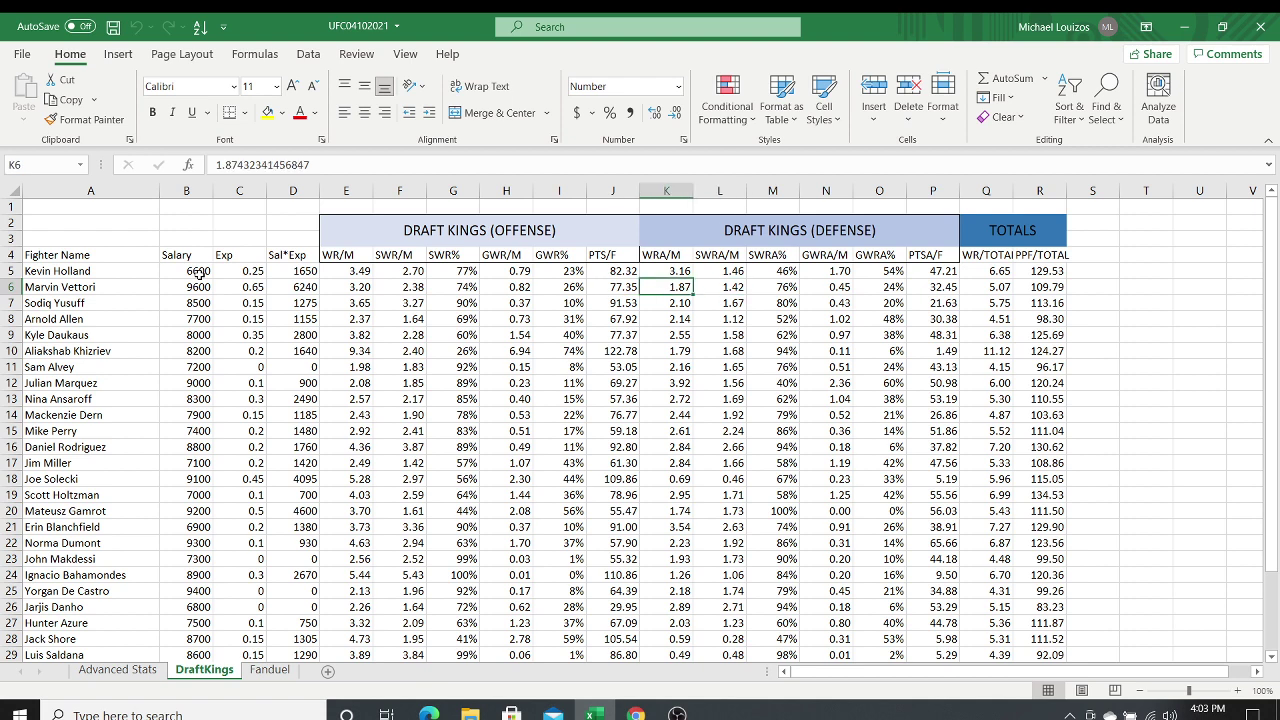
Step: Read down the Draft Kings (Defense) WRA/M column from row 6 to row 18
{"action": "key", "text": "Down"}
{"action": "key", "text": "Down"}
{"action": "key", "text": "Down"}
{"action": "key", "text": "Down"}
{"action": "key", "text": "Down"}
{"action": "key", "text": "Down"}
{"action": "key", "text": "Down"}
{"action": "key", "text": "Down"}
{"action": "key", "text": "Down"}
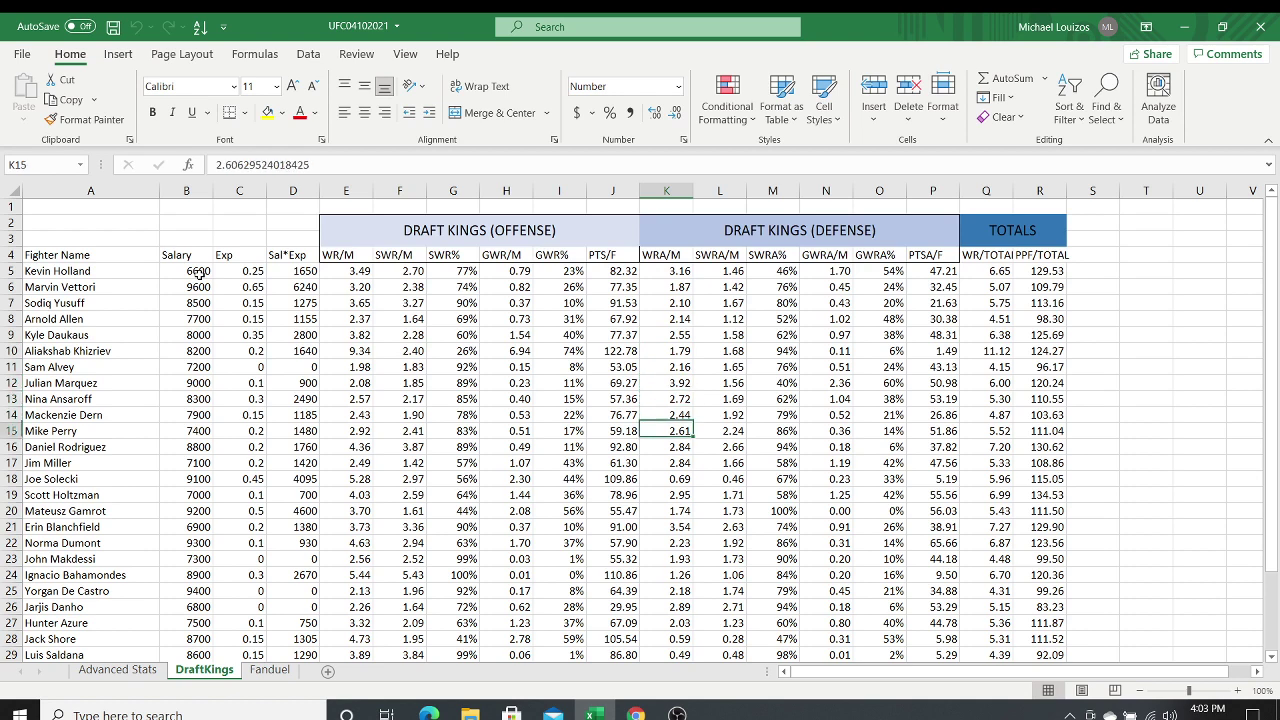
{"action": "key", "text": "Down"}
{"action": "key", "text": "Down"}
{"action": "key", "text": "Down"}
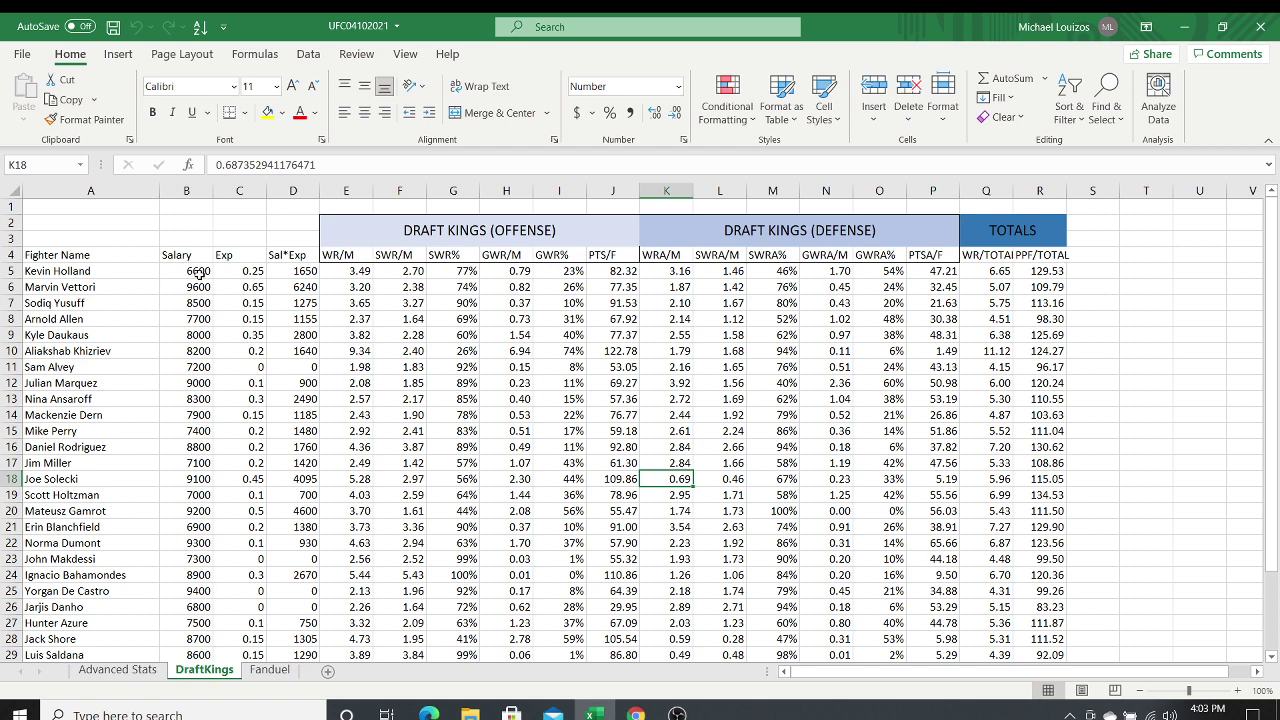
Step: Read across the defensive values in row 18 from WRA/M to the WR/TOTAL column
{"action": "key", "text": "Right"}
{"action": "key", "text": "Right"}
{"action": "key", "text": "Right"}
{"action": "key", "text": "Right"}
{"action": "key", "text": "Right"}
{"action": "key", "text": "Right"}
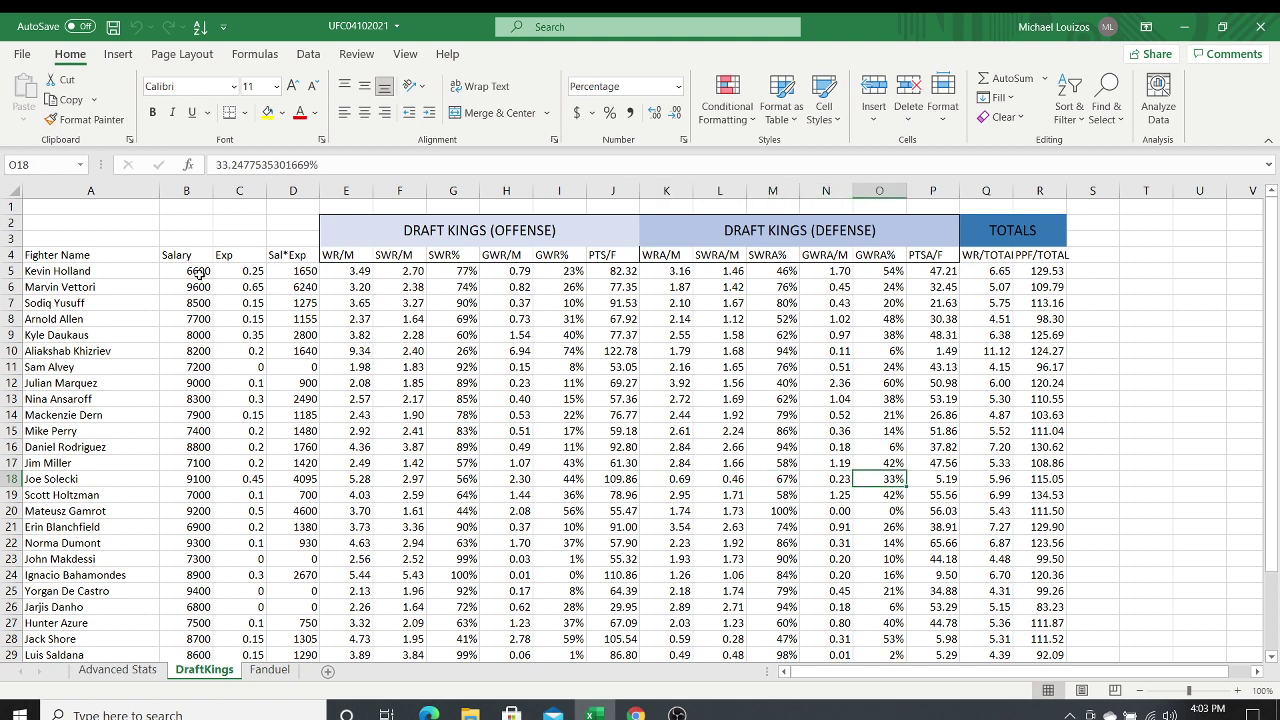
Step: Go up the WR/TOTAL column to its header and inspect the first fighter's total formula in row 5
{"action": "key", "text": "Up"}
{"action": "key", "text": "Up"}
{"action": "key", "text": "Up"}
{"action": "key", "text": "Up"}
{"action": "key", "text": "Up"}
{"action": "key", "text": "Up"}
{"action": "key", "text": "Up"}
{"action": "key", "text": "Up"}
{"action": "key", "text": "Up"}
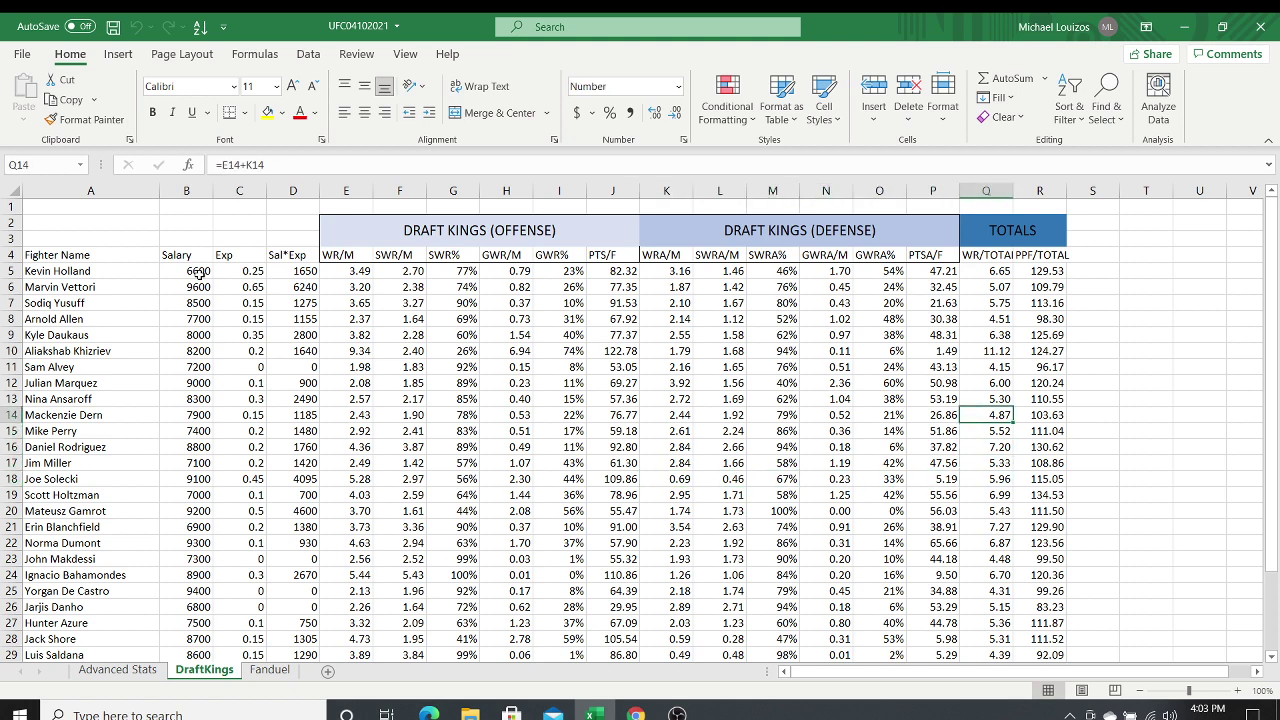
{"action": "key", "text": "Up"}
{"action": "key", "text": "Up"}
{"action": "key", "text": "Up"}
{"action": "key", "text": "Up"}
{"action": "key", "text": "Up"}
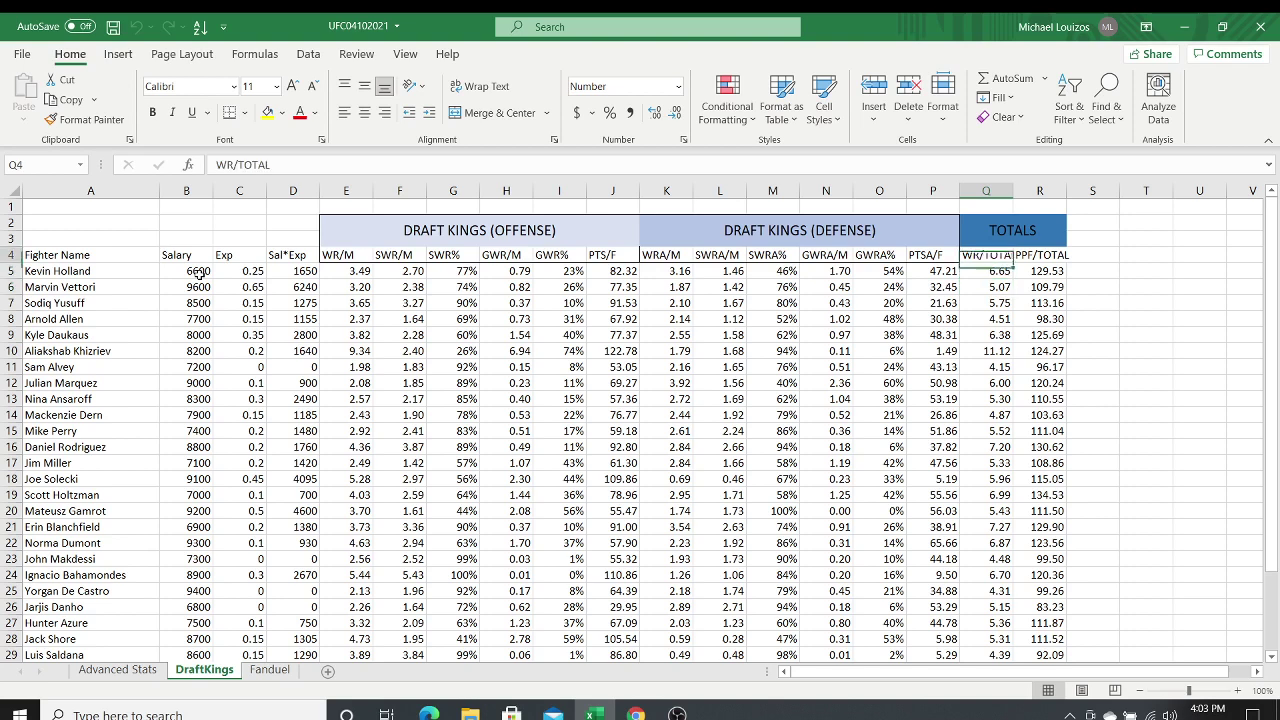
{"action": "key", "text": "Down"}
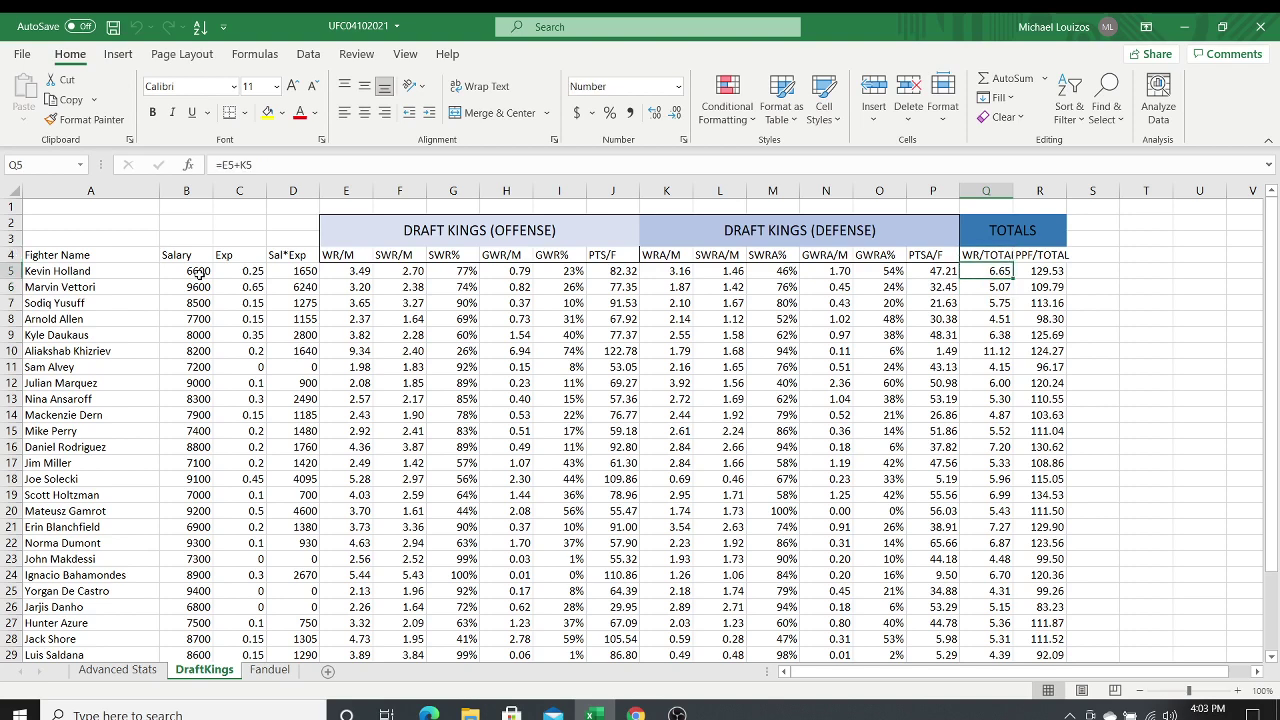
Step: Trace the row 5 WR/TOTAL formula back to the offensive WR/M value in E5
{"action": "key", "text": "Left"}
{"action": "key", "text": "Left"}
{"action": "key", "text": "Left"}
{"action": "key", "text": "Left"}
{"action": "key", "text": "Left"}
{"action": "key", "text": "Left"}
{"action": "key", "text": "Left"}
{"action": "key", "text": "Left"}
{"action": "key", "text": "Left"}
{"action": "key", "text": "Left"}
{"action": "key", "text": "Left"}
{"action": "key", "text": "Left"}
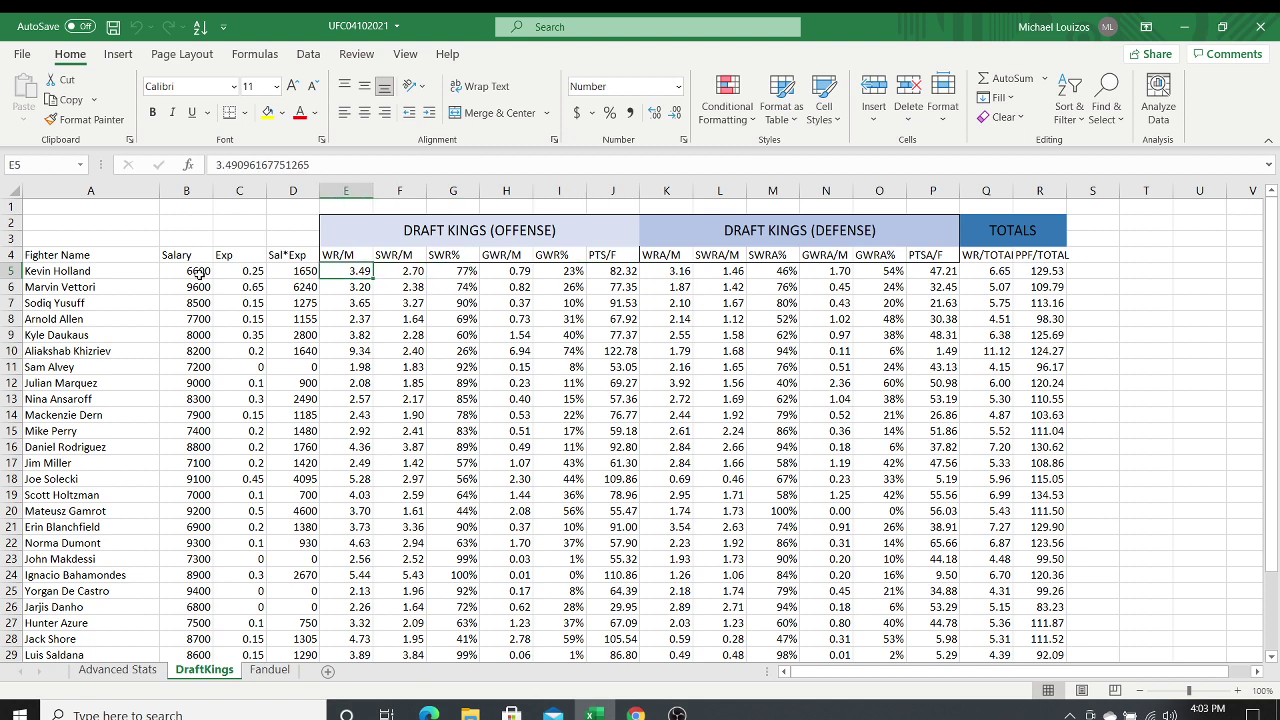
Step: Return along row 5 to the WR/TOTAL formula in Q5
{"action": "key", "text": "Right"}
{"action": "key", "text": "Right"}
{"action": "key", "text": "Right"}
{"action": "key", "text": "Right"}
{"action": "key", "text": "Right"}
{"action": "key", "text": "Right"}
{"action": "key", "text": "Right"}
{"action": "key", "text": "Right"}
{"action": "key", "text": "Right"}
{"action": "key", "text": "Right"}
{"action": "key", "text": "Right"}
{"action": "key", "text": "Right"}
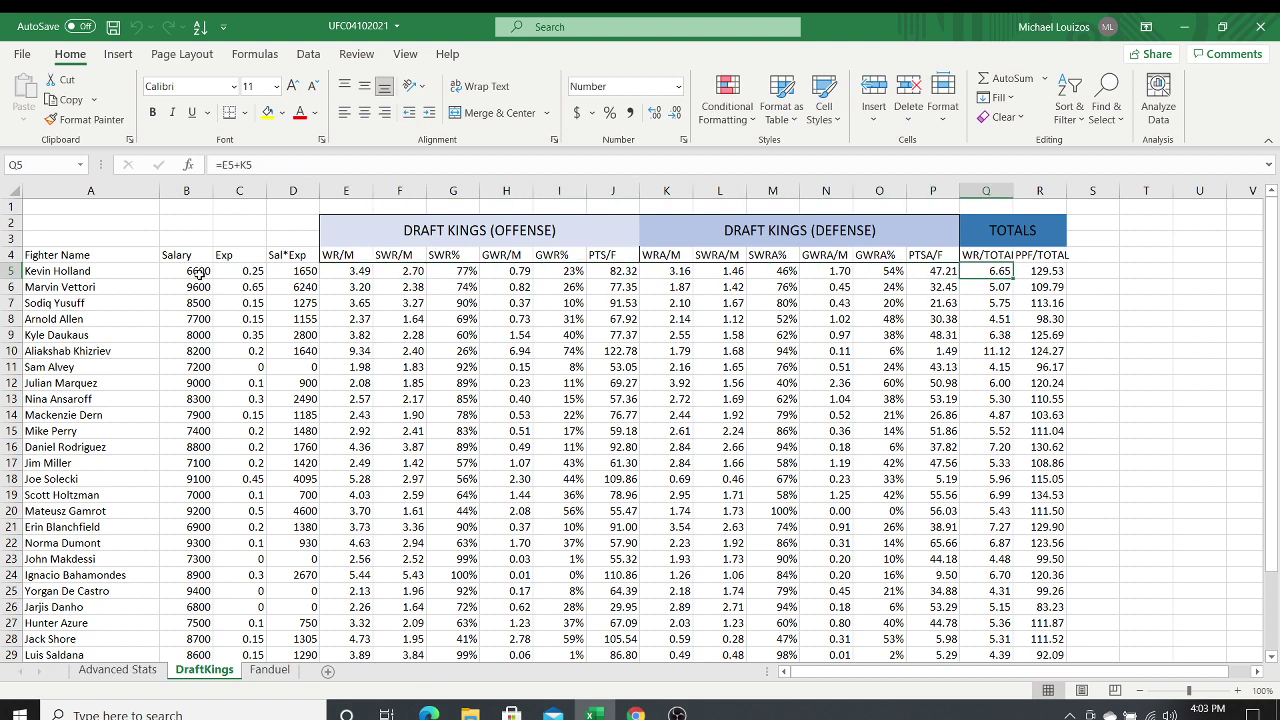
Step: Examine the two inputs of the row 5 total, the offensive WR/M in E5 and the defensive WRA/M in K5
{"action": "key", "text": "Left"}
{"action": "key", "text": "Left"}
{"action": "key", "text": "Left"}
{"action": "key", "text": "Left"}
{"action": "key", "text": "Left"}
{"action": "key", "text": "Left"}
{"action": "key", "text": "Left"}
{"action": "key", "text": "Left"}
{"action": "key", "text": "Left"}
{"action": "key", "text": "Left"}
{"action": "key", "text": "Left"}
{"action": "key", "text": "Left"}
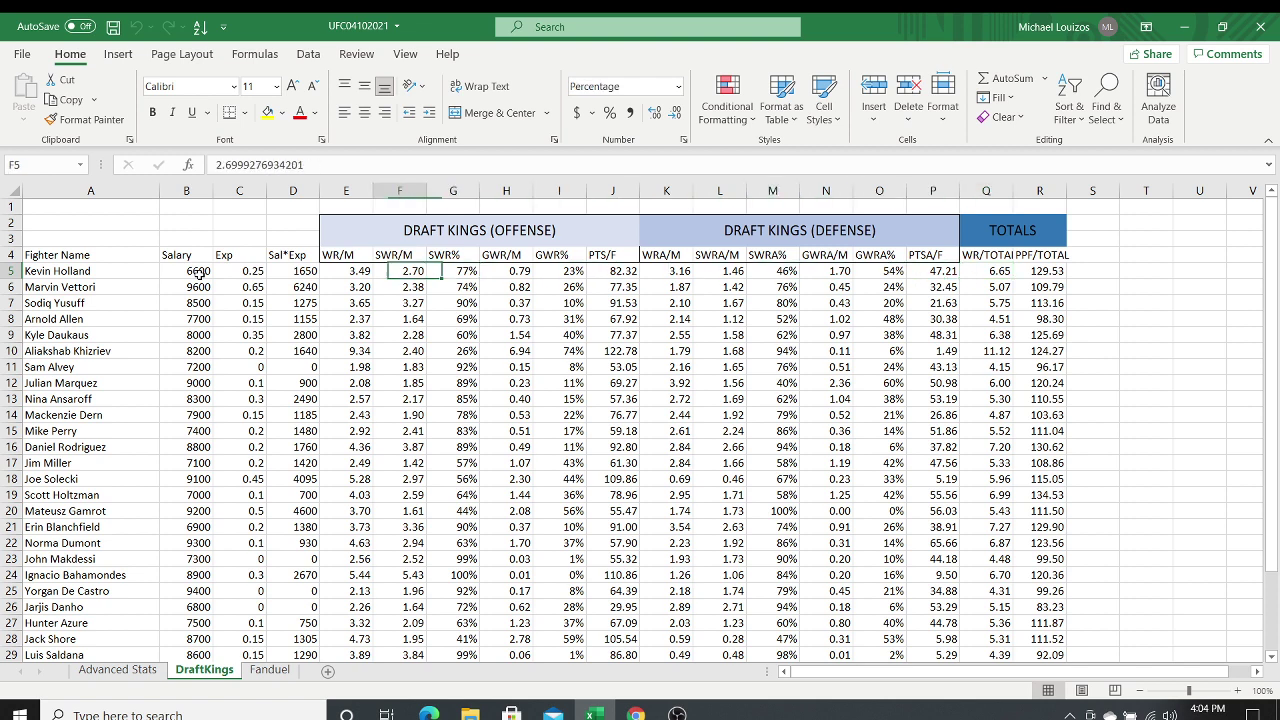
{"action": "key", "text": "Right"}
{"action": "key", "text": "Right"}
{"action": "key", "text": "Right"}
{"action": "key", "text": "Right"}
{"action": "key", "text": "Right"}
{"action": "key", "text": "Right"}
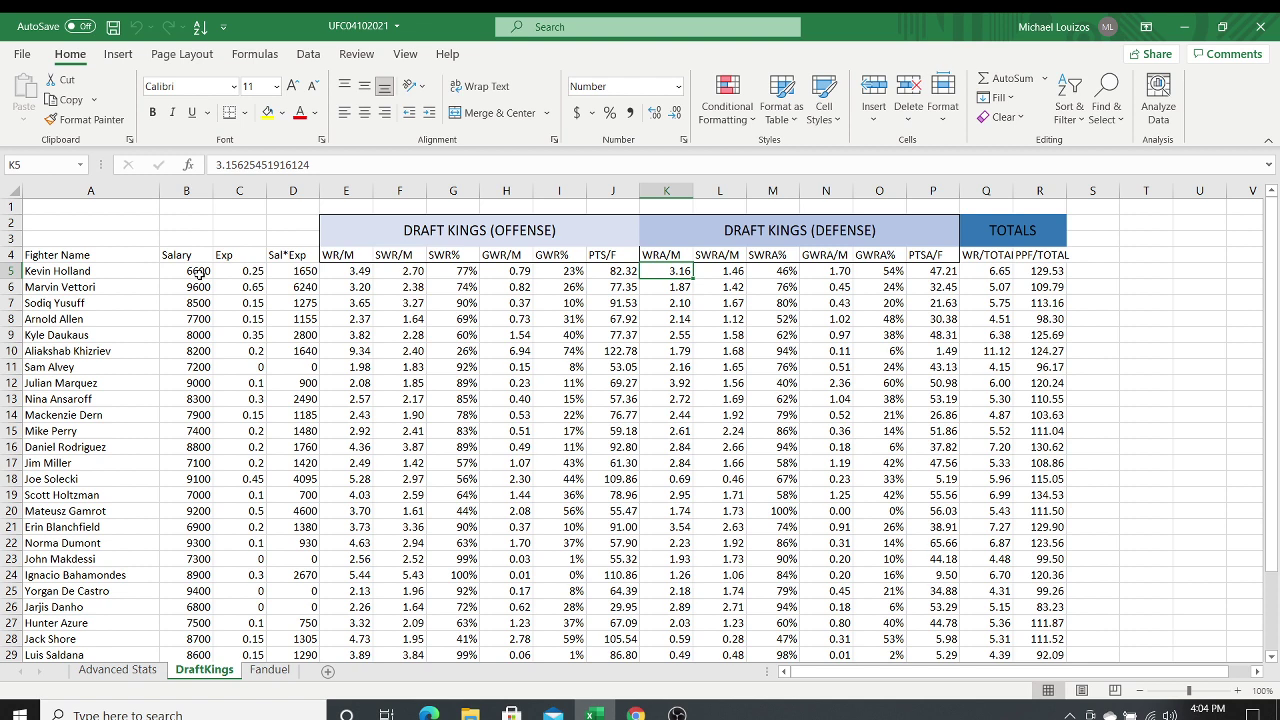
Step: Move across the first fighter's remaining defensive values in row 5 to the WR/TOTAL cell
{"action": "key", "text": "Right"}
{"action": "key", "text": "Right"}
{"action": "key", "text": "Right"}
{"action": "key", "text": "Right"}
{"action": "key", "text": "Right"}
{"action": "key", "text": "Right"}
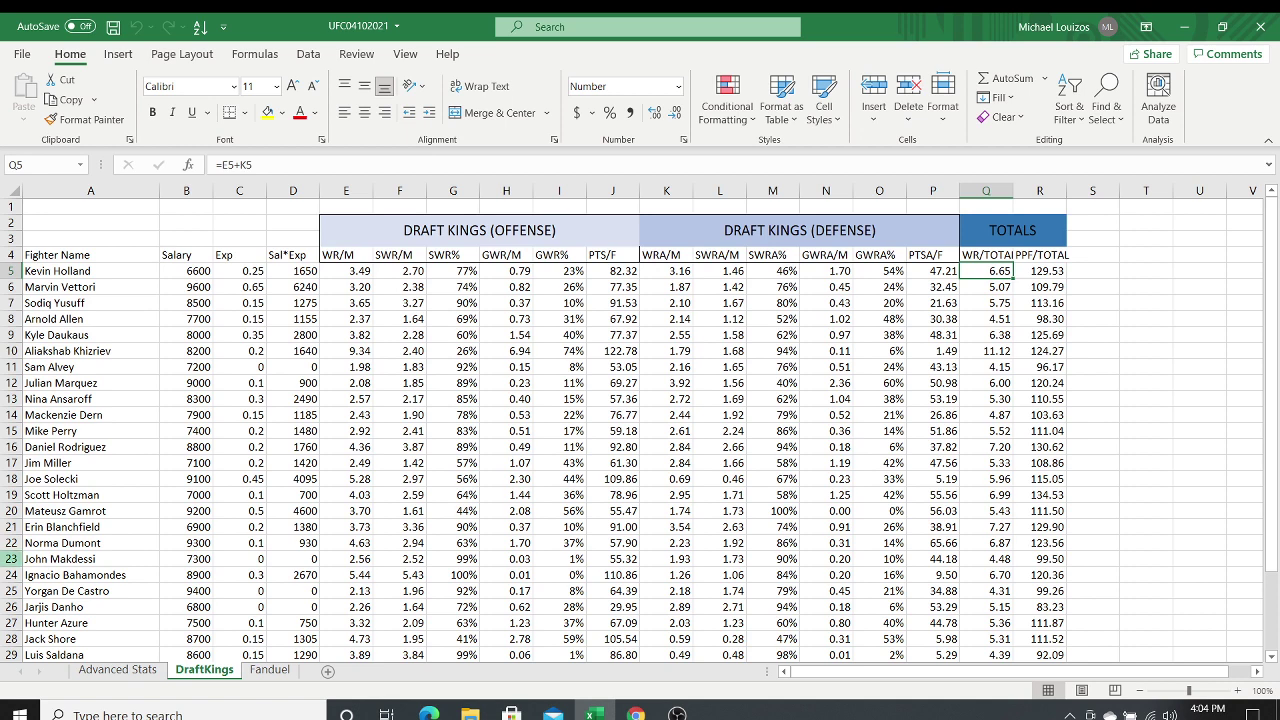
Step: Switch to the Advanced Stats sheet and go down through the fighter blocks to Nina Ansaroff's summary starting at row 300
{"action": "left_click", "coordinate": [131, 669]}
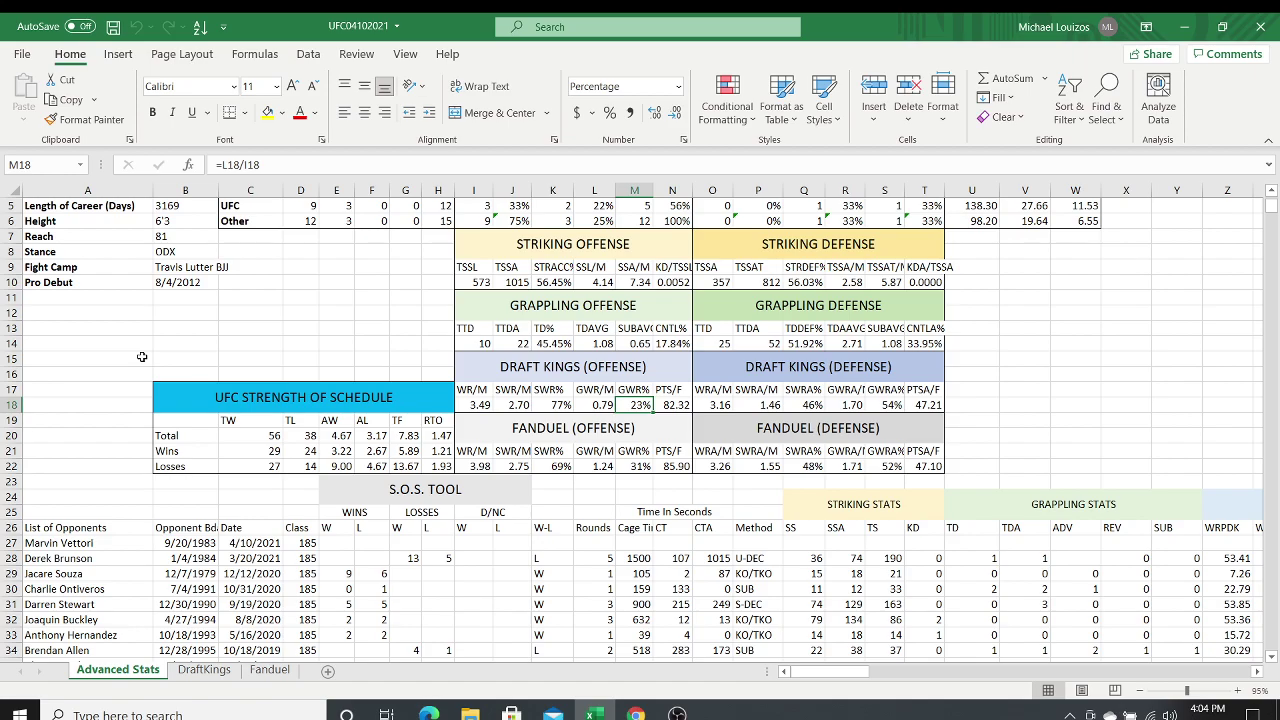
{"action": "key", "text": "Right"}
{"action": "key", "text": "Home"}
{"action": "key", "text": "Down"}
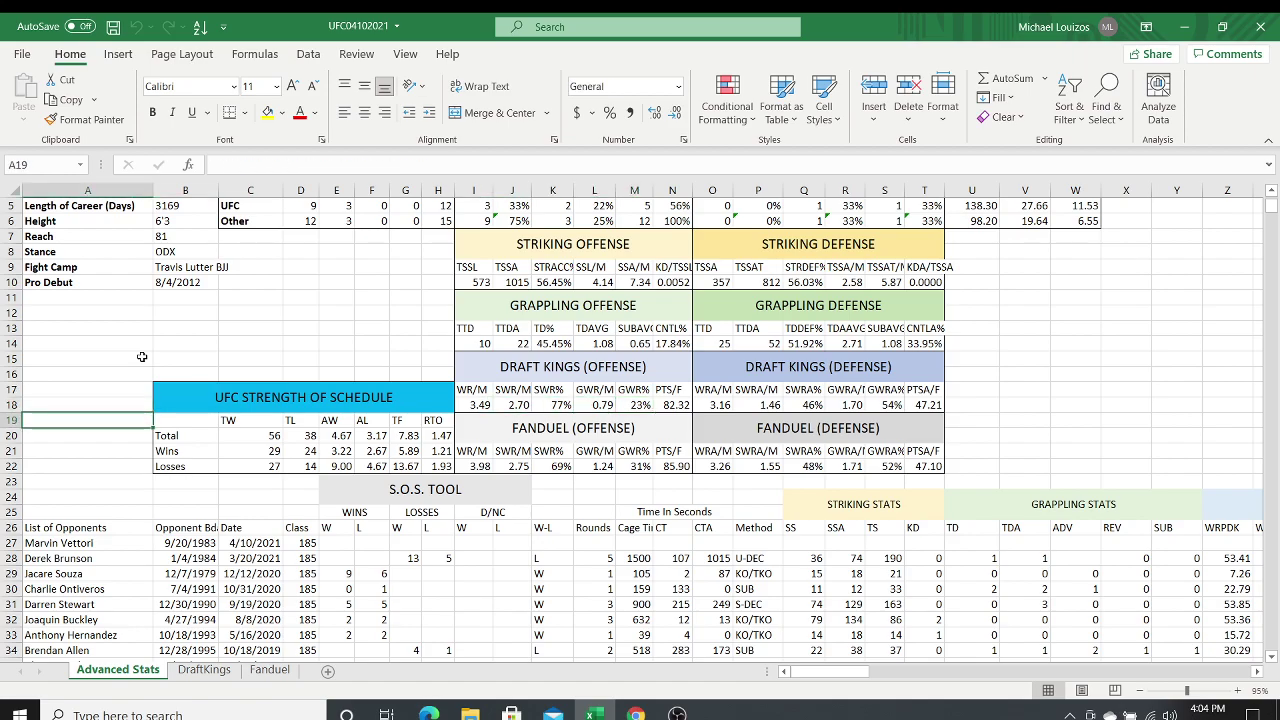
{"action": "key", "text": "Down"}
{"action": "key", "text": "Down"}
{"action": "key", "text": "Down"}
{"action": "key", "text": "Down"}
{"action": "key", "text": "Down"}
{"action": "key", "text": "Down"}
{"action": "key", "text": "Down"}
{"action": "key", "text": "Down"}
{"action": "key", "text": "Down"}
{"action": "key", "text": "Down"}
{"action": "key", "text": "Down"}
{"action": "key", "text": "Down"}
{"action": "key", "text": "Down"}
{"action": "key", "text": "Down"}
{"action": "key", "text": "Down"}
{"action": "key", "text": "Down"}
{"action": "key", "text": "Down"}
{"action": "key", "text": "Down"}
{"action": "key", "text": "Down"}
{"action": "key", "text": "Down"}
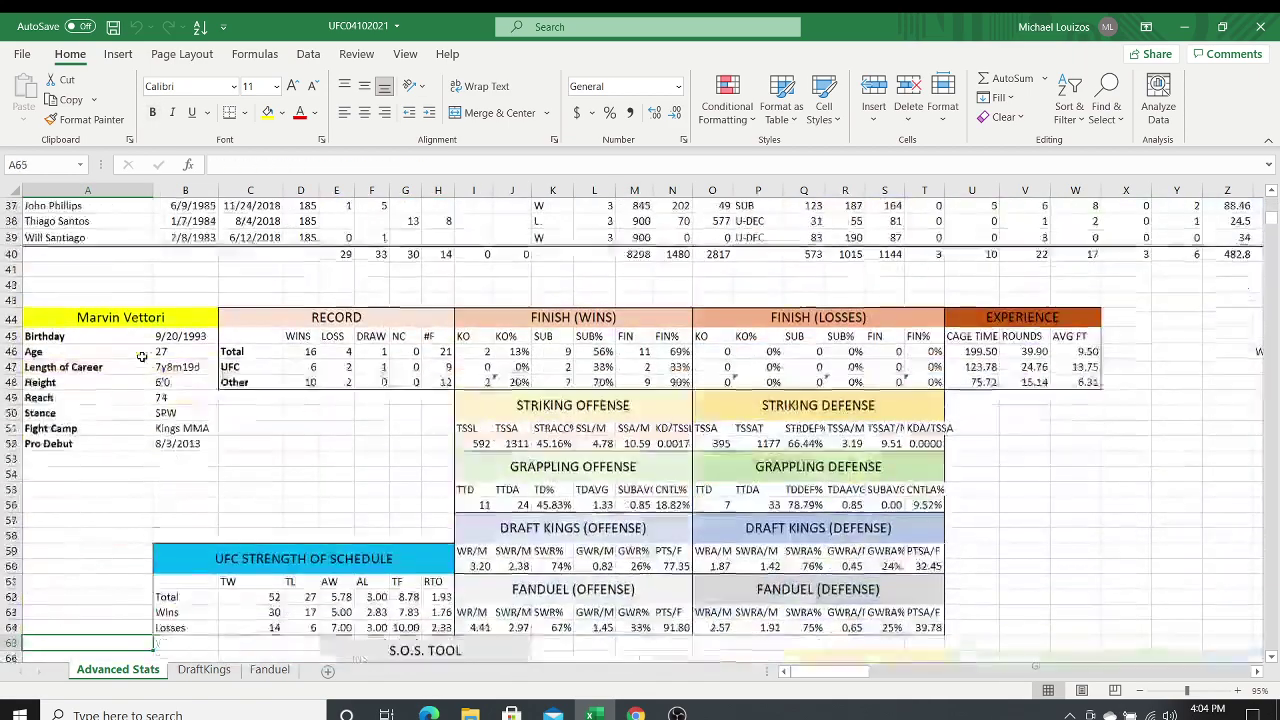
{"action": "key", "text": "Down"}
{"action": "key", "text": "Down"}
{"action": "key", "text": "Down"}
{"action": "key", "text": "Down"}
{"action": "key", "text": "Down"}
{"action": "key", "text": "Down"}
{"action": "key", "text": "Down"}
{"action": "key", "text": "Down"}
{"action": "key", "text": "Down"}
{"action": "key", "text": "Down"}
{"action": "key", "text": "Down"}
{"action": "key", "text": "Down"}
{"action": "key", "text": "Down"}
{"action": "key", "text": "Down"}
{"action": "key", "text": "Down"}
{"action": "key", "text": "Down"}
{"action": "key", "text": "Down"}
{"action": "key", "text": "Down"}
{"action": "key", "text": "Down"}
{"action": "key", "text": "Down"}
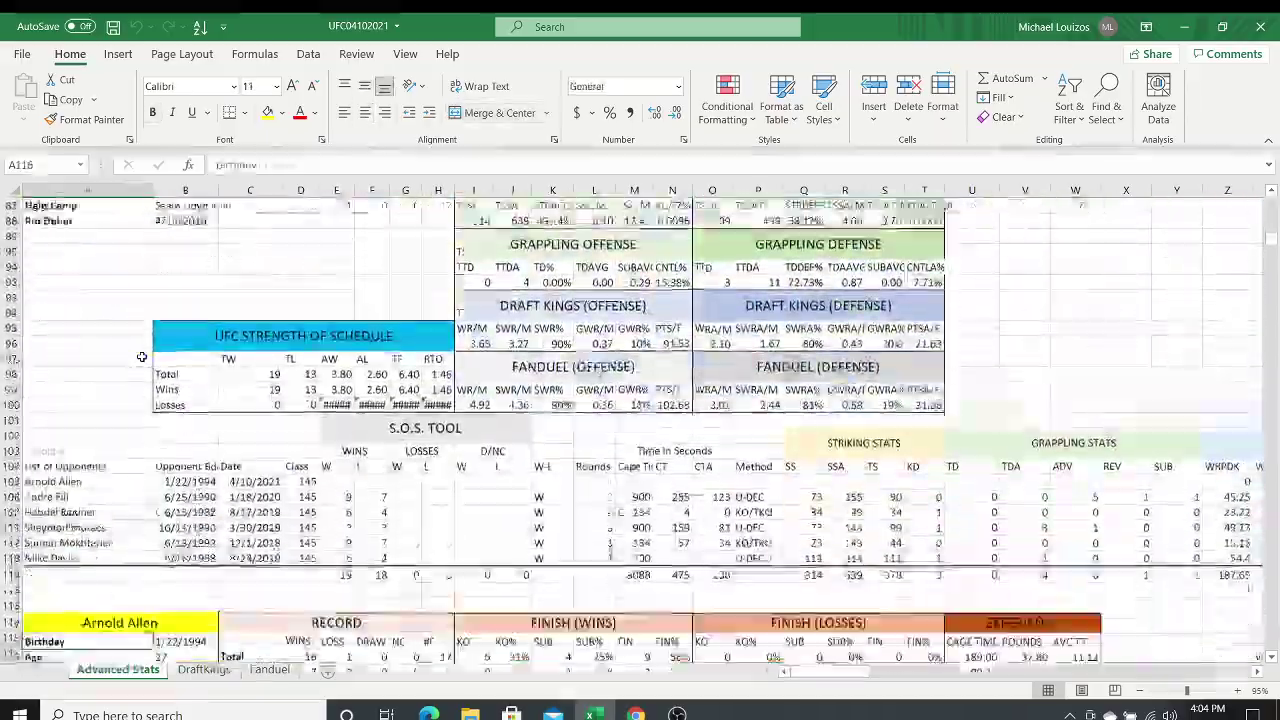
{"action": "key", "text": "Down"}
{"action": "key", "text": "Down"}
{"action": "key", "text": "Down"}
{"action": "key", "text": "Down"}
{"action": "key", "text": "Down"}
{"action": "key", "text": "Down"}
{"action": "key", "text": "Down"}
{"action": "key", "text": "Down"}
{"action": "key", "text": "Down"}
{"action": "key", "text": "Down"}
{"action": "key", "text": "Down"}
{"action": "key", "text": "Down"}
{"action": "key", "text": "Down"}
{"action": "key", "text": "Down"}
{"action": "key", "text": "Down"}
{"action": "key", "text": "Down"}
{"action": "key", "text": "Down"}
{"action": "key", "text": "Down"}
{"action": "key", "text": "Down"}
{"action": "key", "text": "Down"}
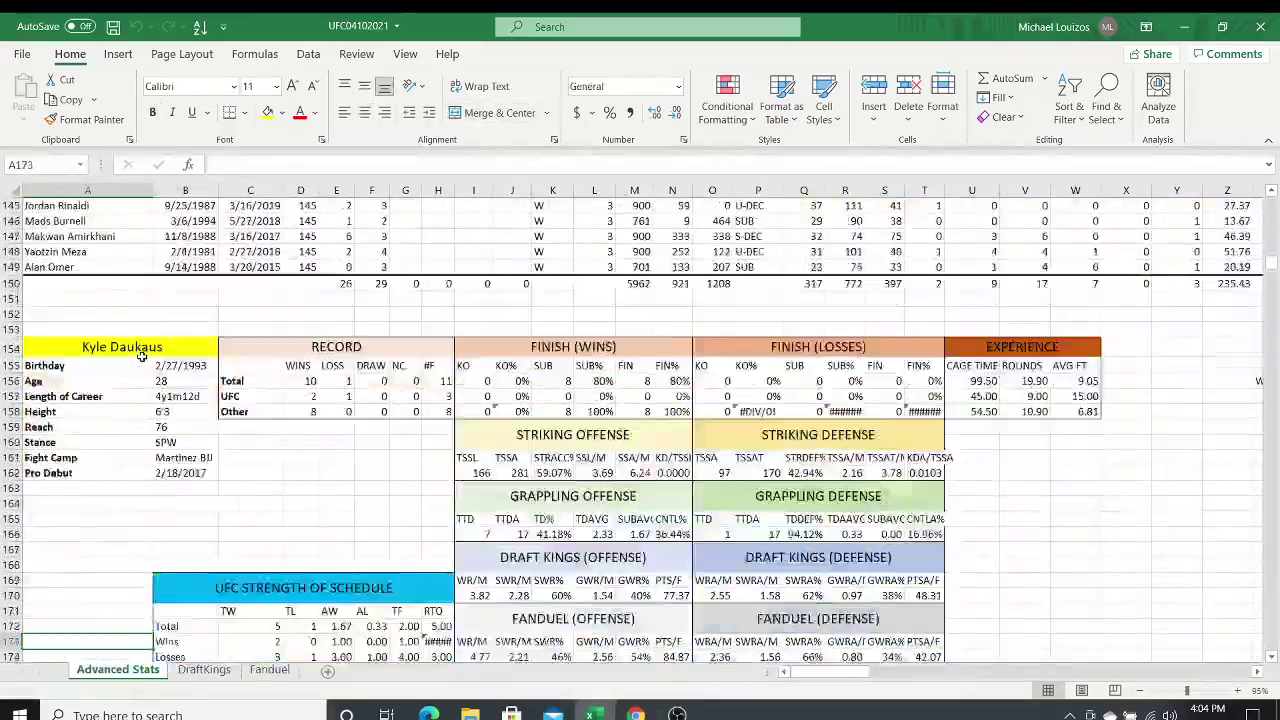
{"action": "key", "text": "Down"}
{"action": "key", "text": "Down"}
{"action": "key", "text": "Down"}
{"action": "key", "text": "Down"}
{"action": "key", "text": "Down"}
{"action": "key", "text": "Down"}
{"action": "key", "text": "Down"}
{"action": "key", "text": "Down"}
{"action": "key", "text": "Down"}
{"action": "key", "text": "Down"}
{"action": "key", "text": "Down"}
{"action": "key", "text": "Down"}
{"action": "key", "text": "Down"}
{"action": "key", "text": "Down"}
{"action": "key", "text": "Down"}
{"action": "key", "text": "Down"}
{"action": "key", "text": "Down"}
{"action": "key", "text": "Down"}
{"action": "key", "text": "Down"}
{"action": "key", "text": "Down"}
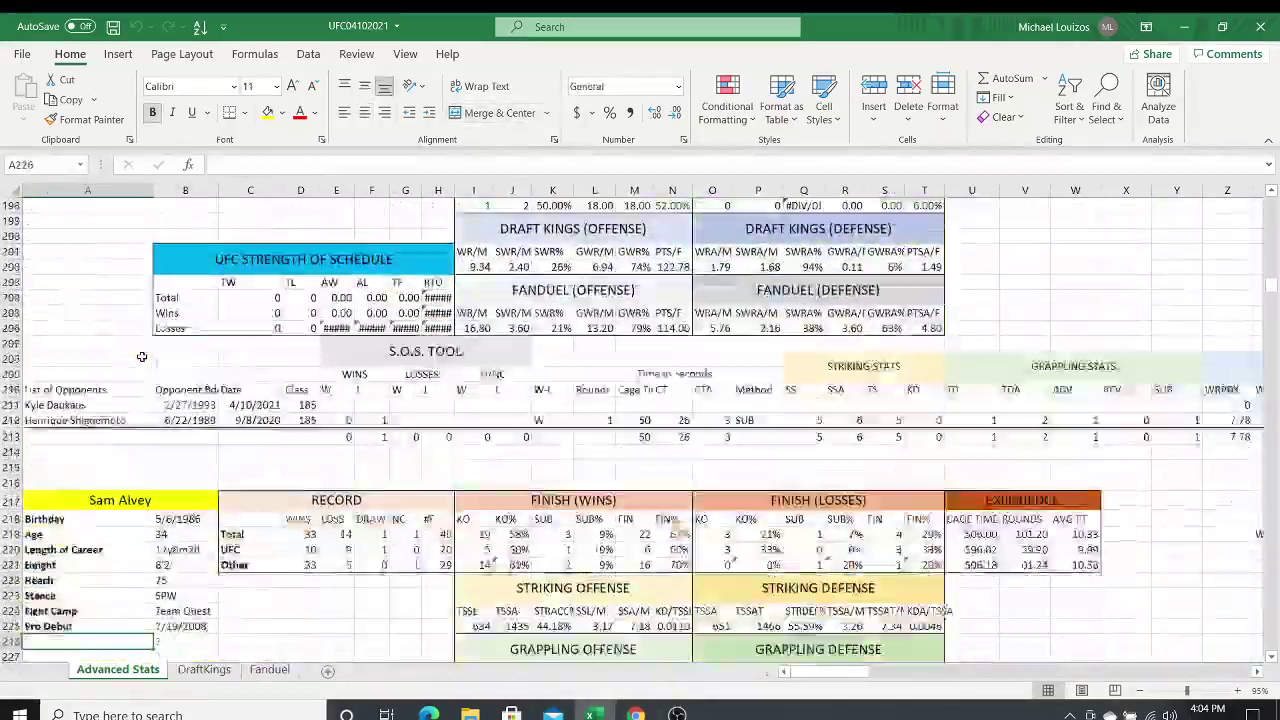
{"action": "key", "text": "Down"}
{"action": "key", "text": "Down"}
{"action": "key", "text": "Down"}
{"action": "key", "text": "Down"}
{"action": "key", "text": "Down"}
{"action": "key", "text": "Down"}
{"action": "key", "text": "Down"}
{"action": "key", "text": "Down"}
{"action": "key", "text": "Down"}
{"action": "key", "text": "Down"}
{"action": "key", "text": "Down"}
{"action": "key", "text": "Down"}
{"action": "key", "text": "Down"}
{"action": "key", "text": "Down"}
{"action": "key", "text": "Down"}
{"action": "key", "text": "Down"}
{"action": "key", "text": "Down"}
{"action": "key", "text": "Down"}
{"action": "key", "text": "Down"}
{"action": "key", "text": "Down"}
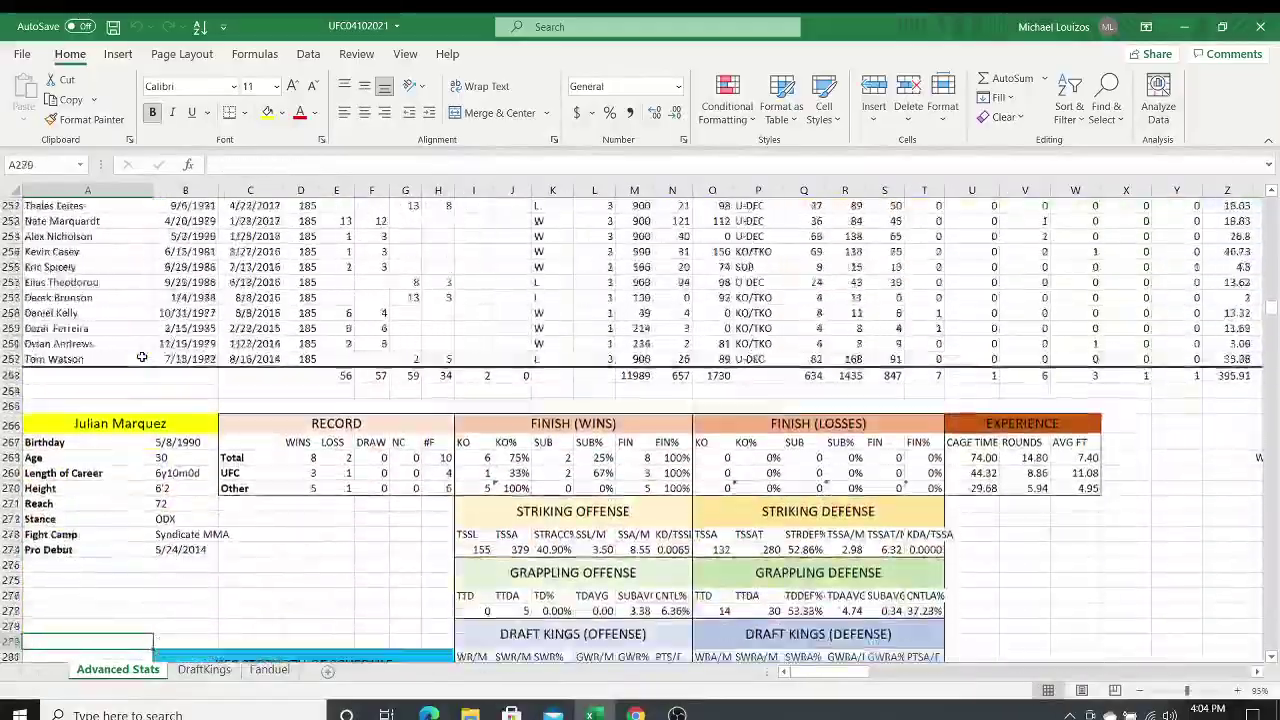
{"action": "key", "text": "Down"}
{"action": "key", "text": "Down"}
{"action": "key", "text": "Down"}
{"action": "key", "text": "Down"}
{"action": "key", "text": "Down"}
{"action": "key", "text": "Down"}
{"action": "key", "text": "Down"}
{"action": "key", "text": "Down"}
{"action": "key", "text": "Down"}
{"action": "key", "text": "Down"}
{"action": "key", "text": "Down"}
{"action": "key", "text": "Down"}
{"action": "key", "text": "Down"}
{"action": "key", "text": "Down"}
{"action": "key", "text": "Down"}
{"action": "key", "text": "Down"}
{"action": "key", "text": "Down"}
{"action": "key", "text": "Down"}
{"action": "key", "text": "Down"}
{"action": "key", "text": "Down"}
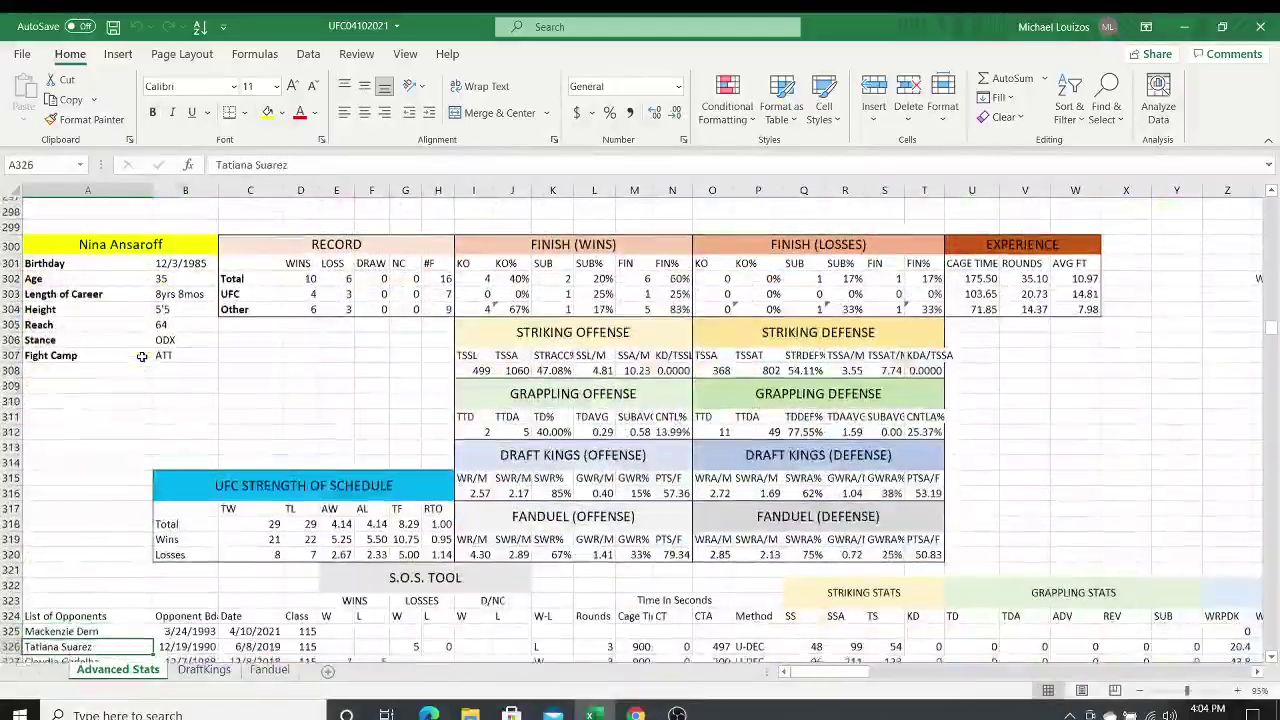
{"action": "key", "text": "Down"}
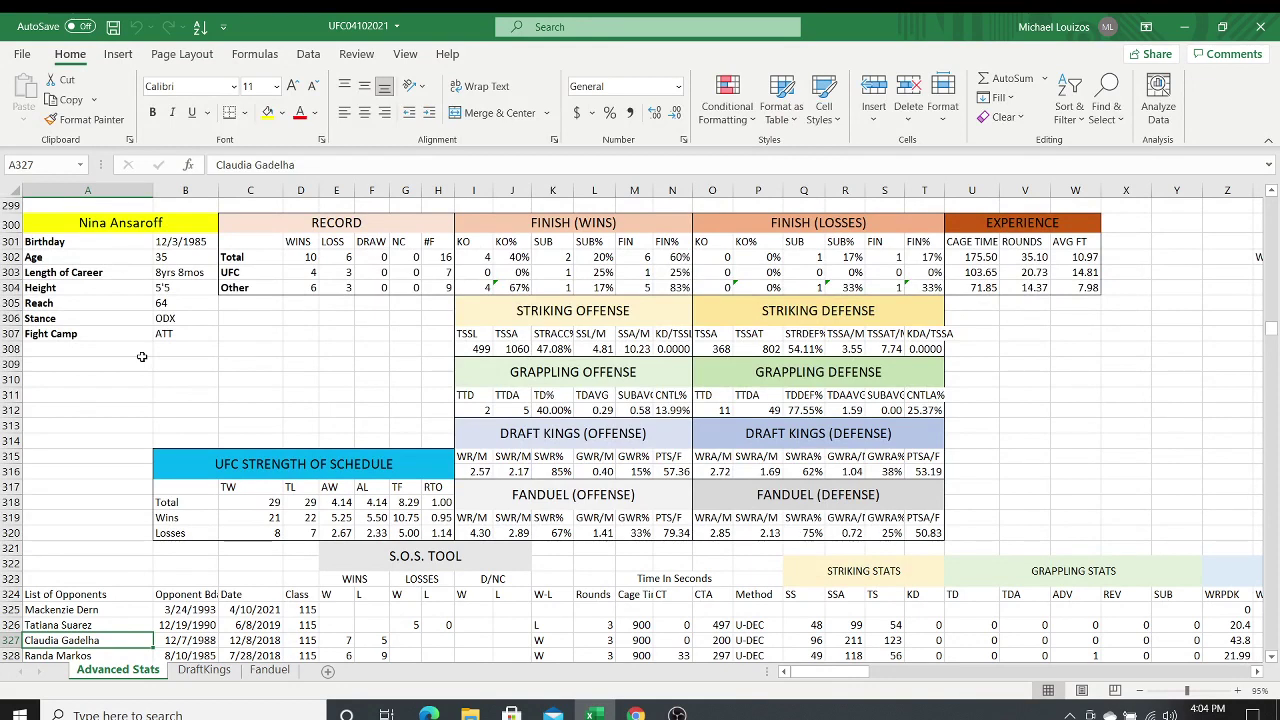
Step: Examine Nina Ansaroff's grappling defense, checking the takedowns allowed in O312 and the takedown defense percentage in Q312
{"action": "left_click", "coordinate": [135, 220]}
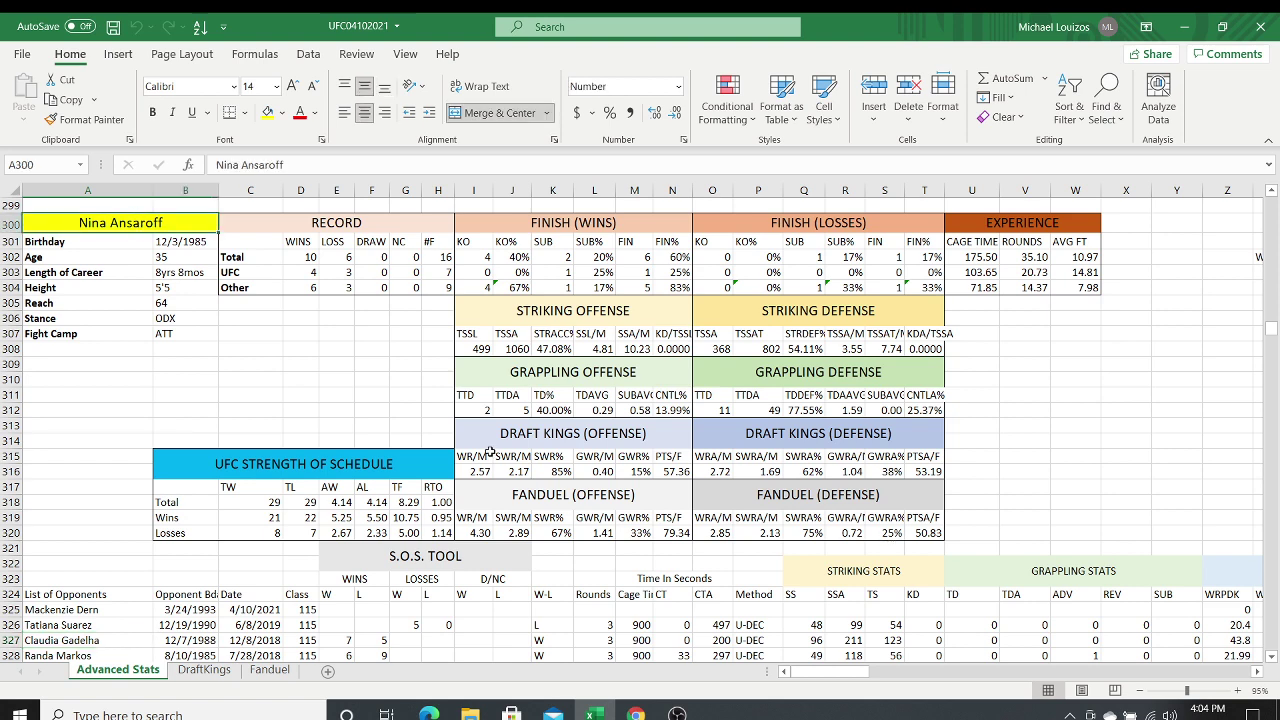
{"action": "left_click", "coordinate": [714, 411]}
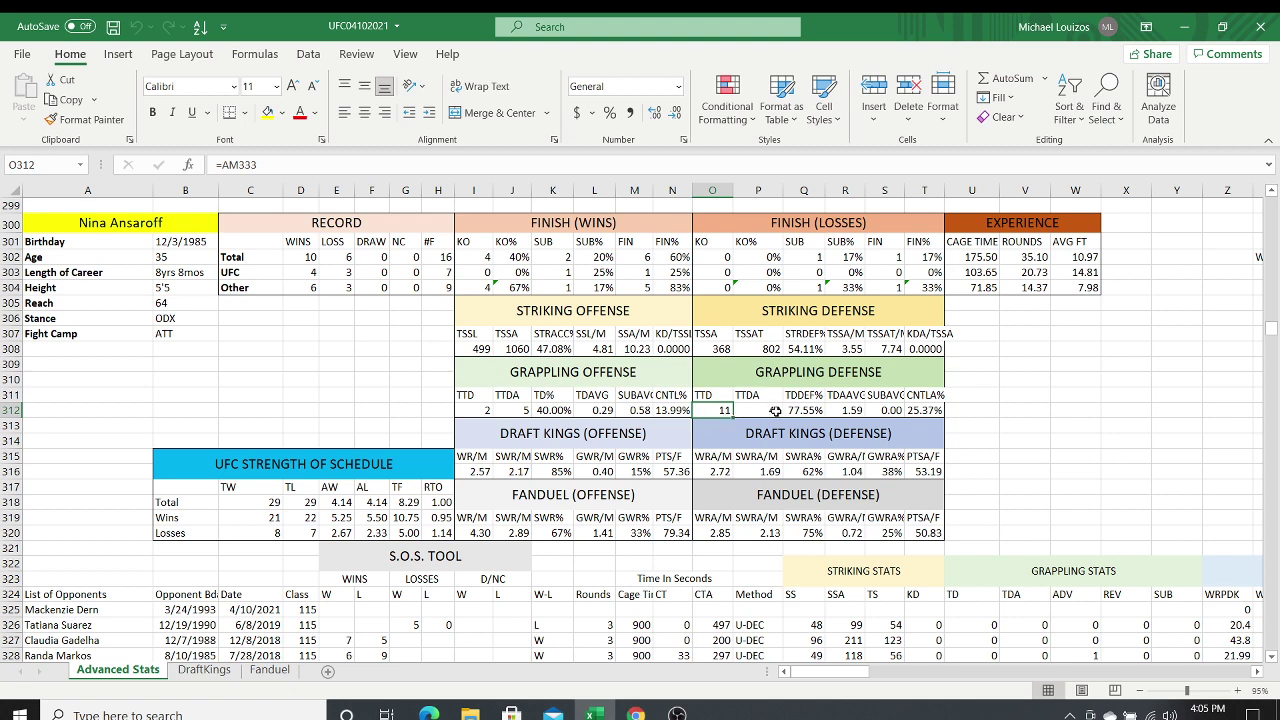
{"action": "left_click", "coordinate": [813, 416]}
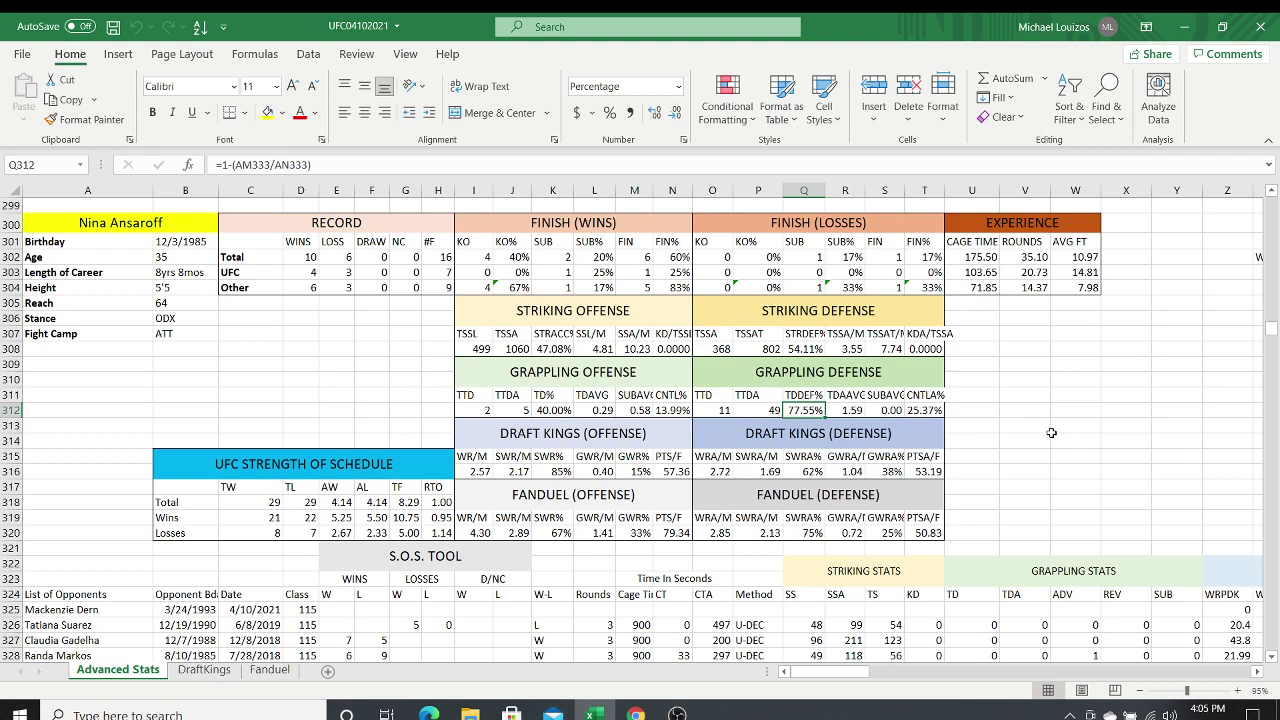
Step: Go from the grappling defense values to Nina Ansaroff's opponent list and select Tatiana Suarez in A326
{"action": "key", "text": "Down"}
{"action": "key", "text": "Down"}
{"action": "key", "text": "Down"}
{"action": "key", "text": "Down"}
{"action": "key", "text": "Down"}
{"action": "key", "text": "Down"}
{"action": "key", "text": "Down"}
{"action": "key", "text": "Down"}
{"action": "key", "text": "Down"}
{"action": "key", "text": "Down"}
{"action": "key", "text": "Down"}
{"action": "key", "text": "Down"}
{"action": "key", "text": "Down"}
{"action": "key", "text": "Down"}
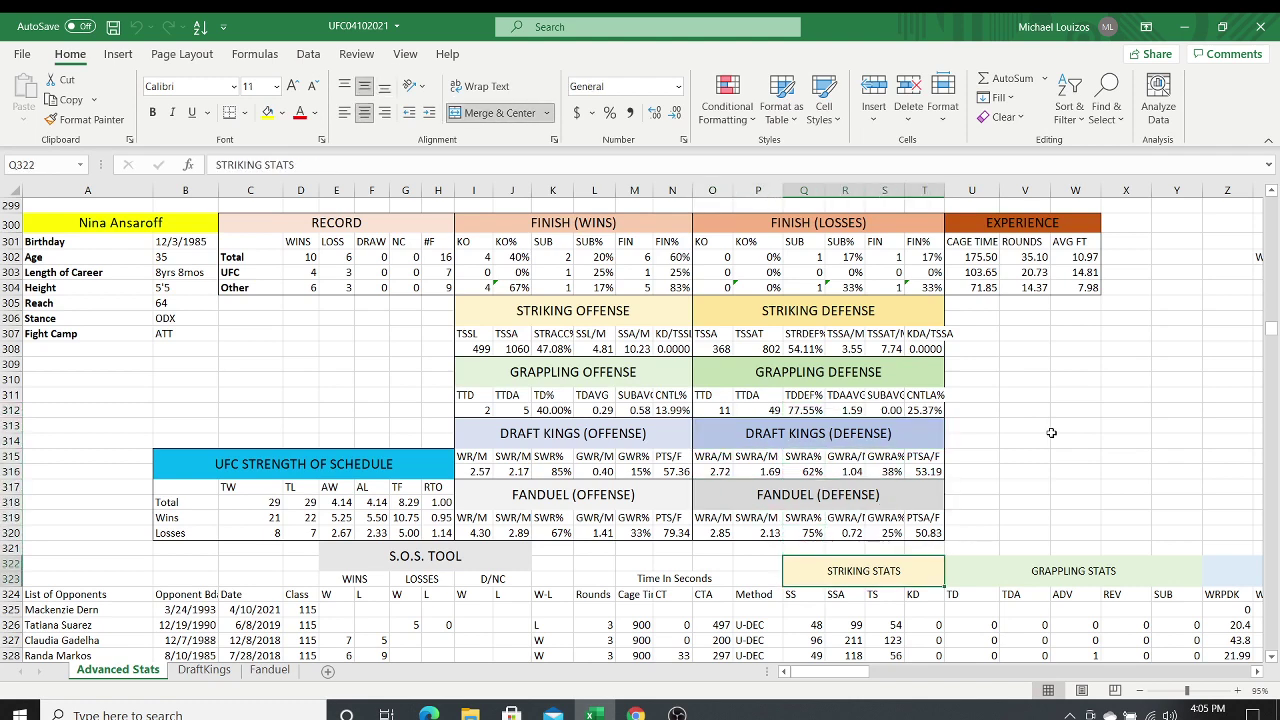
{"action": "key", "text": "Down"}
{"action": "key", "text": "Left"}
{"action": "key", "text": "Left"}
{"action": "key", "text": "Left"}
{"action": "key", "text": "Left"}
{"action": "key", "text": "Left"}
{"action": "key", "text": "Left"}
{"action": "key", "text": "Left"}
{"action": "key", "text": "Left"}
{"action": "key", "text": "Left"}
{"action": "key", "text": "Left"}
{"action": "key", "text": "Left"}
{"action": "key", "text": "Left"}
{"action": "key", "text": "Left"}
{"action": "key", "text": "Left"}
{"action": "key", "text": "Left"}
{"action": "key", "text": "Left"}
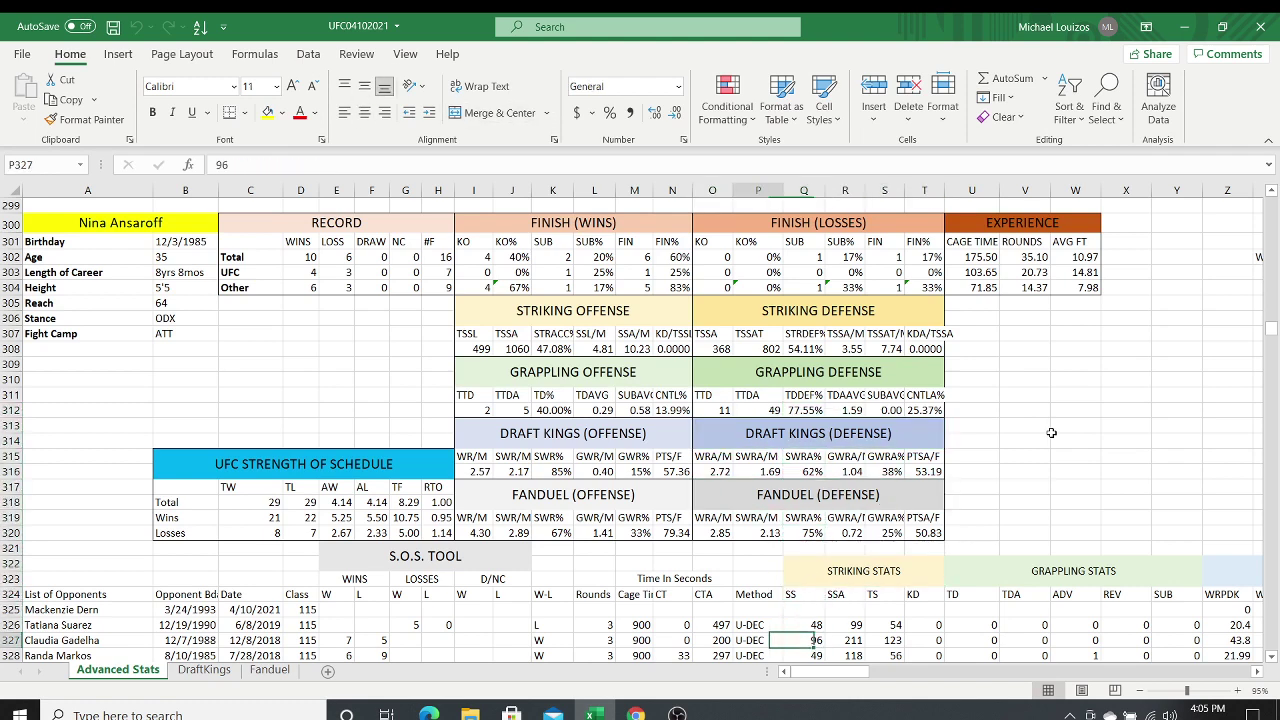
{"action": "key", "text": "Up"}
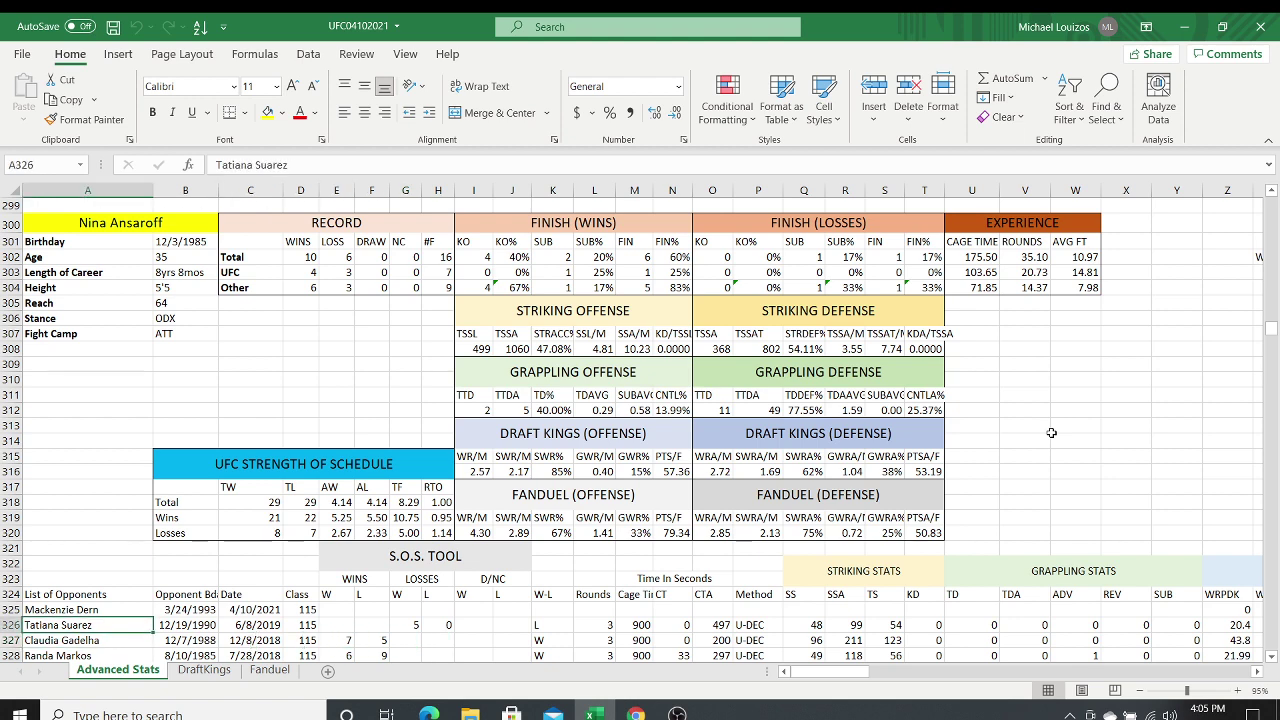
Step: Go down Nina Ansaroff's opponent list to Randa Markos in row 328 and across that fight's stats to the WINPTS cell AS328
{"action": "key", "text": "Down"}
{"action": "key", "text": "Down"}
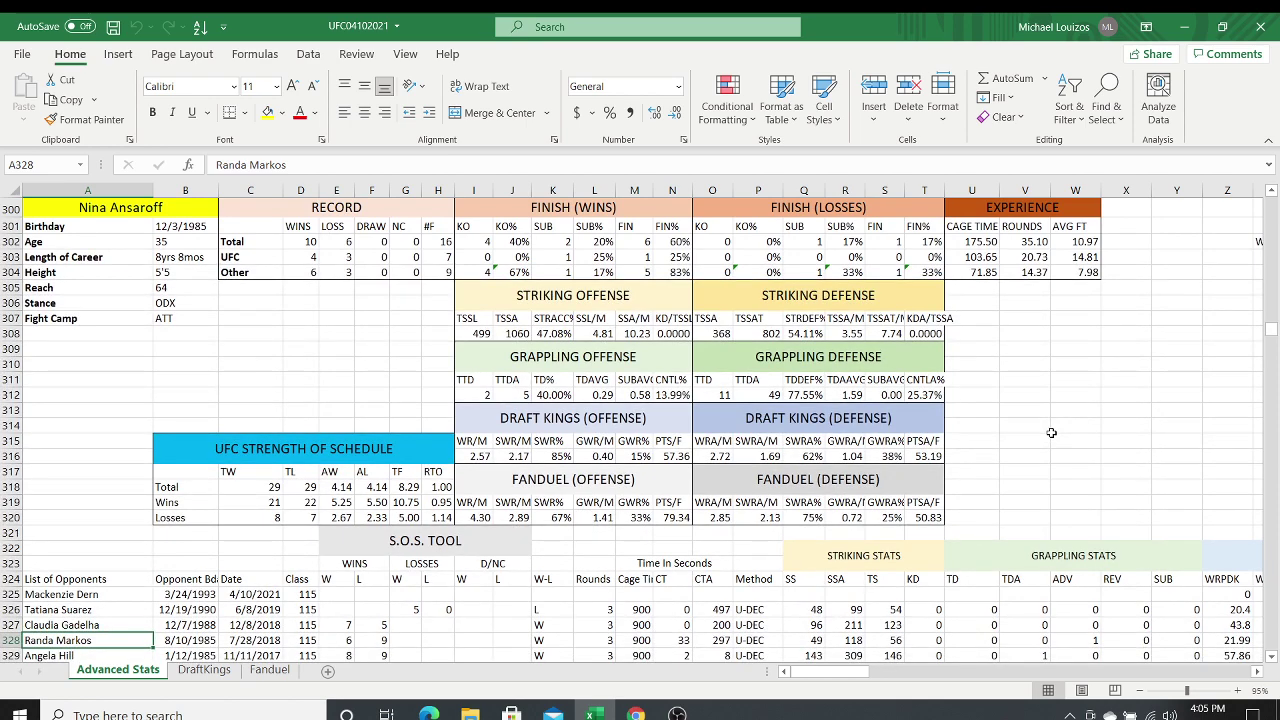
{"action": "key", "text": "Right"}
{"action": "key", "text": "Right"}
{"action": "key", "text": "Right"}
{"action": "key", "text": "Right"}
{"action": "key", "text": "Right"}
{"action": "key", "text": "Right"}
{"action": "key", "text": "Right"}
{"action": "key", "text": "Right"}
{"action": "key", "text": "Right"}
{"action": "key", "text": "Right"}
{"action": "key", "text": "Right"}
{"action": "key", "text": "Right"}
{"action": "key", "text": "Right"}
{"action": "key", "text": "Right"}
{"action": "key", "text": "Right"}
{"action": "key", "text": "Right"}
{"action": "key", "text": "Right"}
{"action": "key", "text": "Right"}
{"action": "key", "text": "Right"}
{"action": "key", "text": "Right"}
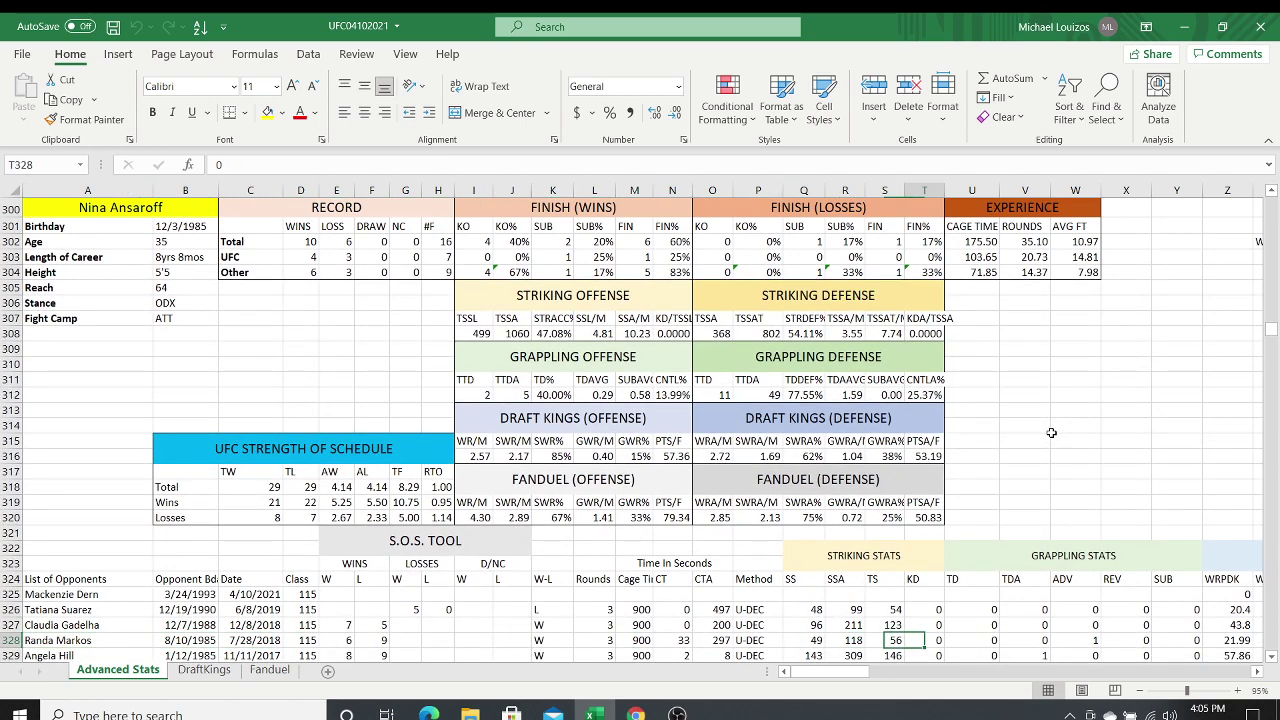
{"action": "key", "text": "Right"}
{"action": "key", "text": "Right"}
{"action": "key", "text": "Right"}
{"action": "key", "text": "Right"}
{"action": "key", "text": "Right"}
{"action": "key", "text": "Right"}
{"action": "key", "text": "Right"}
{"action": "key", "text": "Right"}
{"action": "key", "text": "Right"}
{"action": "key", "text": "Right"}
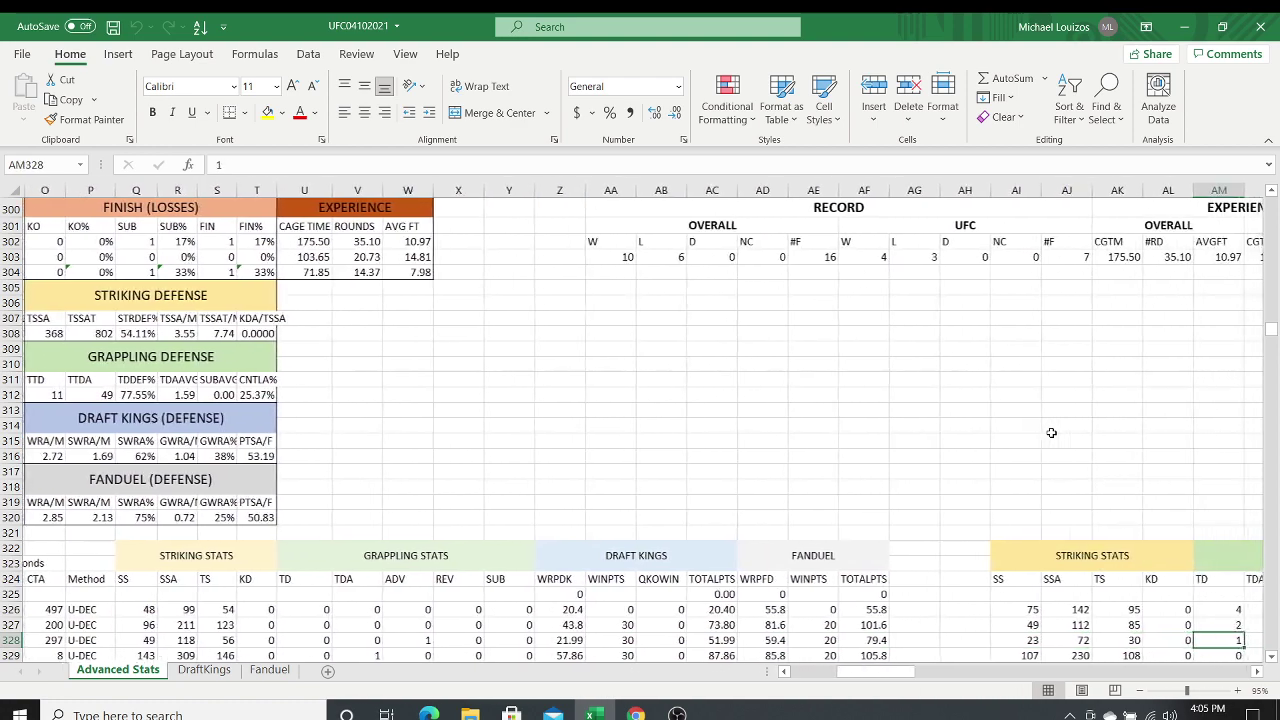
{"action": "key", "text": "Right"}
{"action": "key", "text": "Right"}
{"action": "key", "text": "Right"}
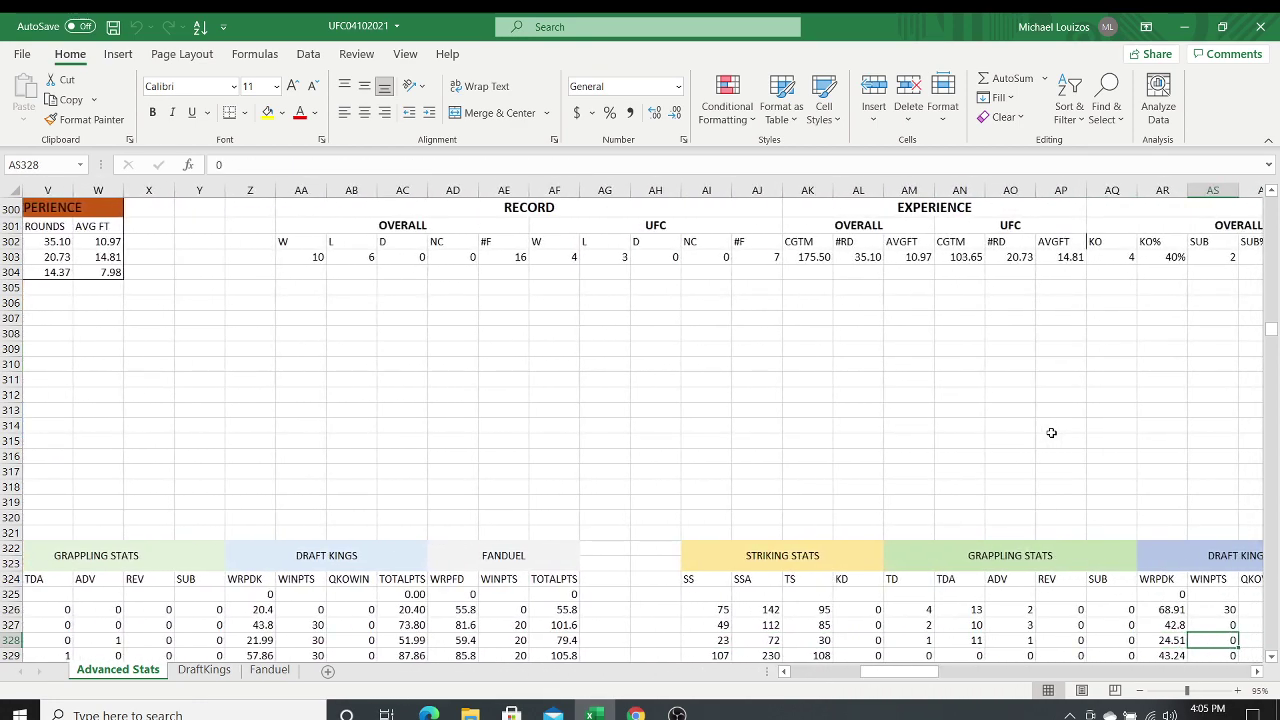
Step: Check the takedowns Nina Ansaroff allowed to Tatiana Suarez, Claudia Gadelha and Randa Markos in the TD cells AM326 through AM328
{"action": "key", "text": "Up"}
{"action": "key", "text": "Up"}
{"action": "key", "text": "Up"}
{"action": "key", "text": "Down"}
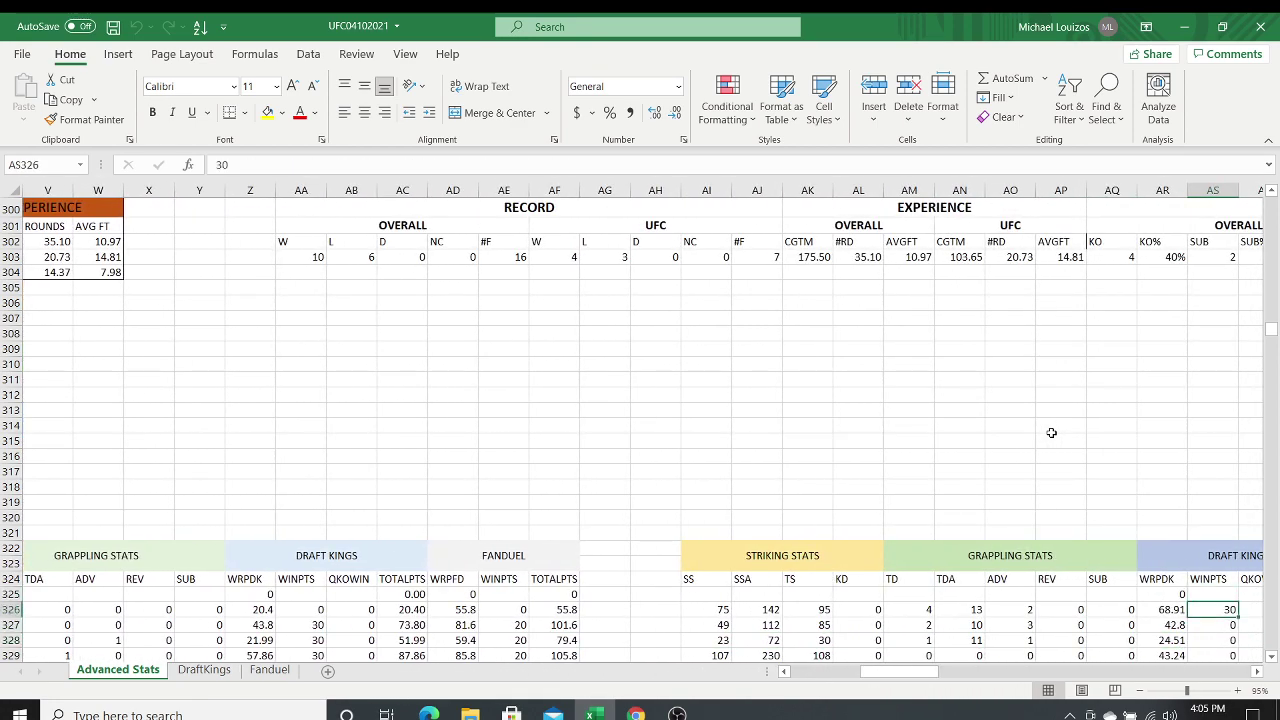
{"action": "key", "text": "Left"}
{"action": "key", "text": "Left"}
{"action": "key", "text": "Left"}
{"action": "key", "text": "Left"}
{"action": "key", "text": "Left"}
{"action": "key", "text": "Left"}
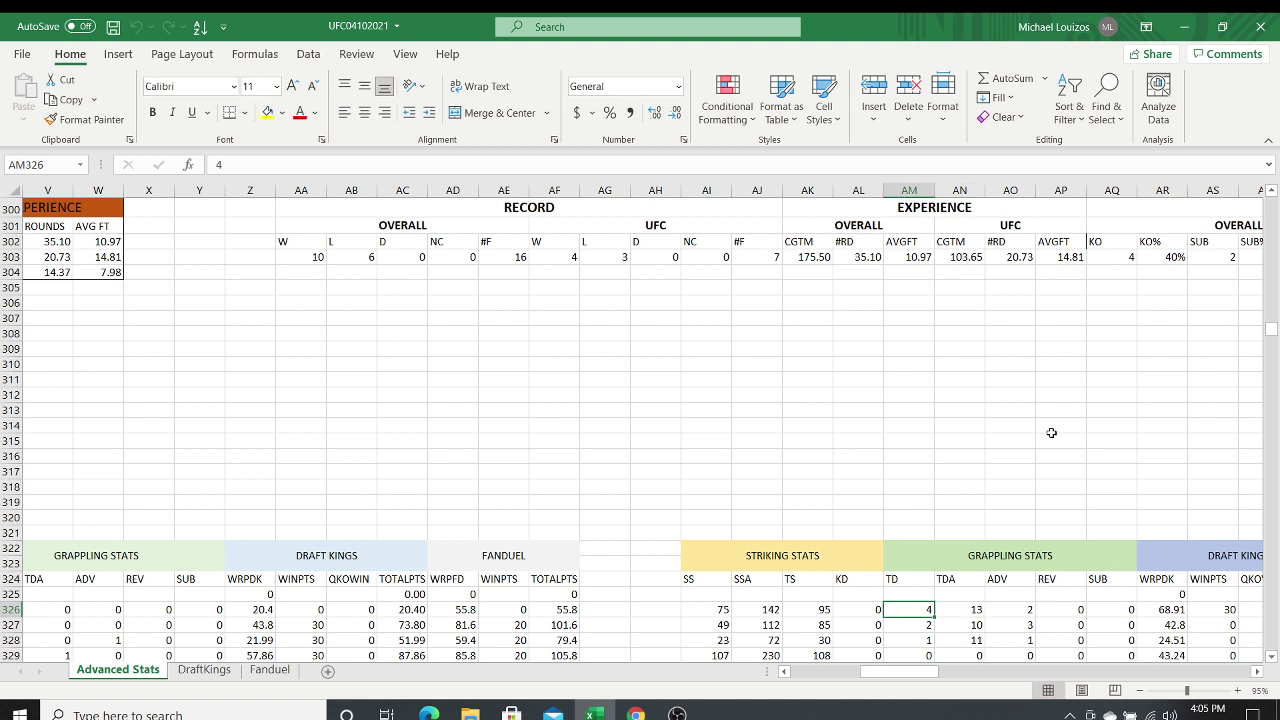
{"action": "key", "text": "Down"}
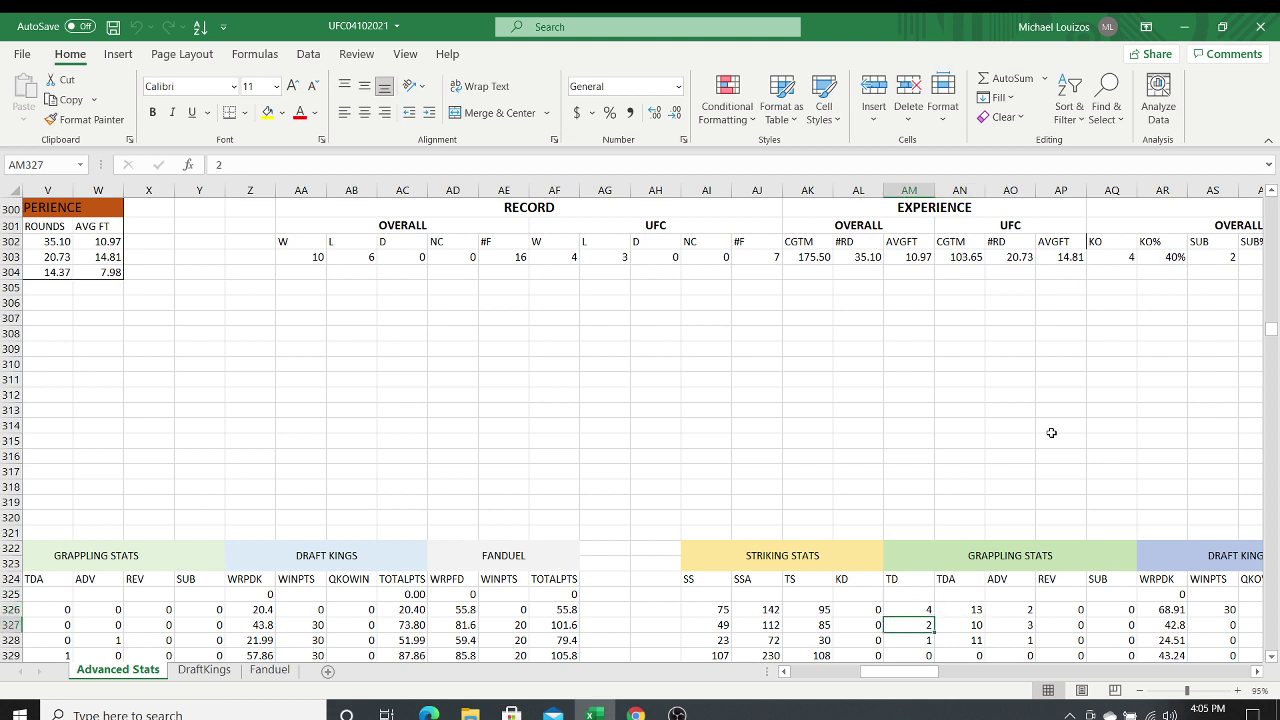
{"action": "key", "text": "Down"}
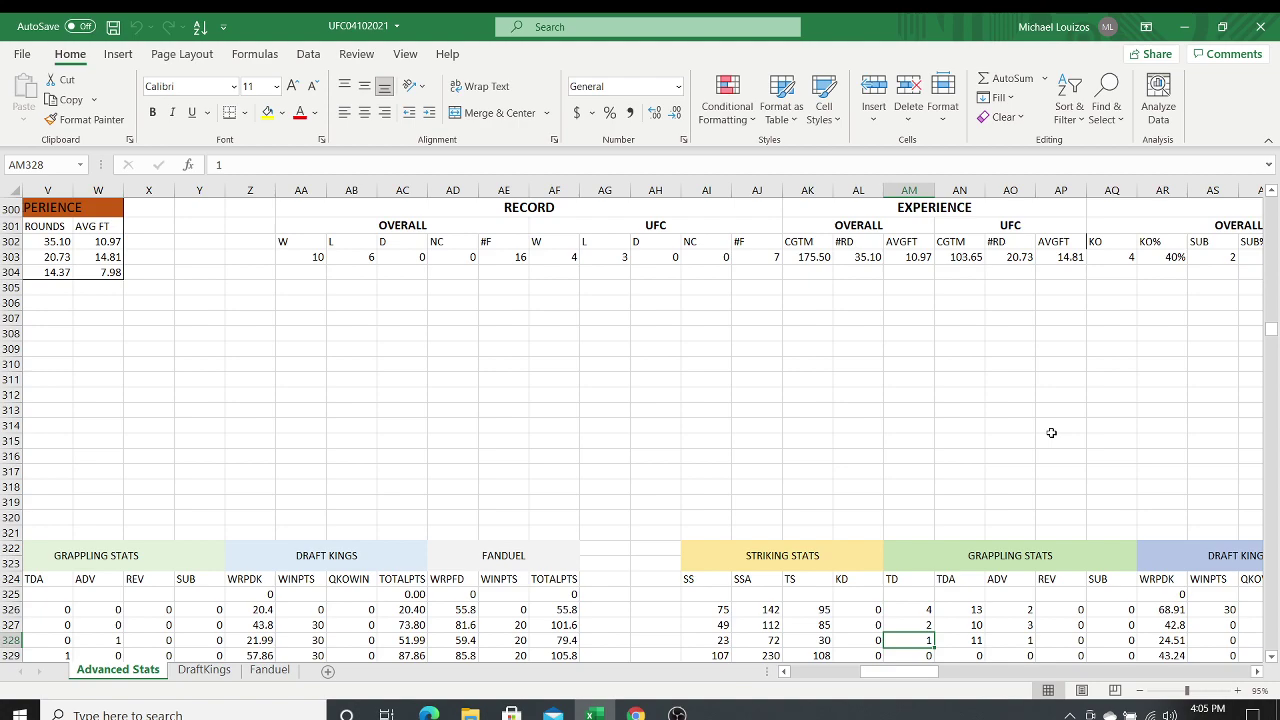
Step: Go down to Mackenzie Dern's block and back across row 361 to select Nina Ansaroff in her opponent list at A361
{"action": "key", "text": "Down"}
{"action": "key", "text": "Down"}
{"action": "key", "text": "Down"}
{"action": "key", "text": "Down"}
{"action": "key", "text": "Down"}
{"action": "key", "text": "Down"}
{"action": "key", "text": "Down"}
{"action": "key", "text": "Down"}
{"action": "key", "text": "Down"}
{"action": "key", "text": "Down"}
{"action": "key", "text": "Down"}
{"action": "key", "text": "Down"}
{"action": "key", "text": "Down"}
{"action": "key", "text": "Down"}
{"action": "key", "text": "Down"}
{"action": "key", "text": "Down"}
{"action": "key", "text": "Down"}
{"action": "key", "text": "Down"}
{"action": "key", "text": "Down"}
{"action": "key", "text": "Down"}
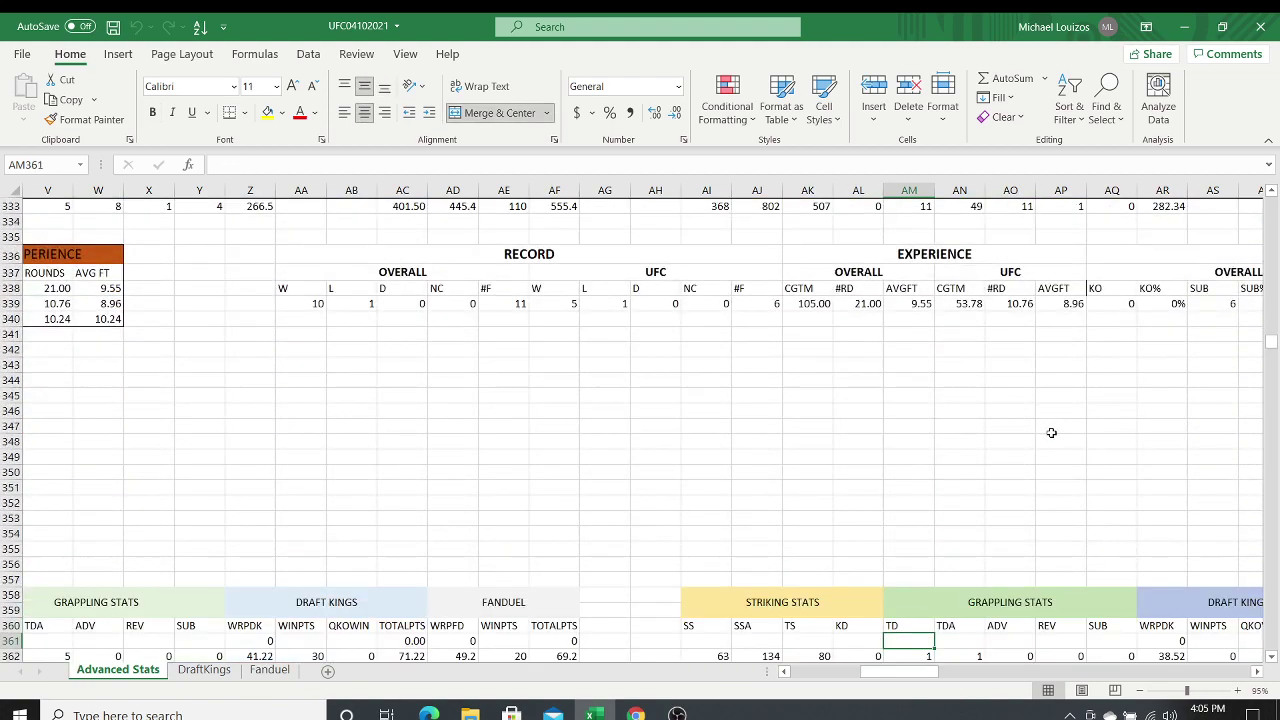
{"action": "key", "text": "Left"}
{"action": "key", "text": "Left"}
{"action": "key", "text": "Left"}
{"action": "key", "text": "Left"}
{"action": "key", "text": "Left"}
{"action": "key", "text": "Left"}
{"action": "key", "text": "Left"}
{"action": "key", "text": "Left"}
{"action": "key", "text": "Left"}
{"action": "key", "text": "Left"}
{"action": "key", "text": "Left"}
{"action": "key", "text": "Left"}
{"action": "key", "text": "Left"}
{"action": "key", "text": "Left"}
{"action": "key", "text": "Left"}
{"action": "key", "text": "Left"}
{"action": "key", "text": "Left"}
{"action": "key", "text": "Left"}
{"action": "key", "text": "Left"}
{"action": "key", "text": "Left"}
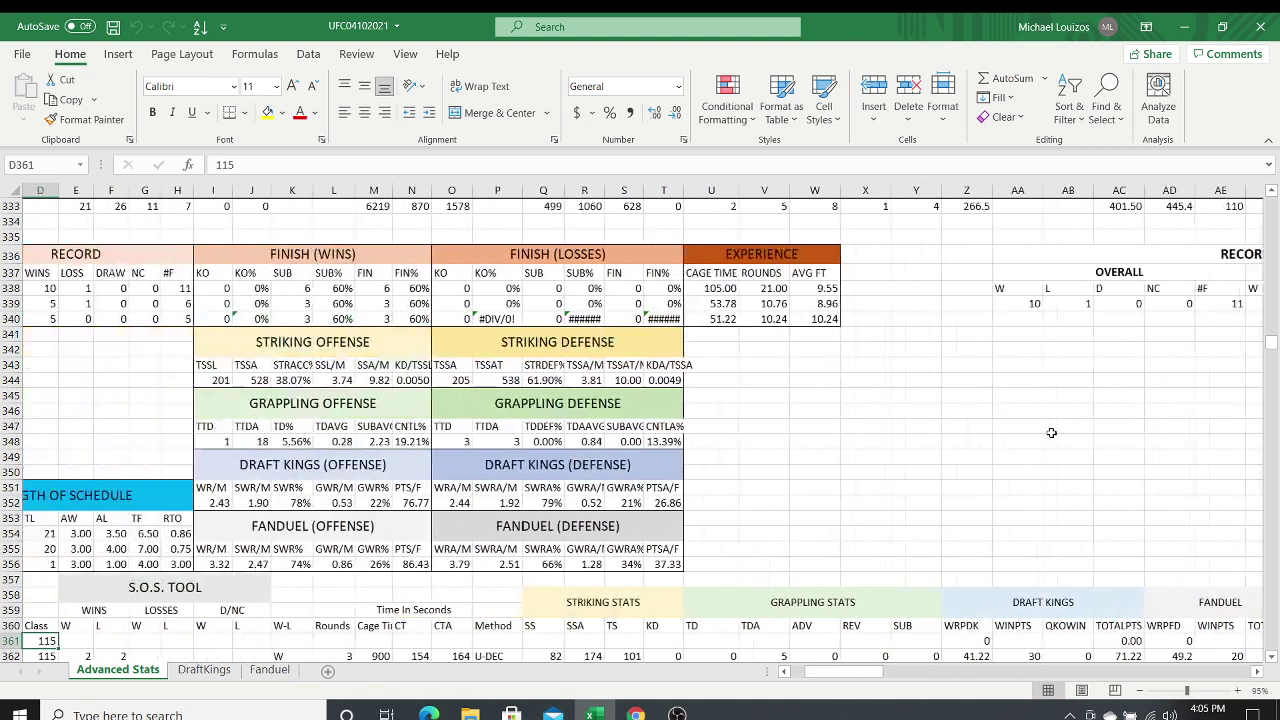
{"action": "key", "text": "Left"}
{"action": "key", "text": "Left"}
{"action": "key", "text": "Left"}
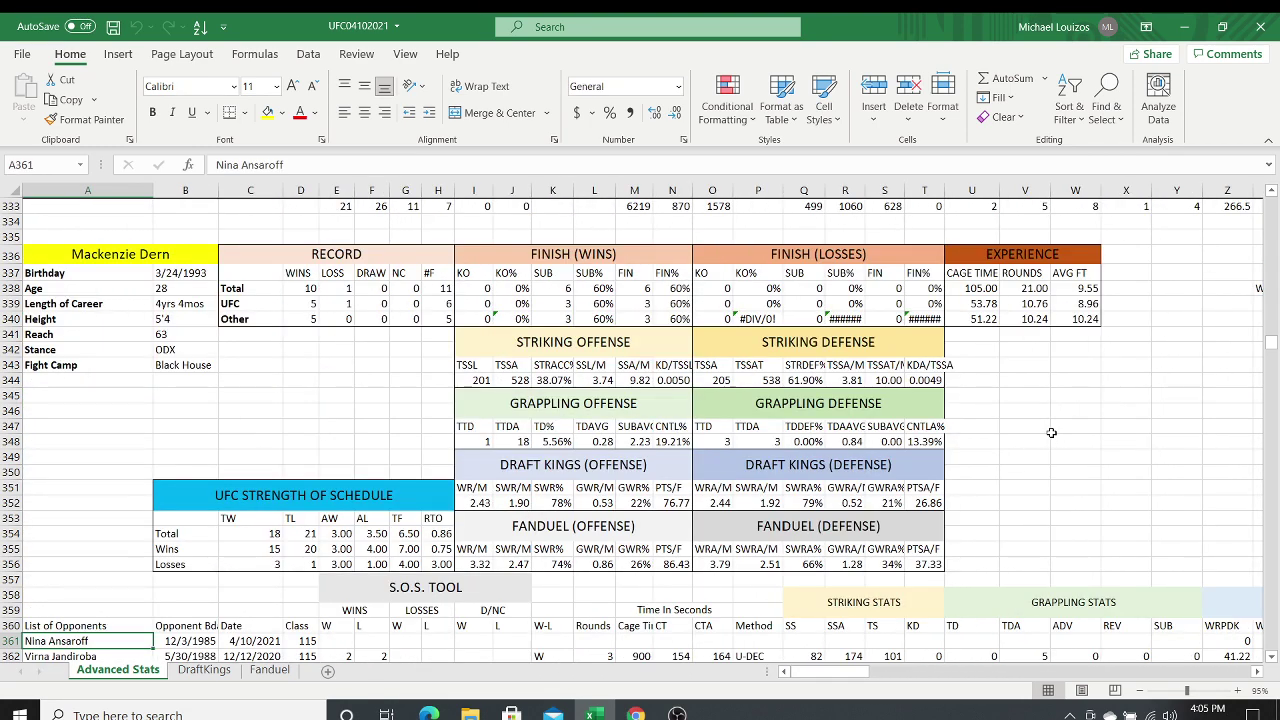
Step: Go from Mackenzie Dern's opponent list up to her grappling offense and select the total takedowns value in I348
{"action": "key", "text": "Up"}
{"action": "key", "text": "Up"}
{"action": "key", "text": "Up"}
{"action": "key", "text": "Up"}
{"action": "key", "text": "Up"}
{"action": "key", "text": "Up"}
{"action": "key", "text": "Up"}
{"action": "key", "text": "Up"}
{"action": "key", "text": "Up"}
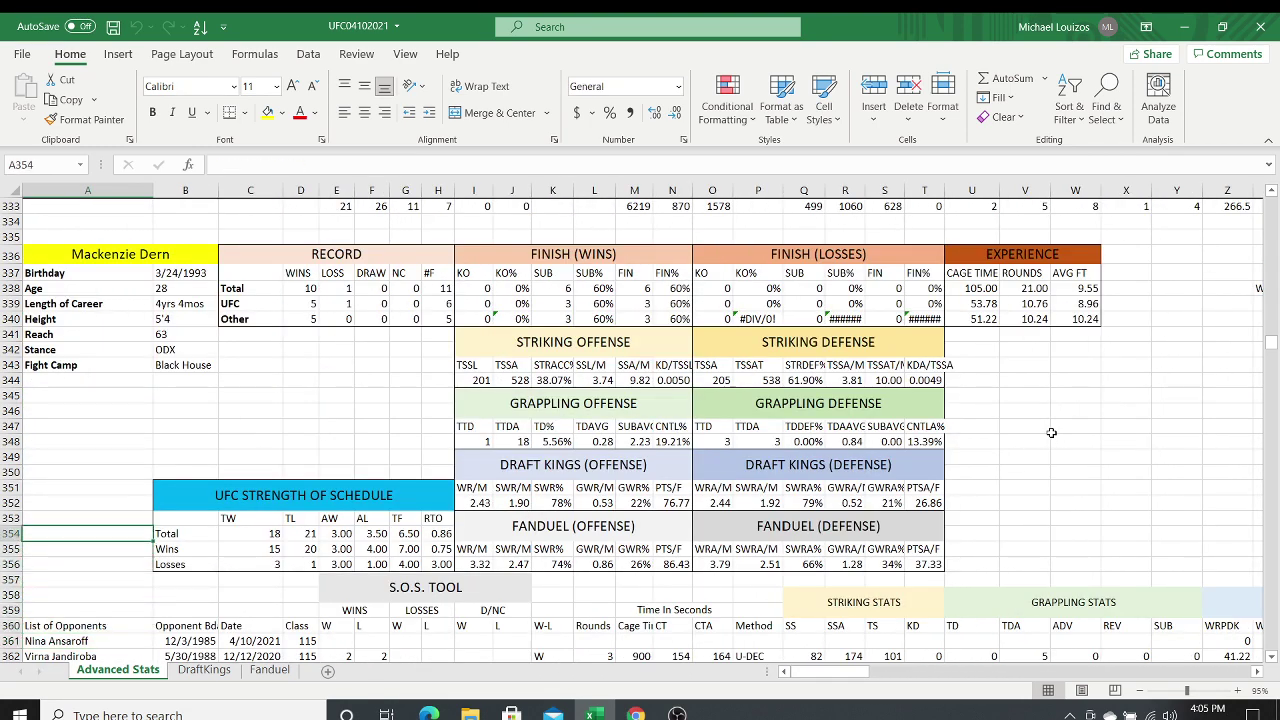
{"action": "key", "text": "Up"}
{"action": "key", "text": "Up"}
{"action": "key", "text": "Right"}
{"action": "key", "text": "Right"}
{"action": "key", "text": "Right"}
{"action": "key", "text": "Right"}
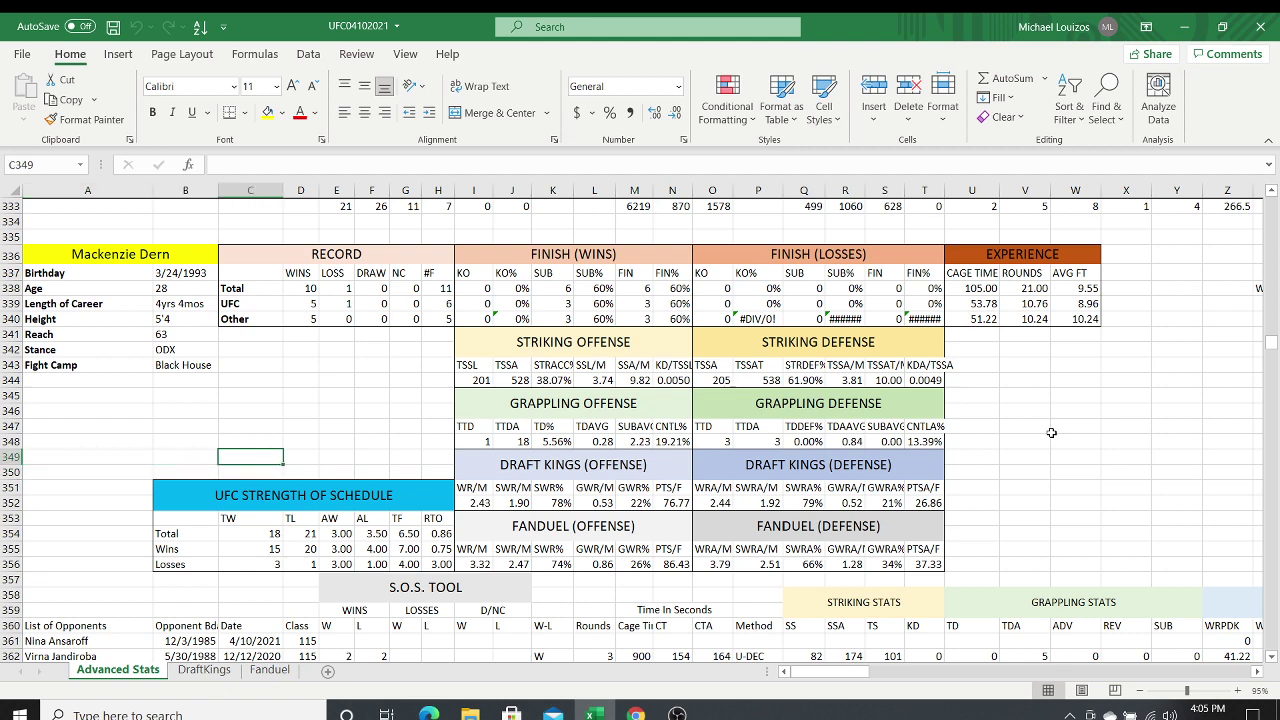
{"action": "key", "text": "Right"}
{"action": "key", "text": "Right"}
{"action": "key", "text": "Right"}
{"action": "key", "text": "Right"}
{"action": "key", "text": "Up"}
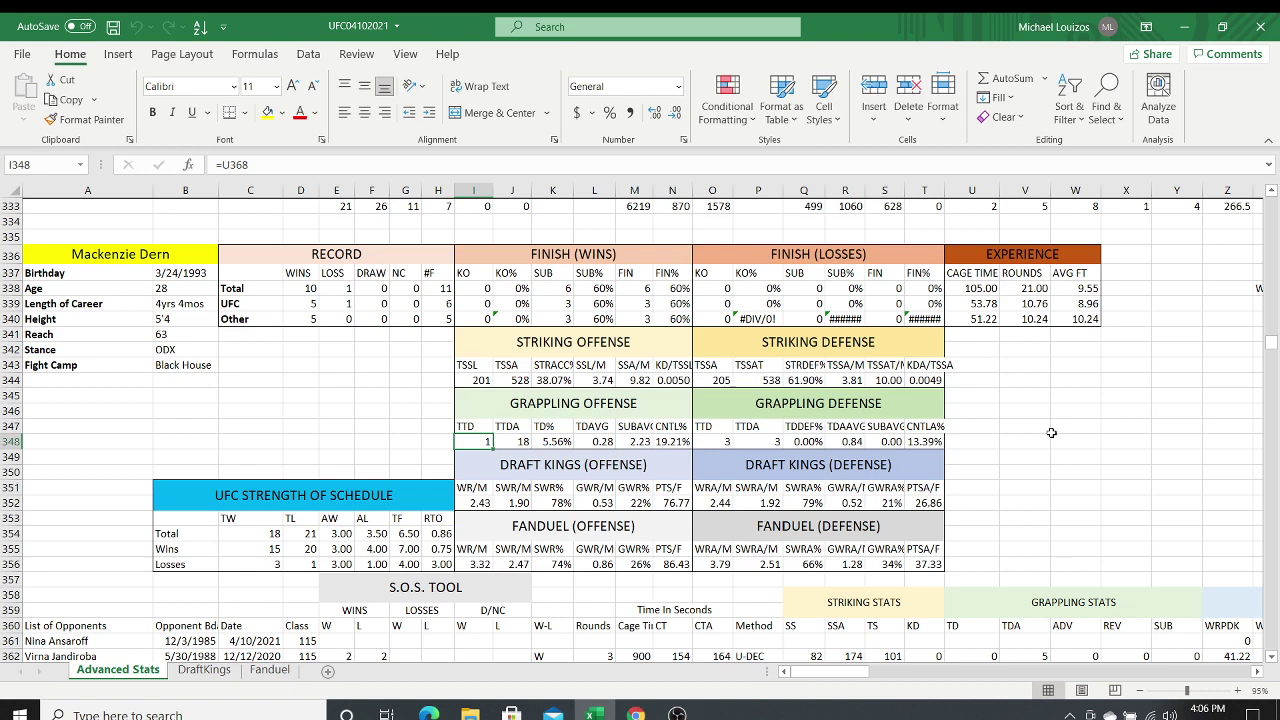
Step: Move back along row 348 from Mackenzie Dern's grappling offense to the empty cell A348
{"action": "key", "text": "Left"}
{"action": "key", "text": "Left"}
{"action": "key", "text": "Left"}
{"action": "key", "text": "Left"}
{"action": "key", "text": "Left"}
{"action": "key", "text": "Left"}
{"action": "key", "text": "Left"}
{"action": "key", "text": "Left"}
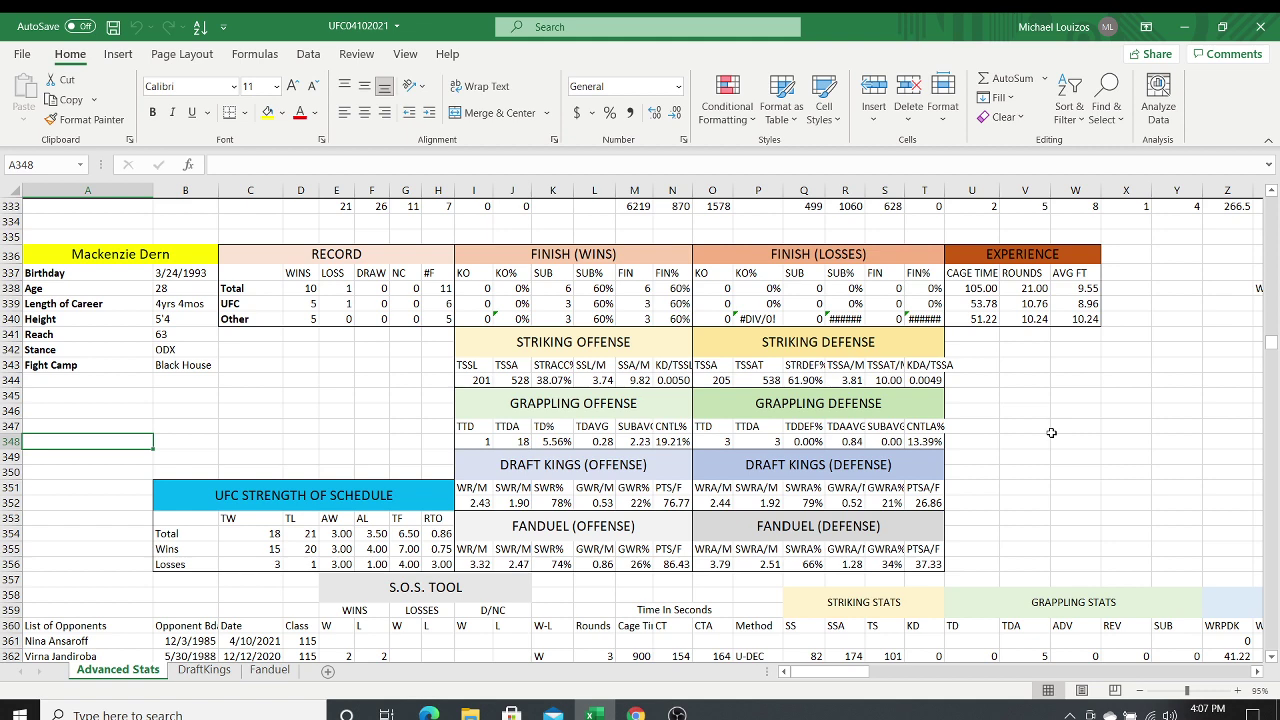
{"action": "left_click", "coordinate": [678, 713]}
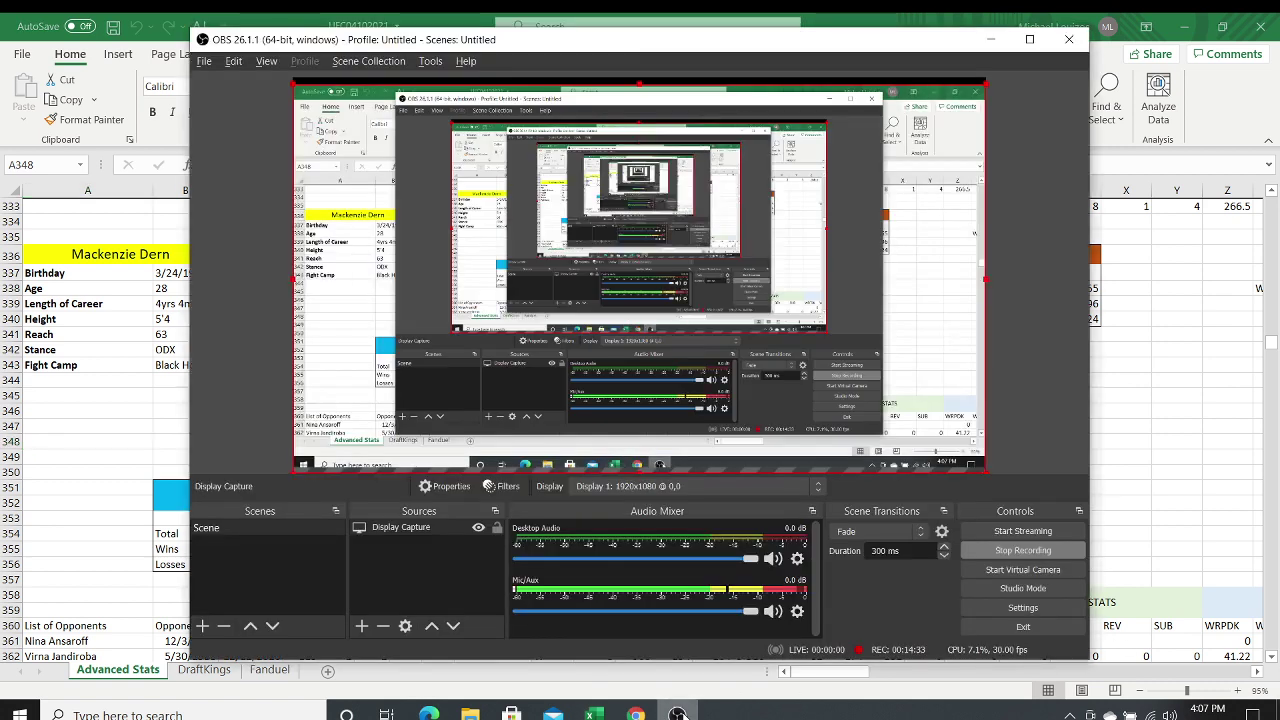